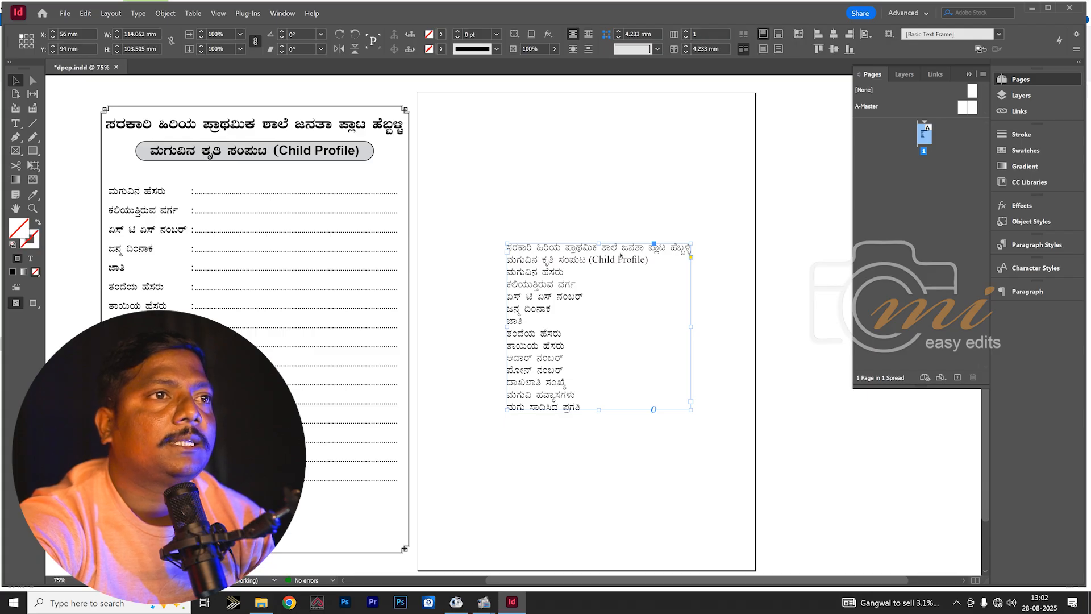
- Move the school-name line out of the text list into a new frame about 187 × 38 mm at the page's top
triple_click(588, 248)
key("ctrl+c")
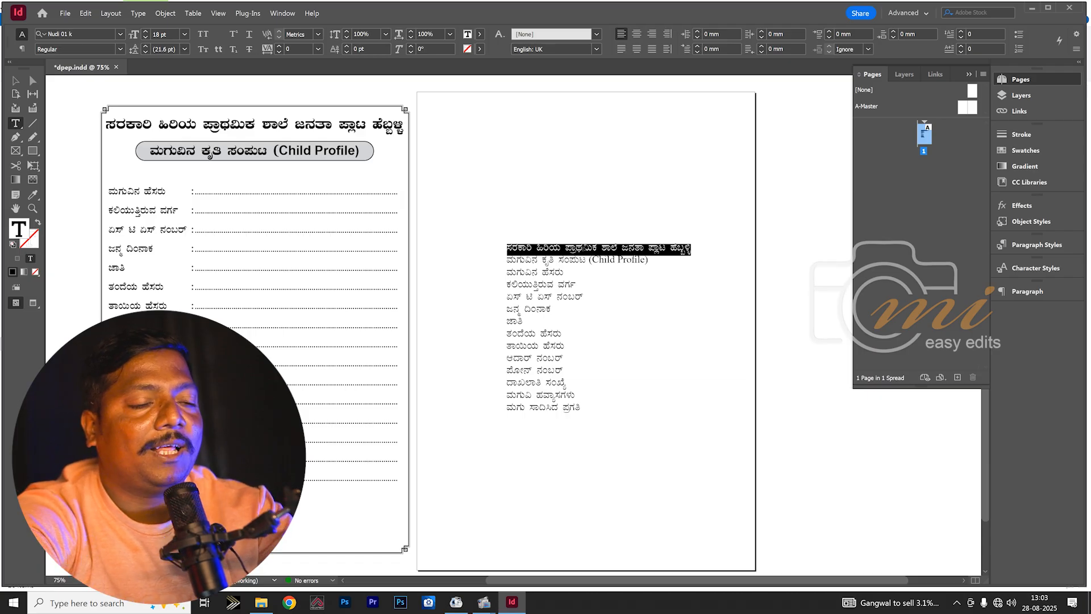
key("BackSpace")
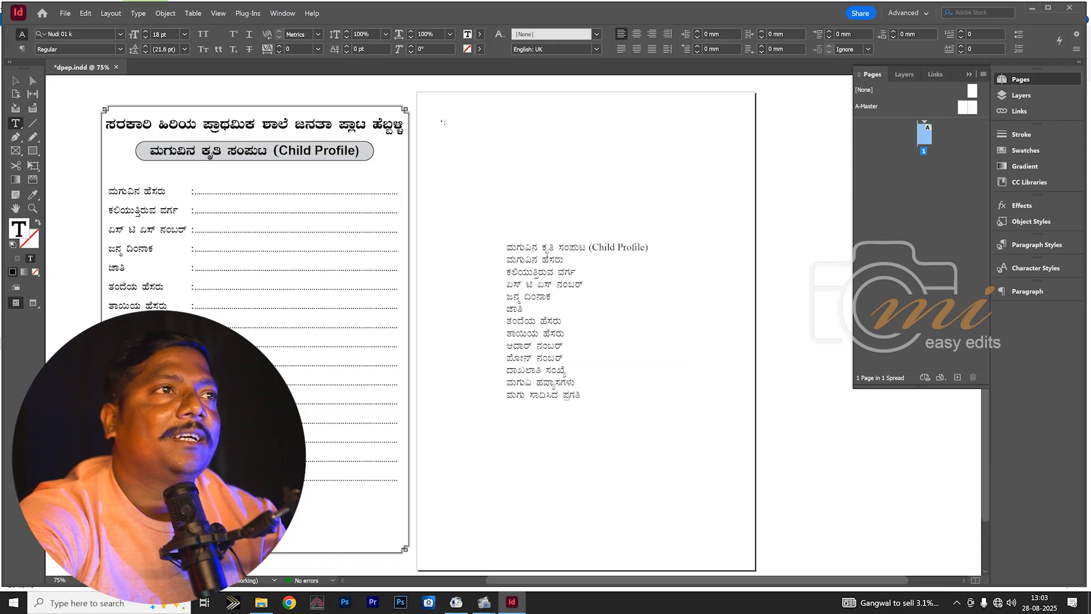
left_click_drag(430, 112, 731, 174)
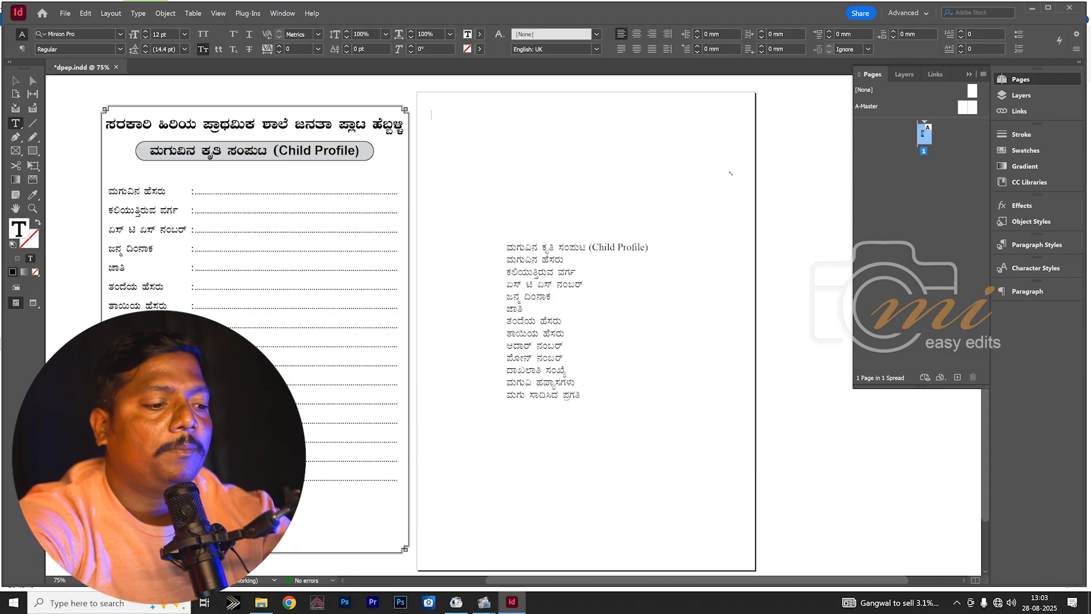
key("ctrl+v")
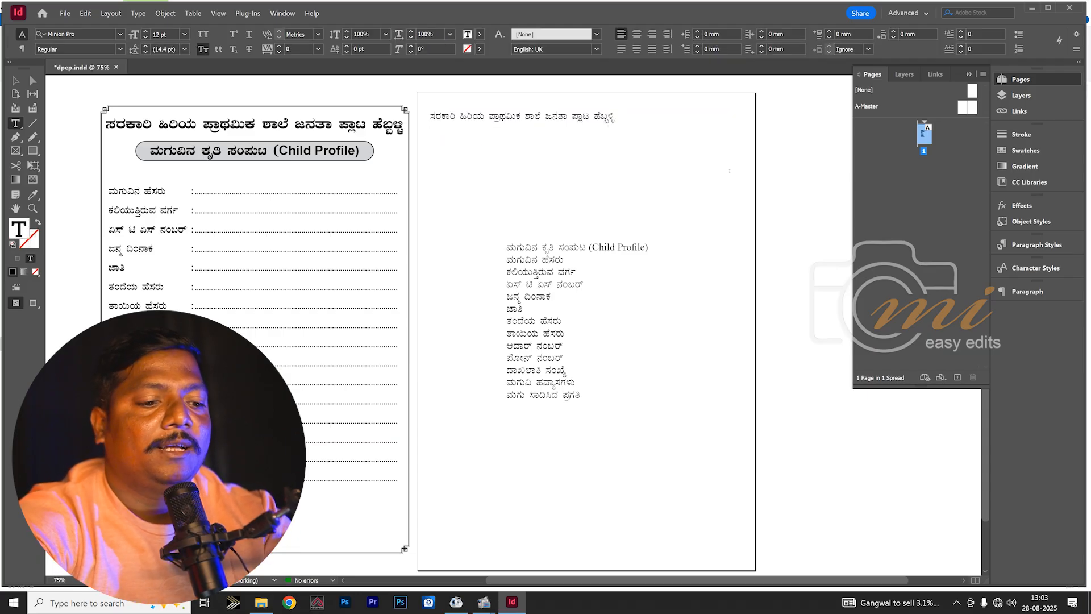
key("BackSpace")
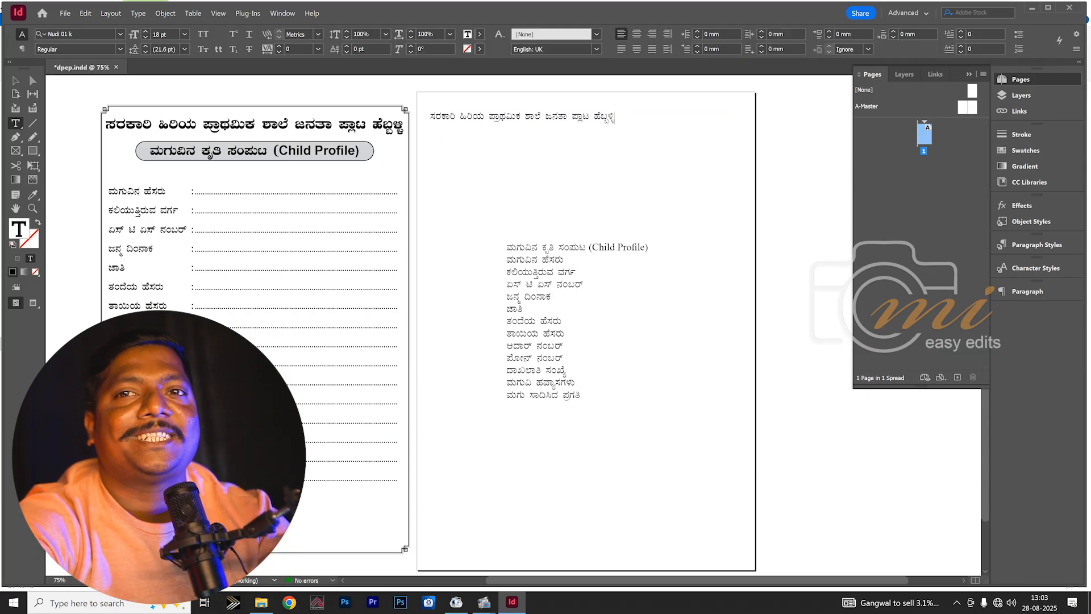
- Set the whole school-name heading in the Nudi 16 k font
key("ctrl+a")
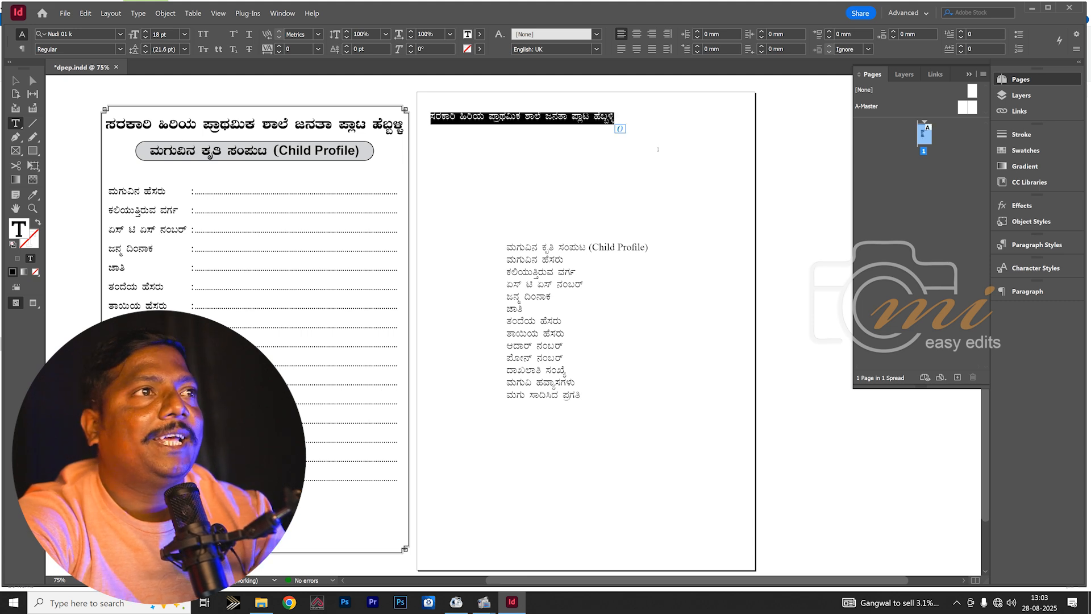
left_click(502, 137)
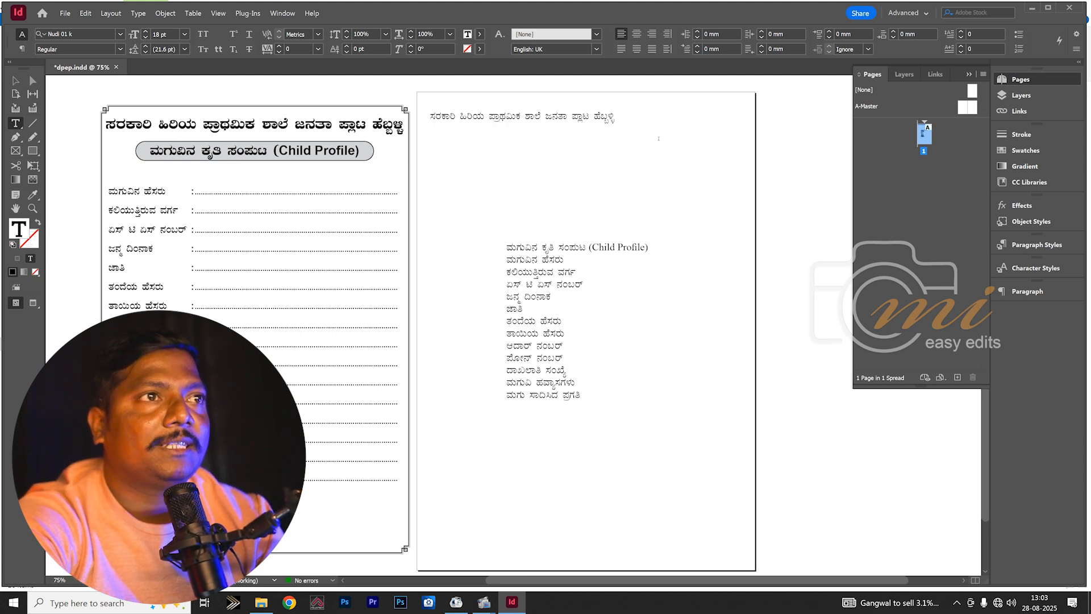
key("ctrl+a")
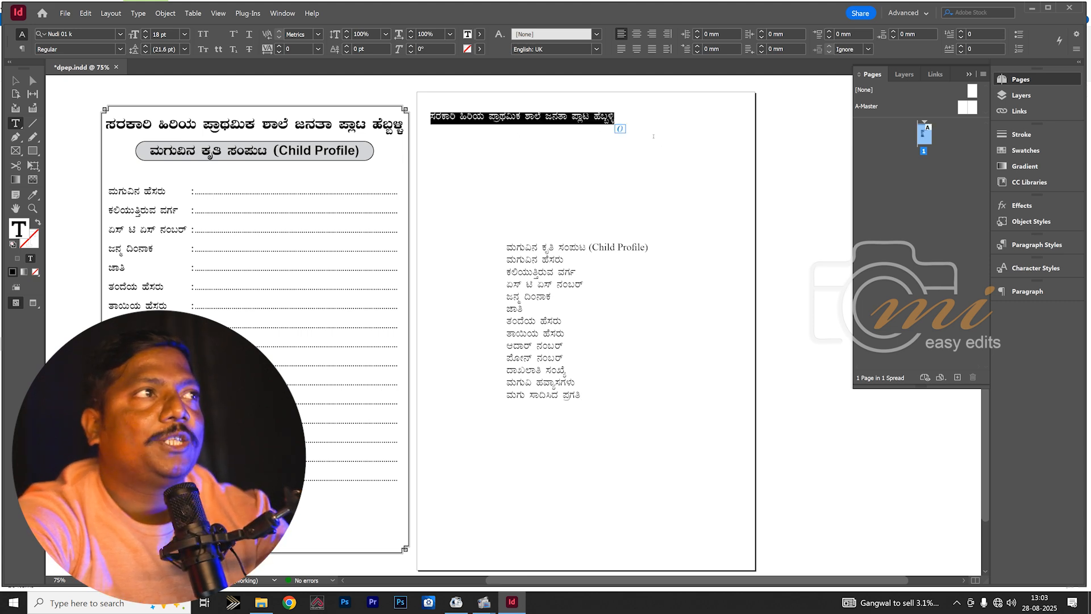
left_click(120, 50)
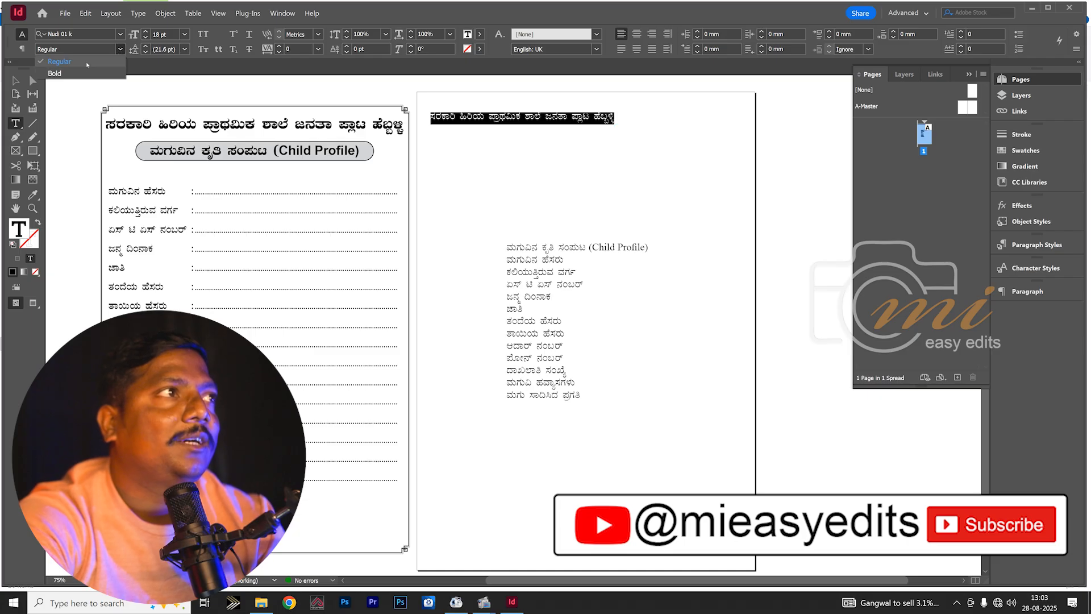
left_click(87, 62)
left_click(120, 34)
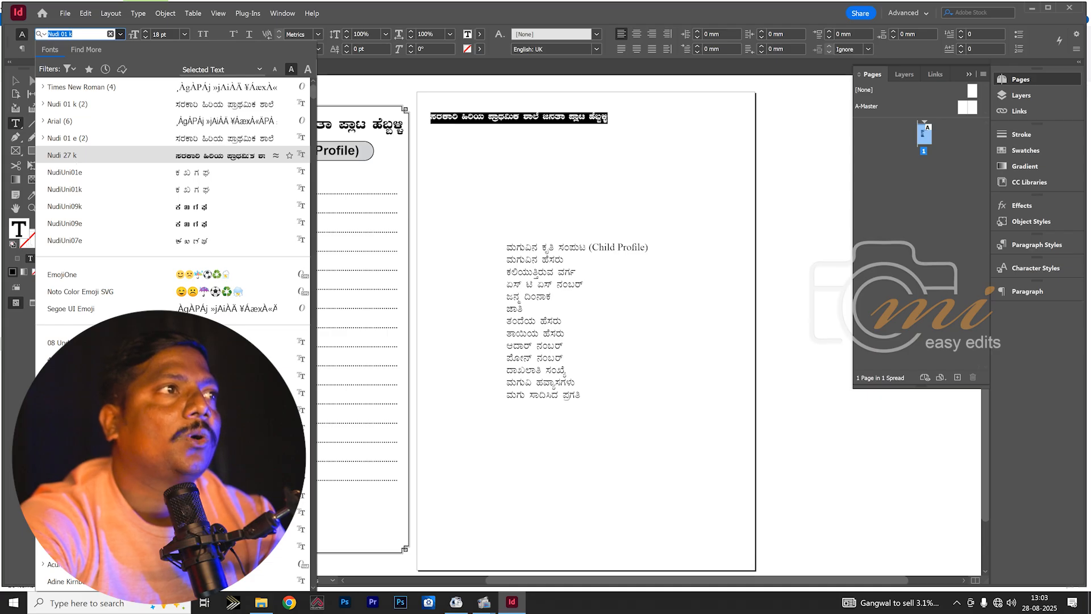
left_click_drag(313, 98, 315, 393)
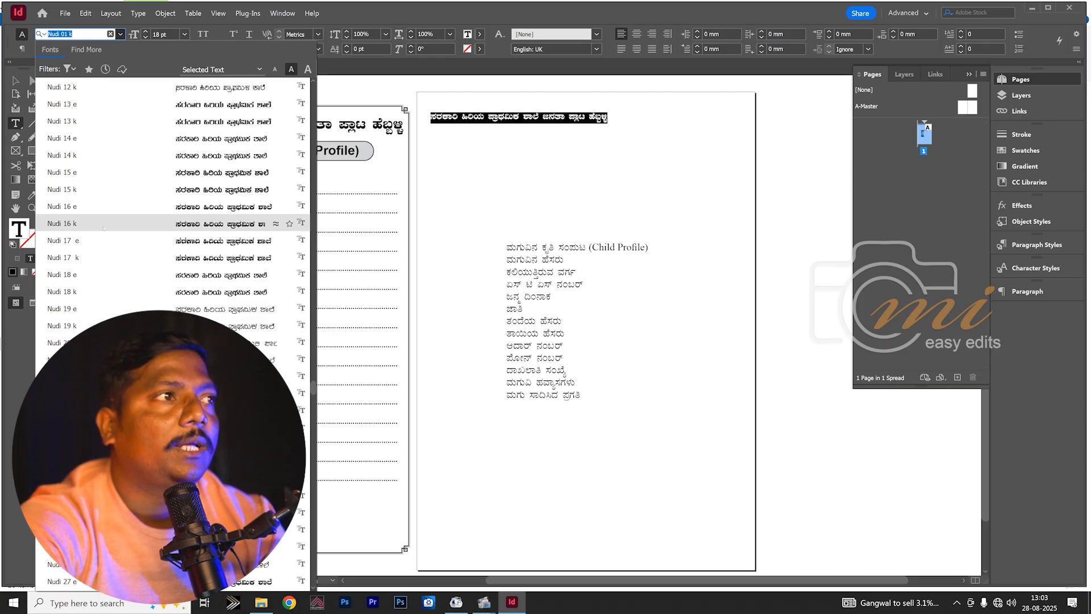
left_click(74, 222)
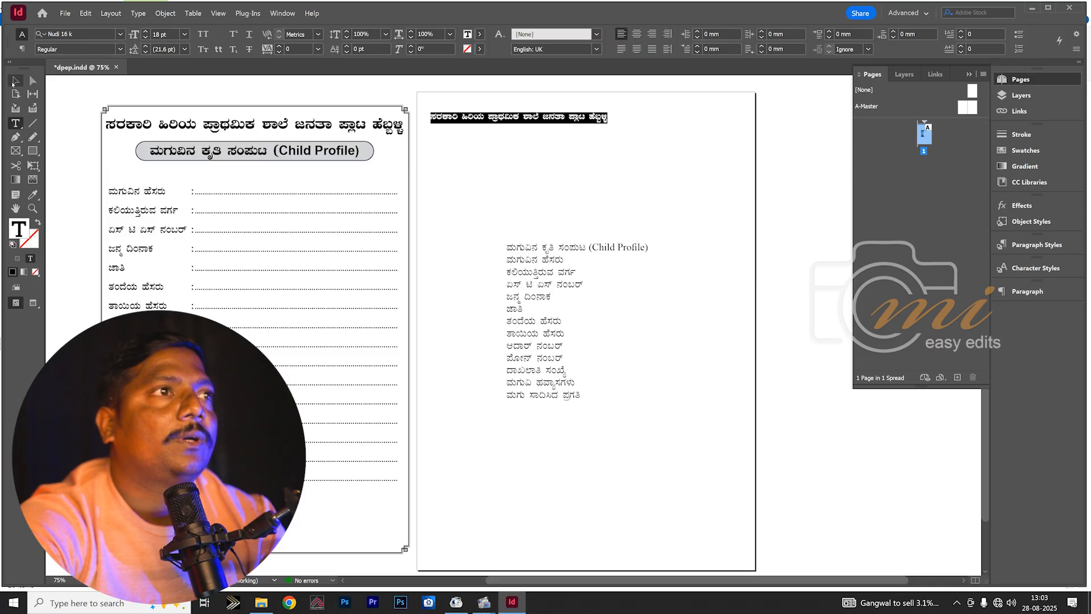
- Fit the school-name frame to its content and scale the heading to about 192 mm wide
left_click(15, 82)
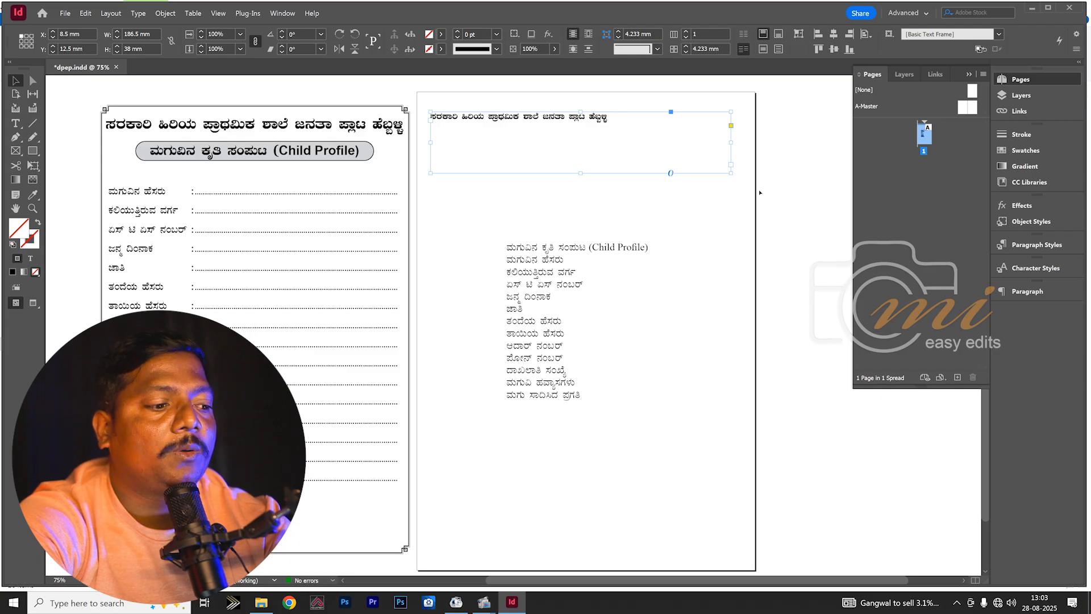
key("ctrl+alt+c")
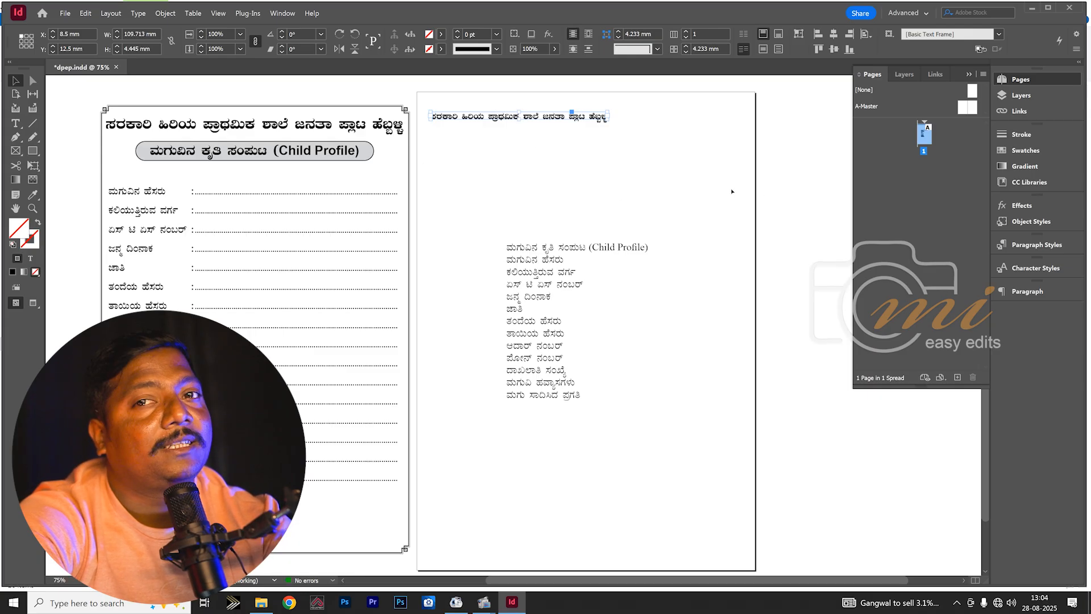
left_click(597, 142)
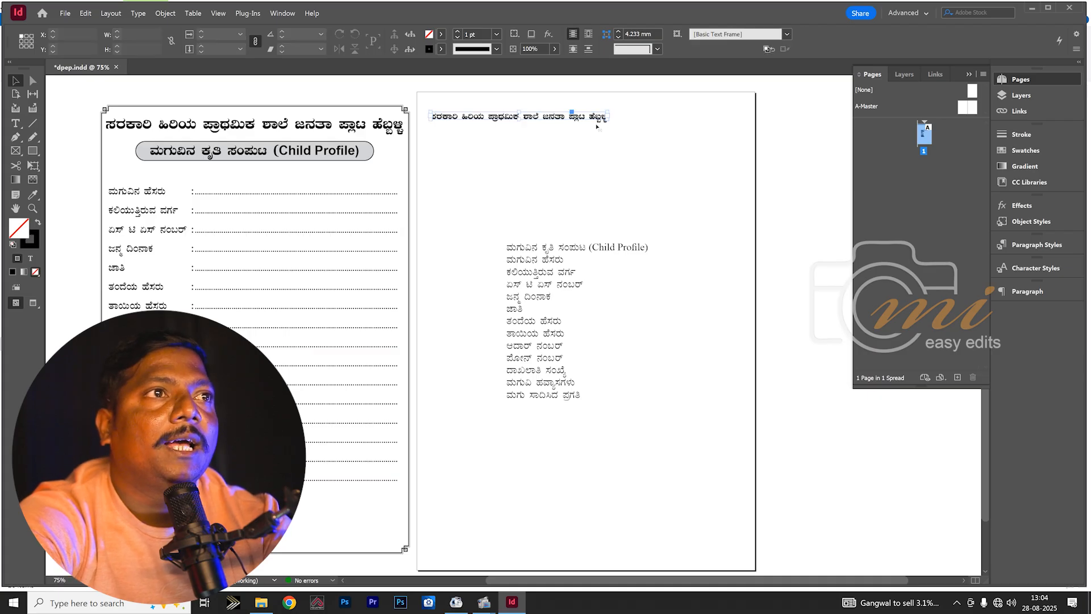
left_click(603, 117)
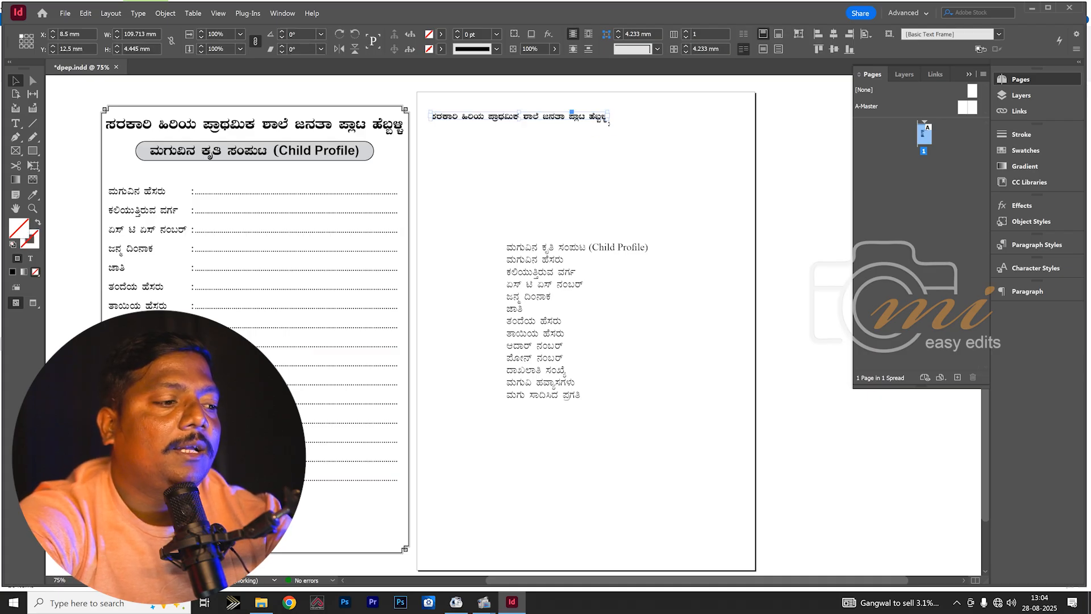
left_click_drag(609, 116, 741, 117)
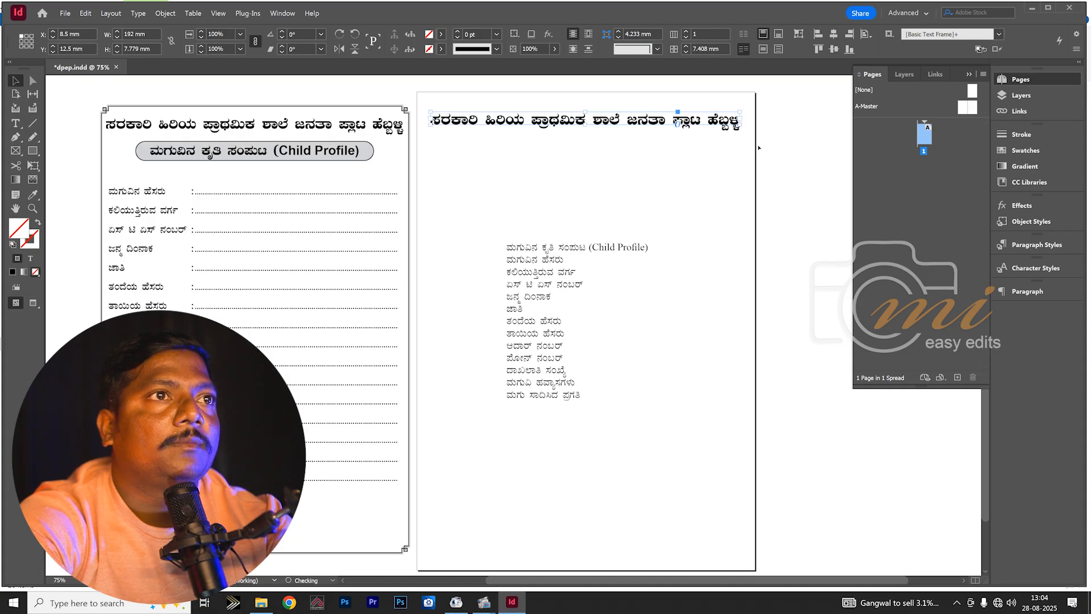
left_click(795, 167)
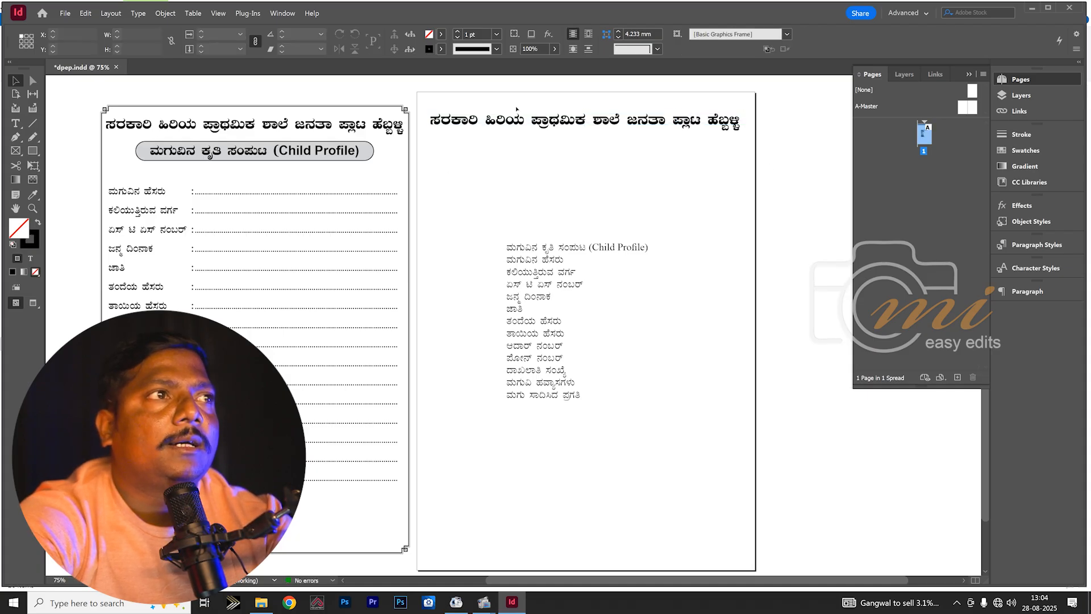
- Narrow the school-name heading to about 188 mm, fine-tune its height, and inset it about 11 mm from the page's left edge
left_click(677, 123)
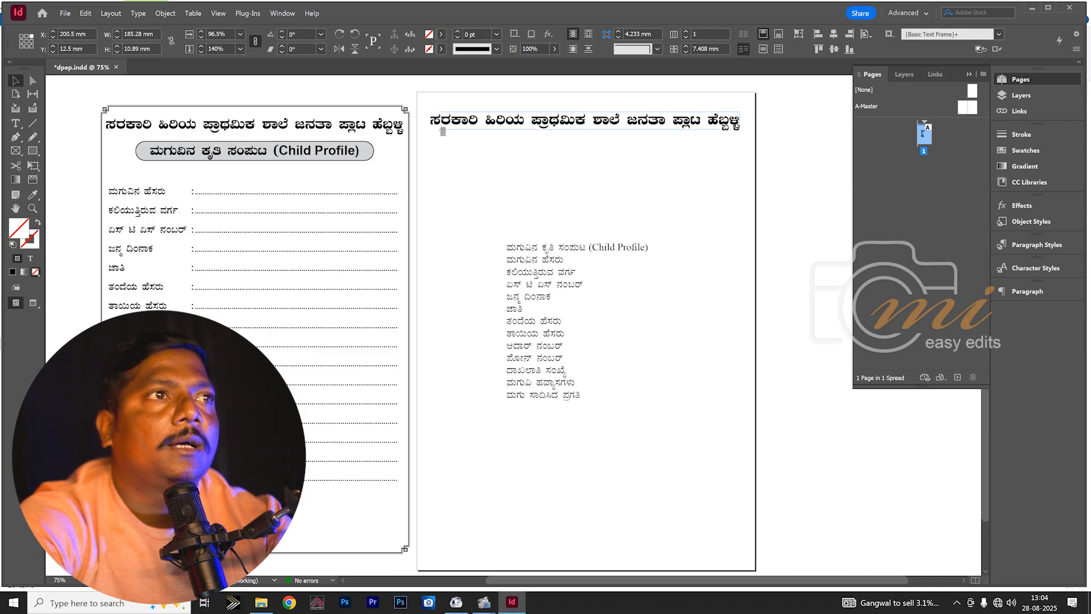
left_click_drag(431, 122, 437, 122)
left_click_drag(692, 130, 689, 131)
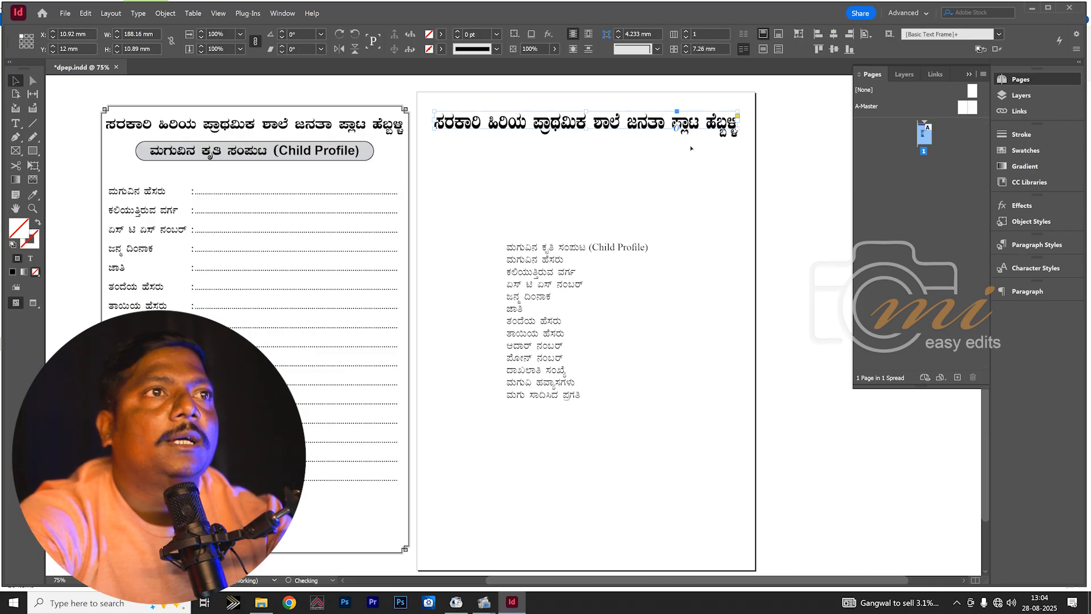
left_click_drag(586, 129, 586, 126)
left_click(671, 146)
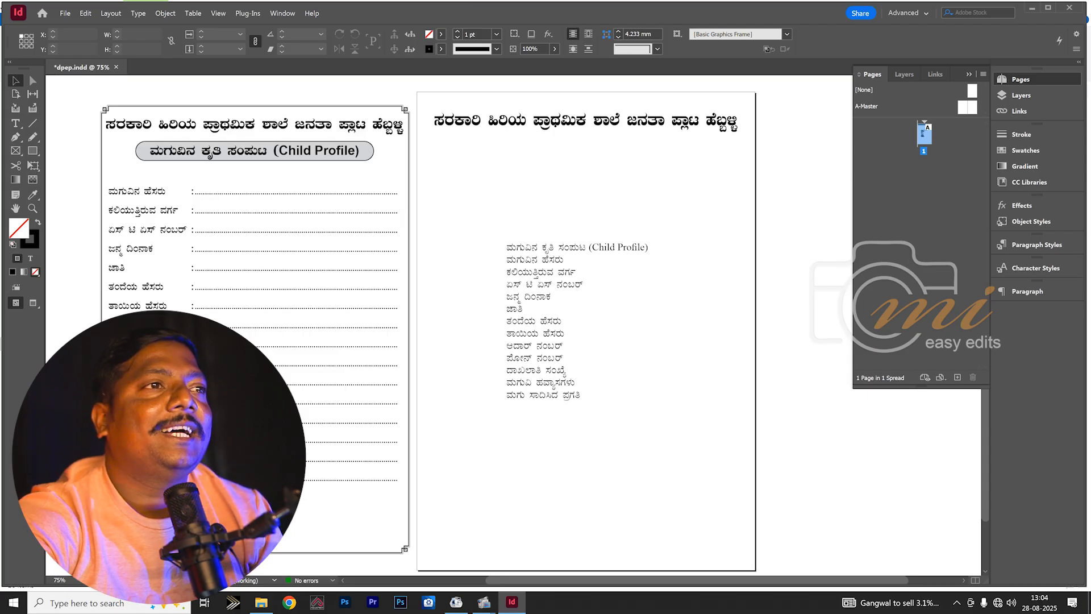
- Move the "(Child Profile)" title line out of the text list into a new text frame below the school-name heading
double_click(576, 250)
triple_click(575, 251)
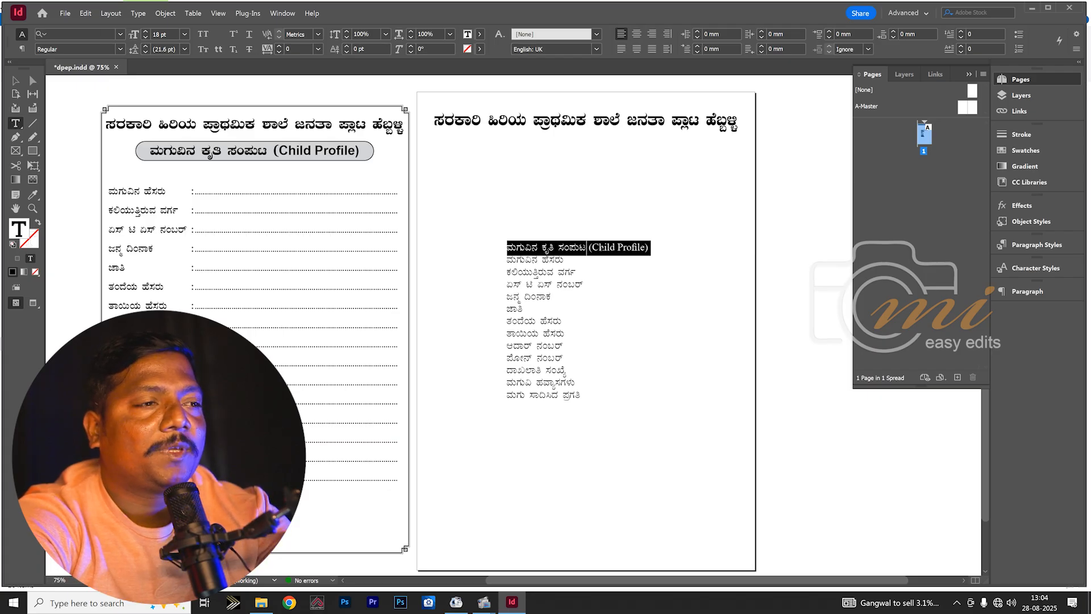
key("ctrl+x")
mouse_move(475, 152)
left_mouse_down()
mouse_move(489, 192)
mouse_move(761, 200)
mouse_move(728, 206)
left_mouse_up()
key("ctrl+v")
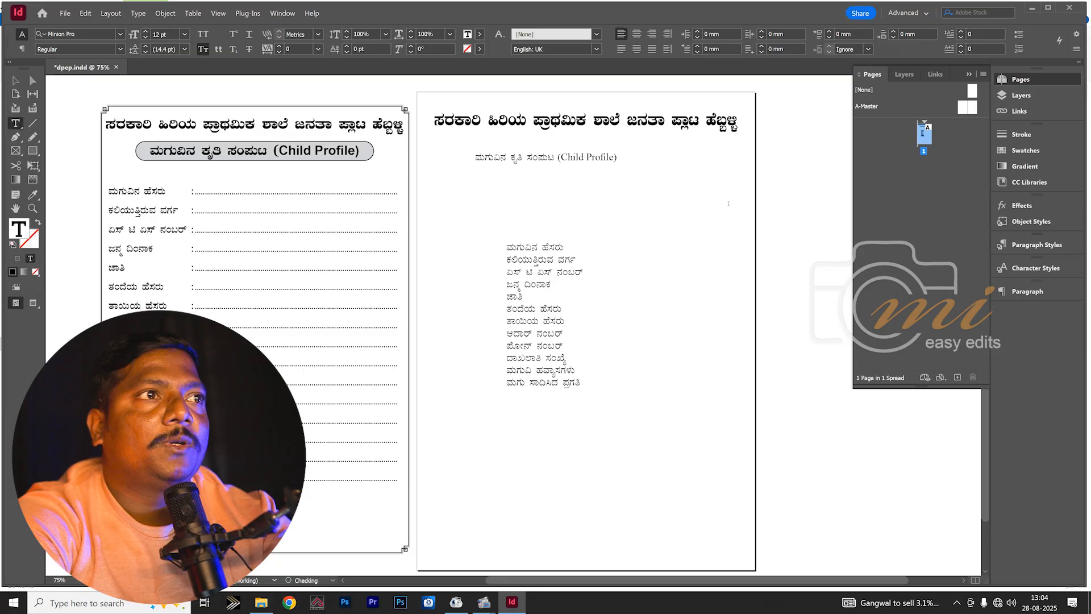
- Set the entire Child Profile title line in the Nudi 16 e font
key("ctrl+a")
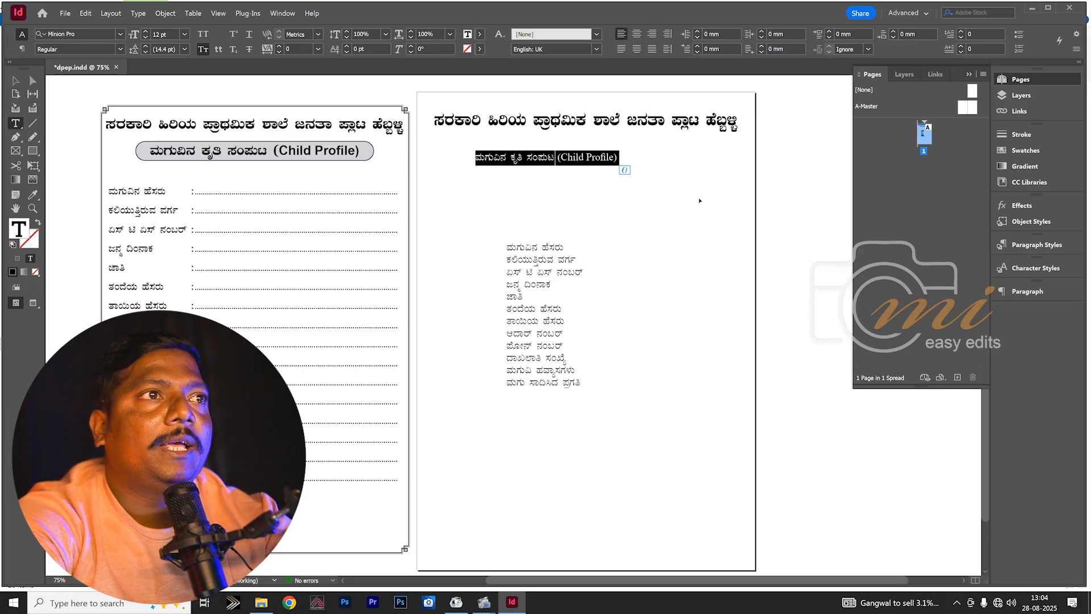
left_click(120, 34)
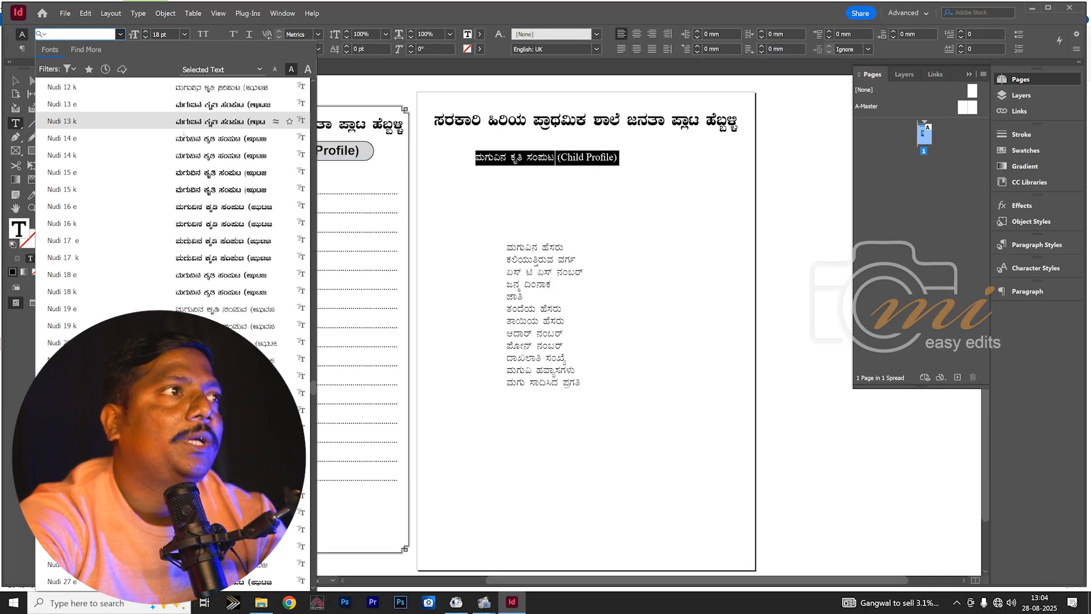
left_click(164, 209)
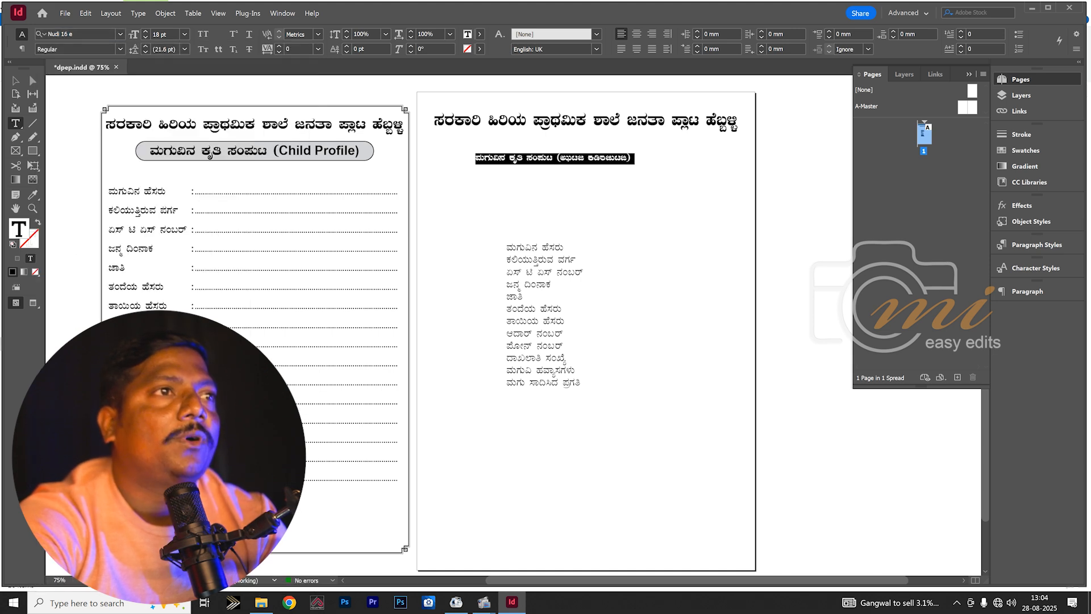
- Set only the English words "(Child Profile)" in the title line to Arial Rounded MT Bold
left_click_drag(556, 158, 637, 156)
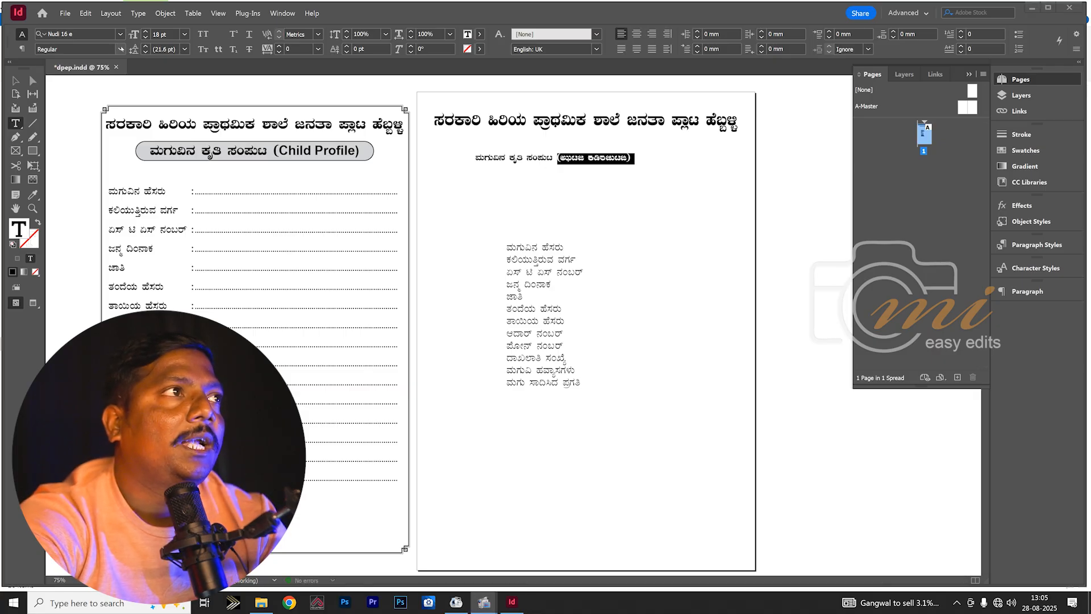
left_click(120, 34)
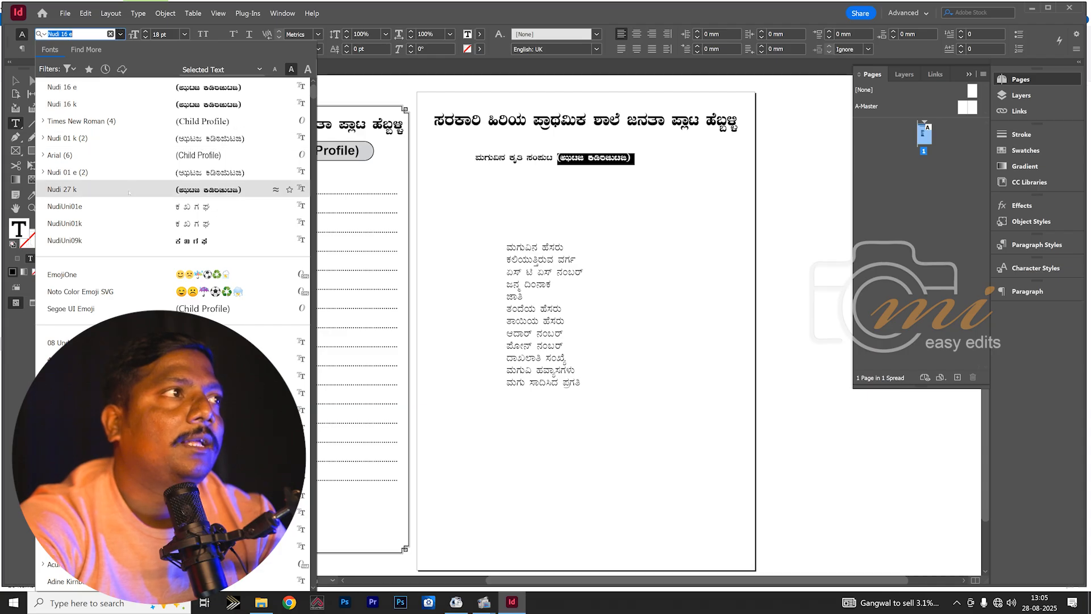
scroll(129, 272, "down", 2)
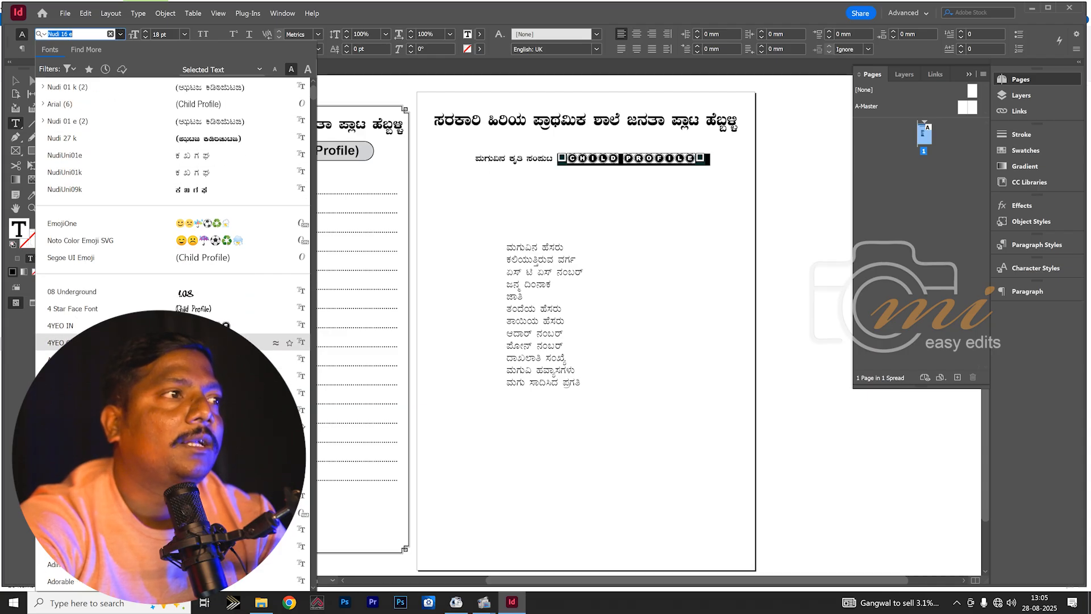
scroll(117, 172, "down", 1)
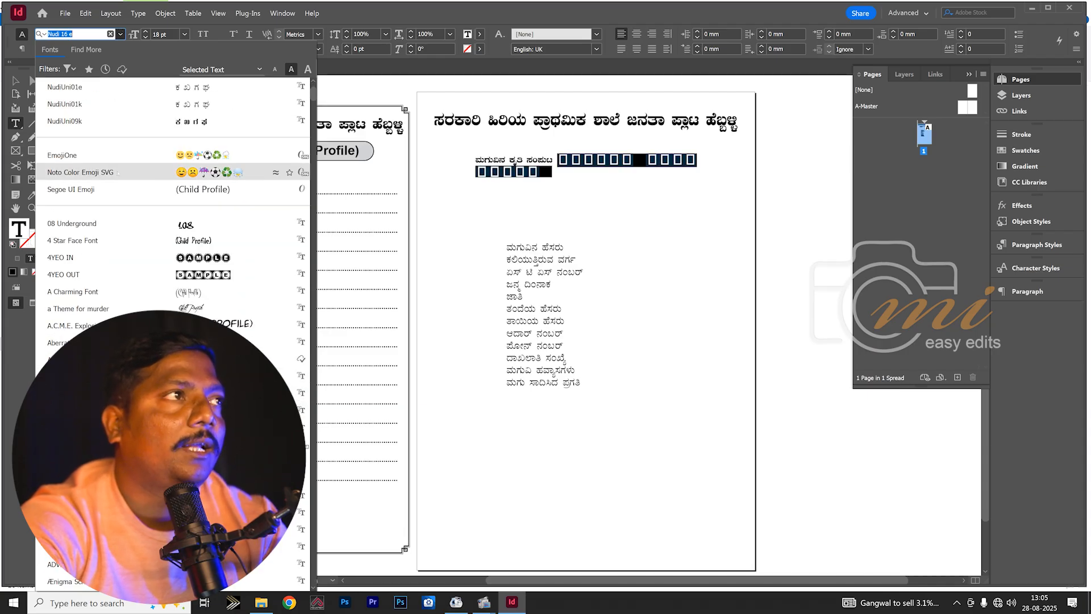
type("ar")
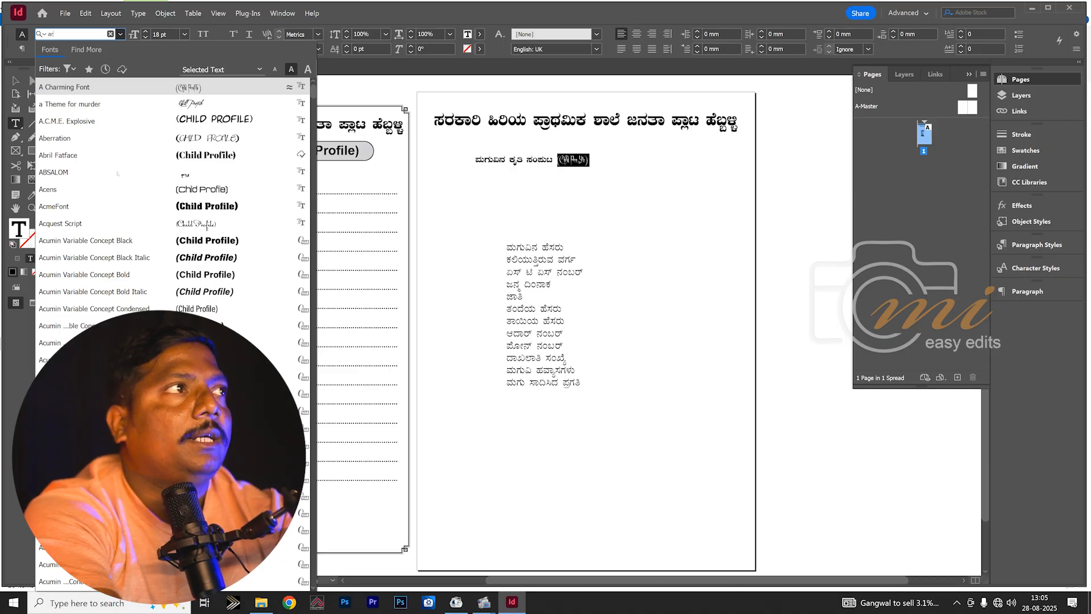
type("i")
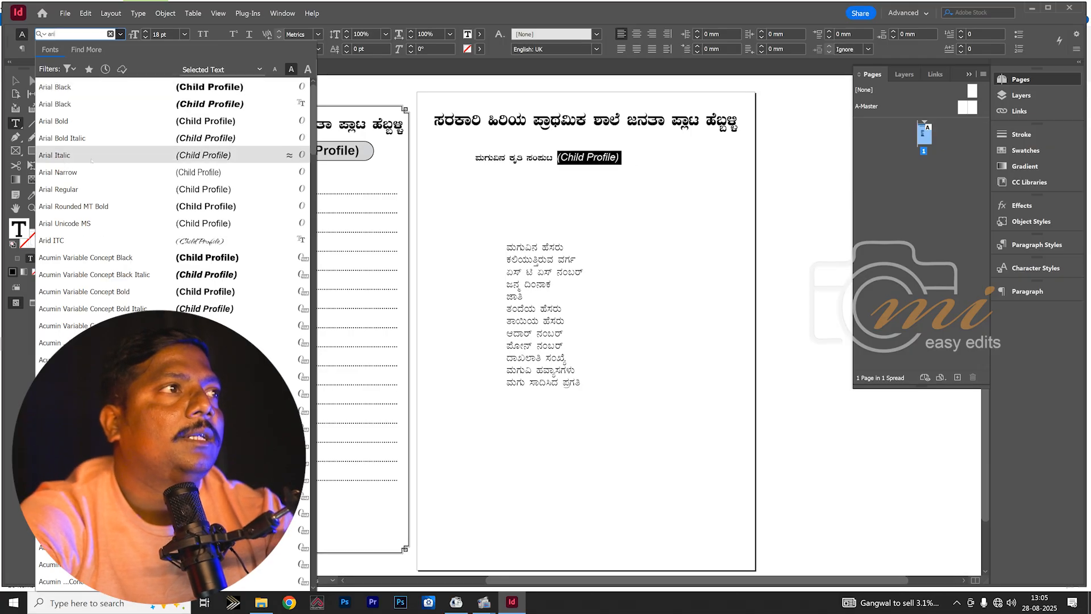
left_click(94, 206)
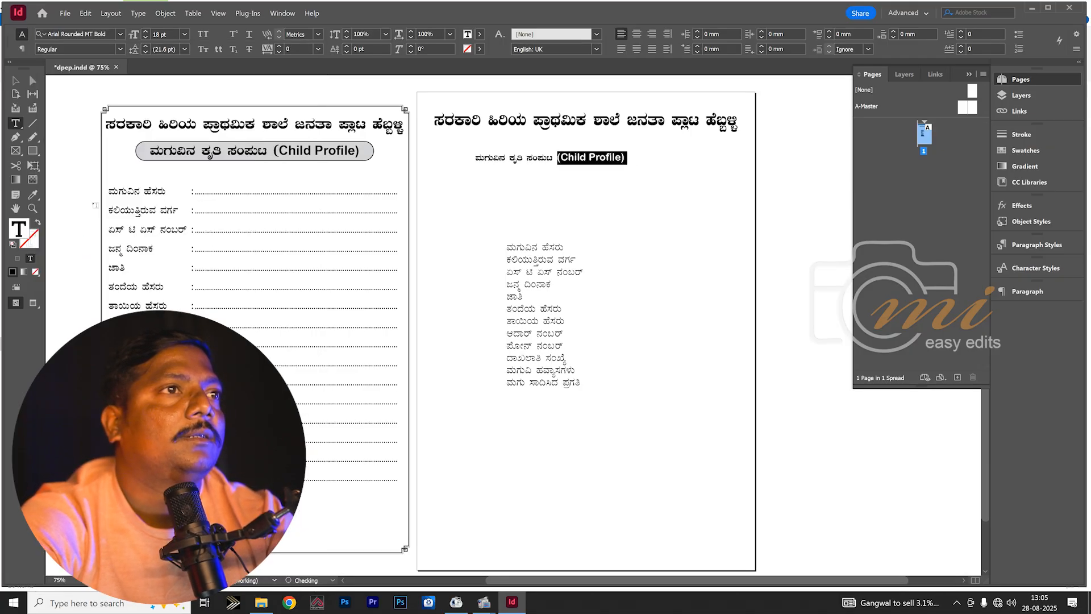
left_click(642, 163)
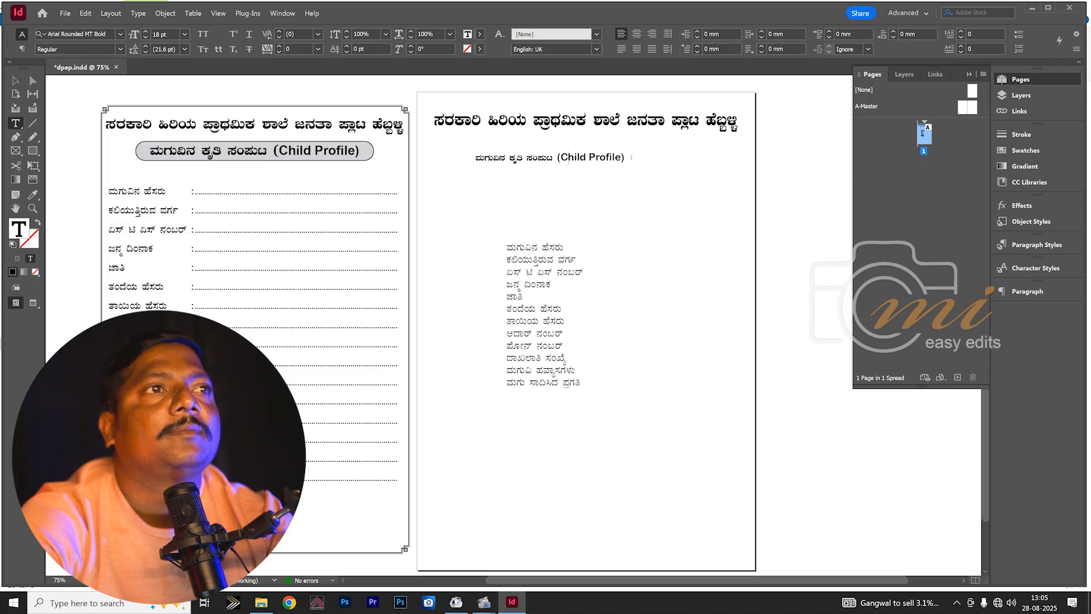
left_click_drag(631, 157, 556, 158)
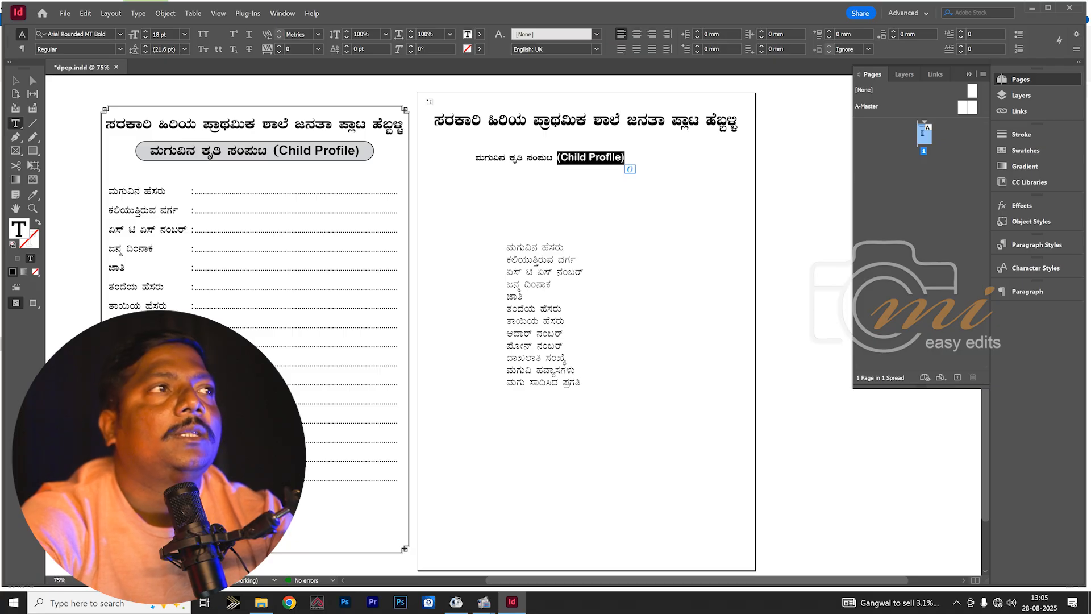
- Change the font of the English words "(Child Profile)" in the new title line to Arial Bold
left_click(120, 34)
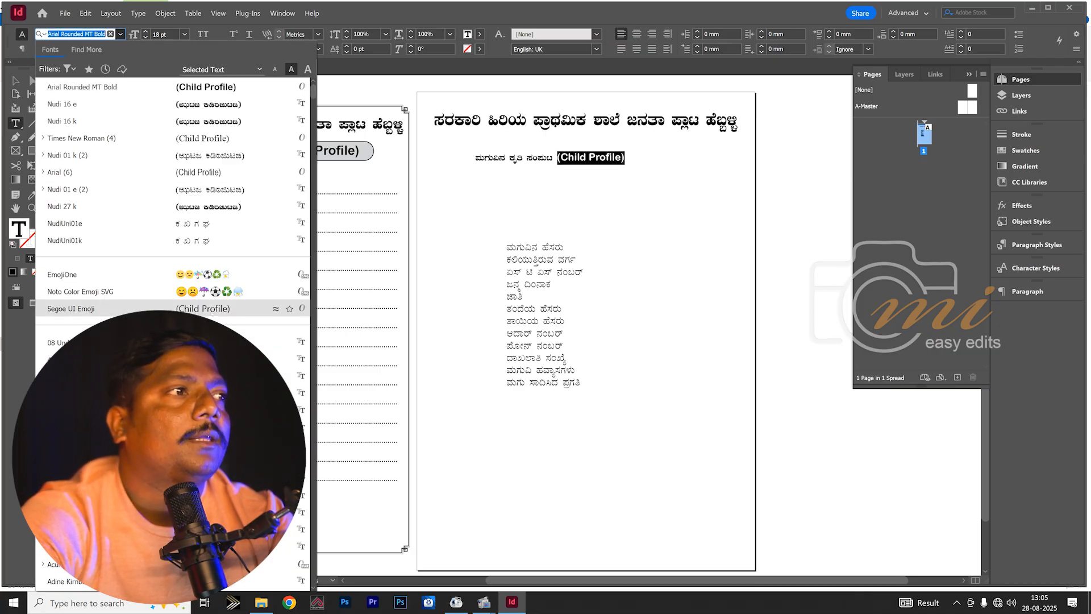
type("a")
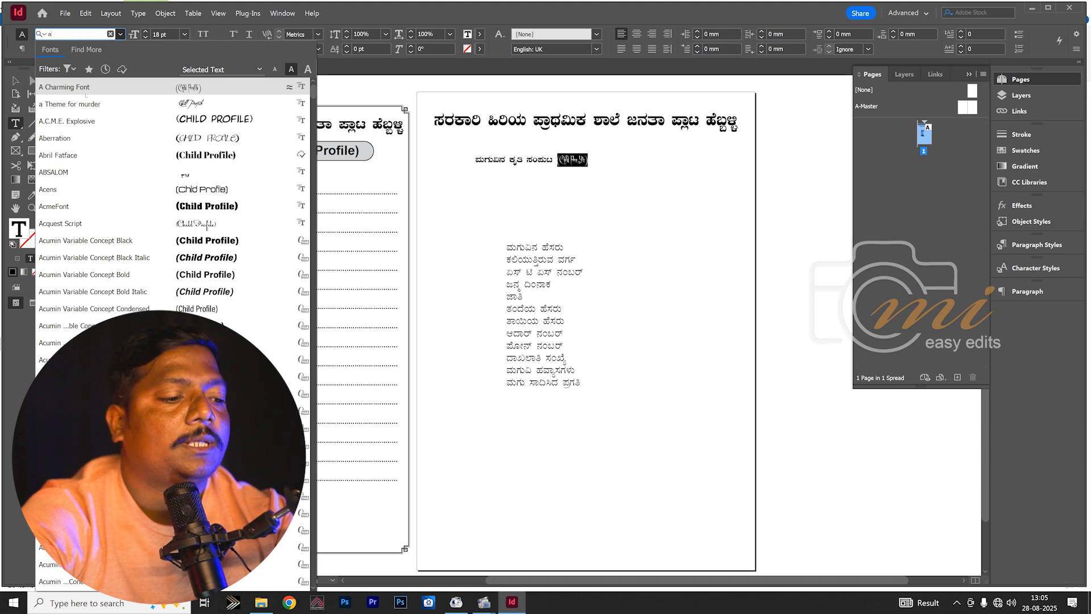
type("ria")
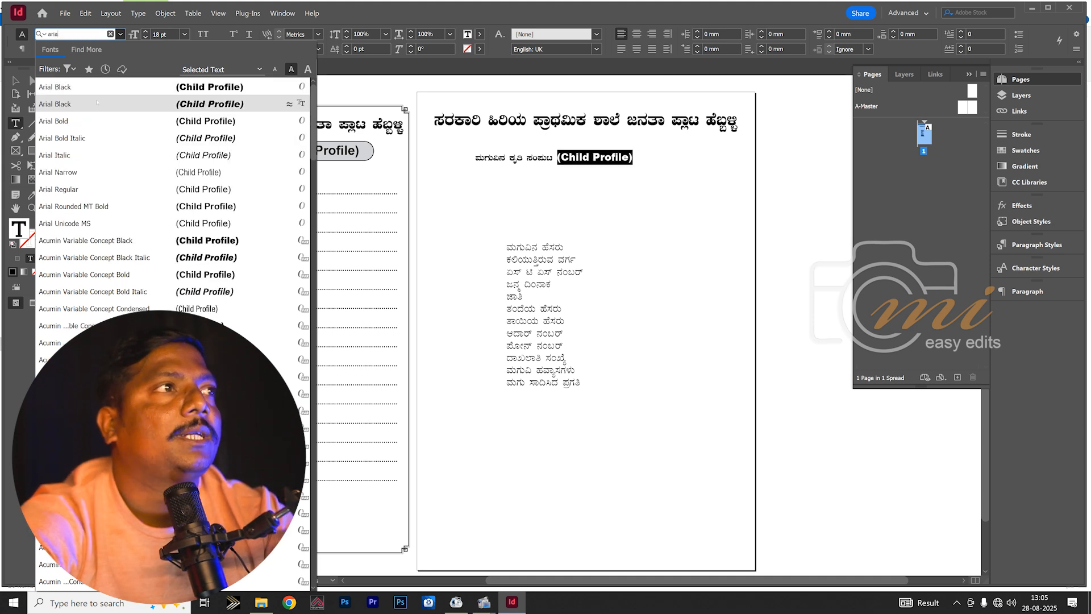
left_click(98, 120)
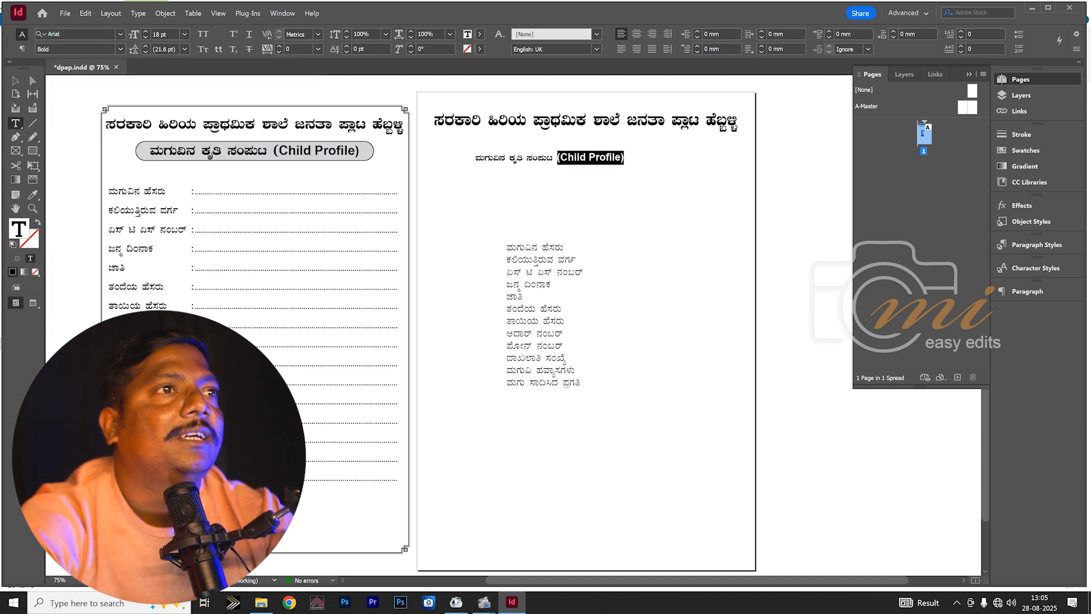
left_click(523, 158)
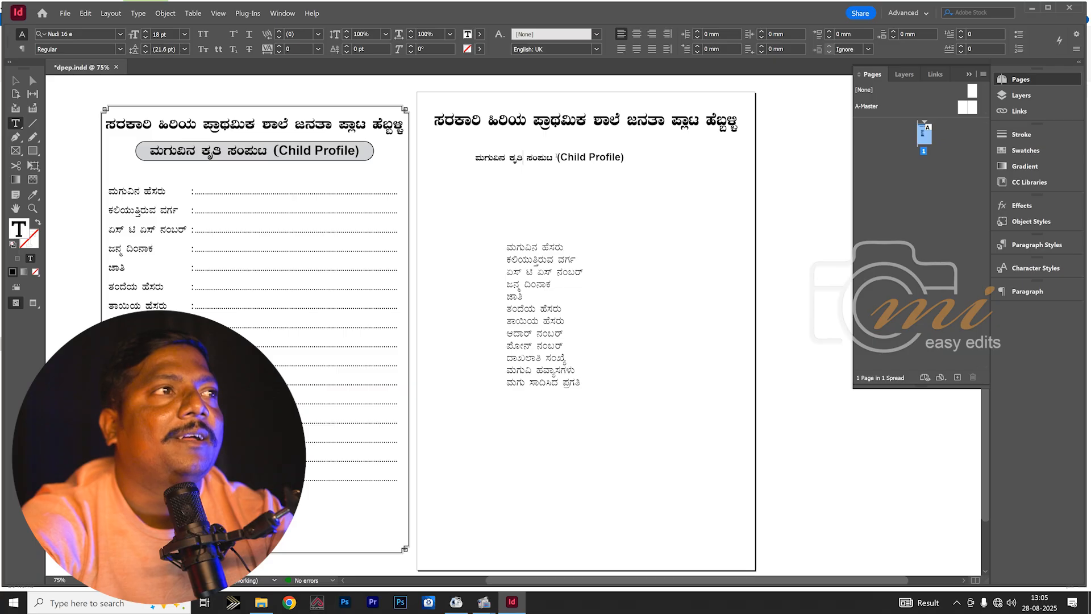
key("Escape")
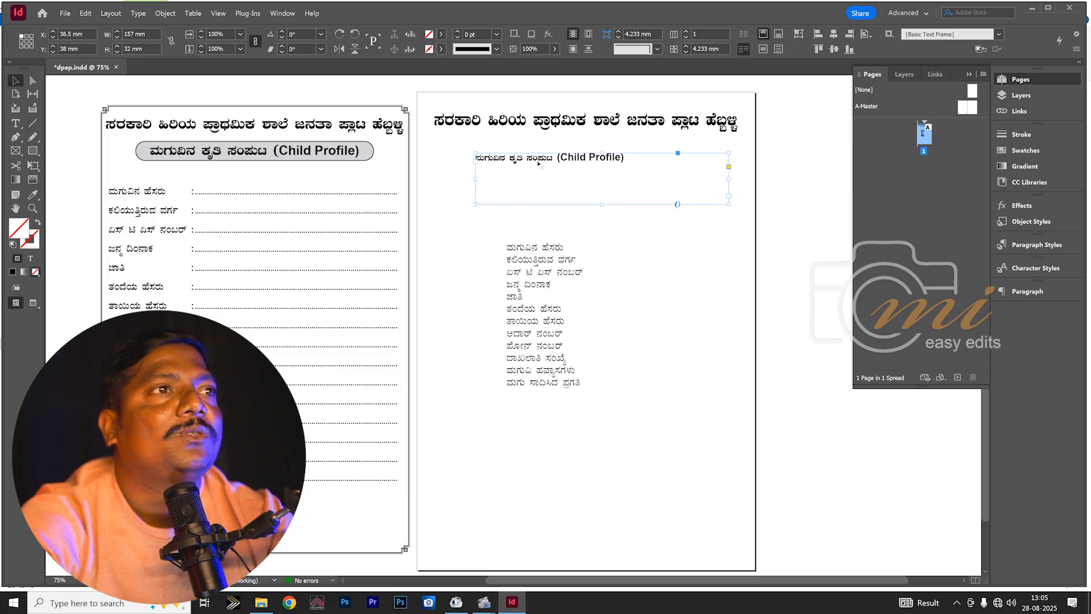
- Set the Kannada words of the new Child Profile title line to 30 pt
double_click(538, 163)
left_click_drag(557, 159, 475, 159)
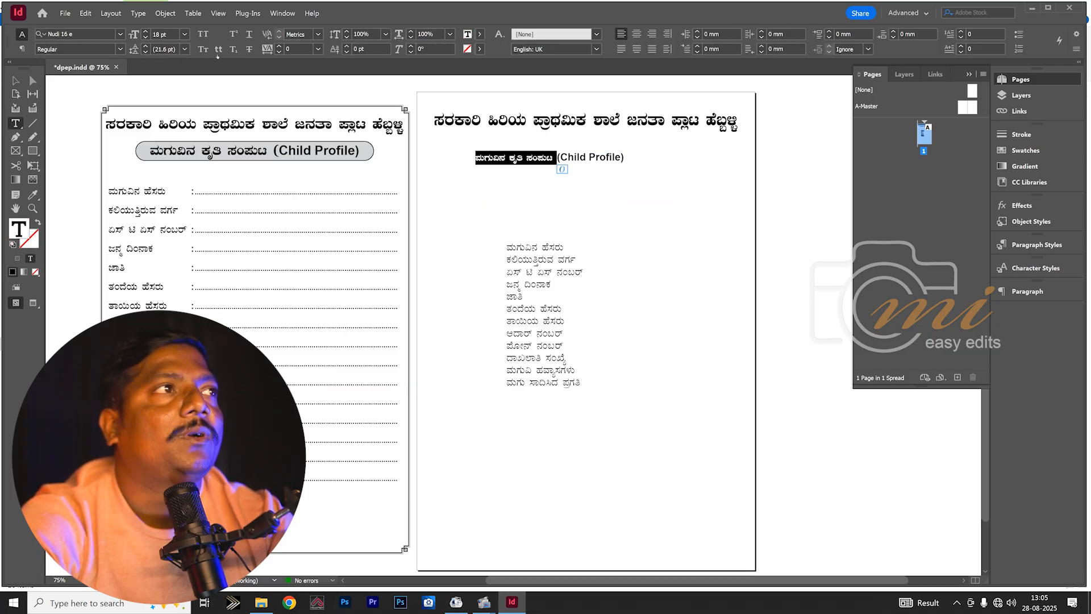
left_click(556, 159)
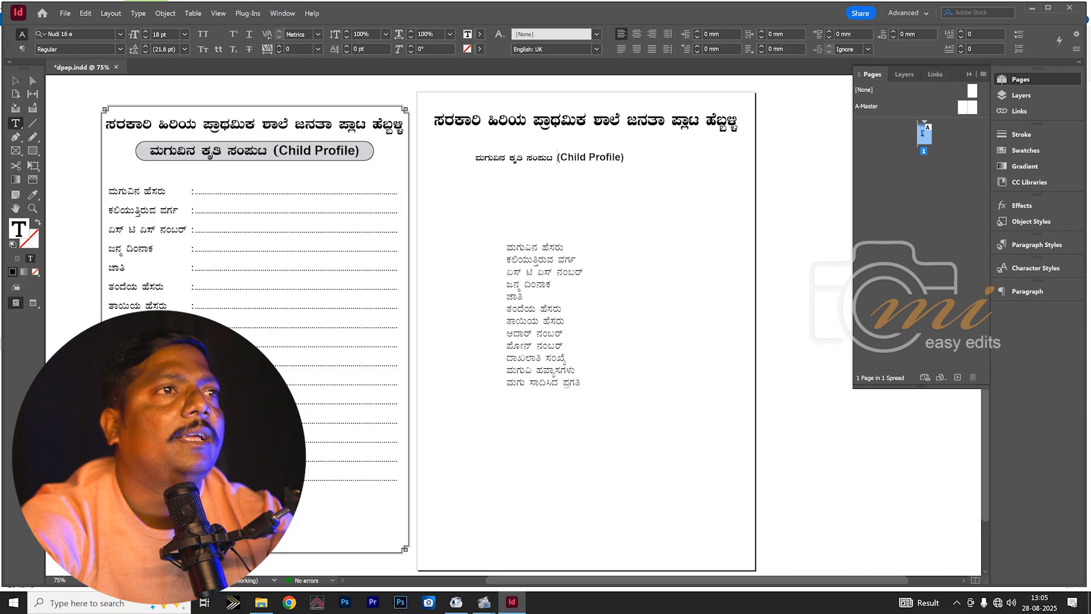
left_click_drag(557, 159, 462, 159)
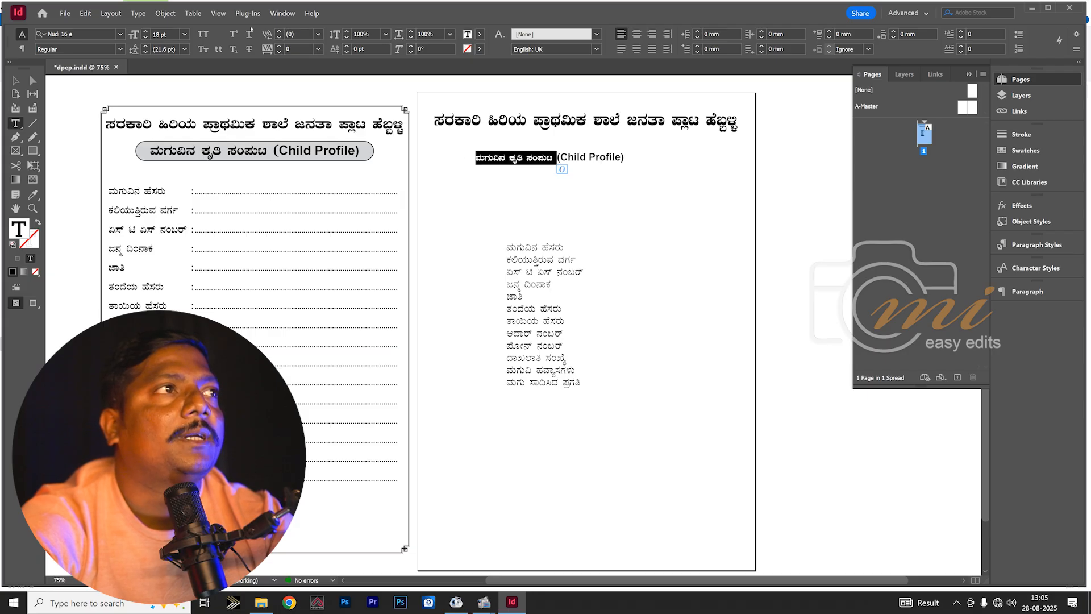
left_click(184, 35)
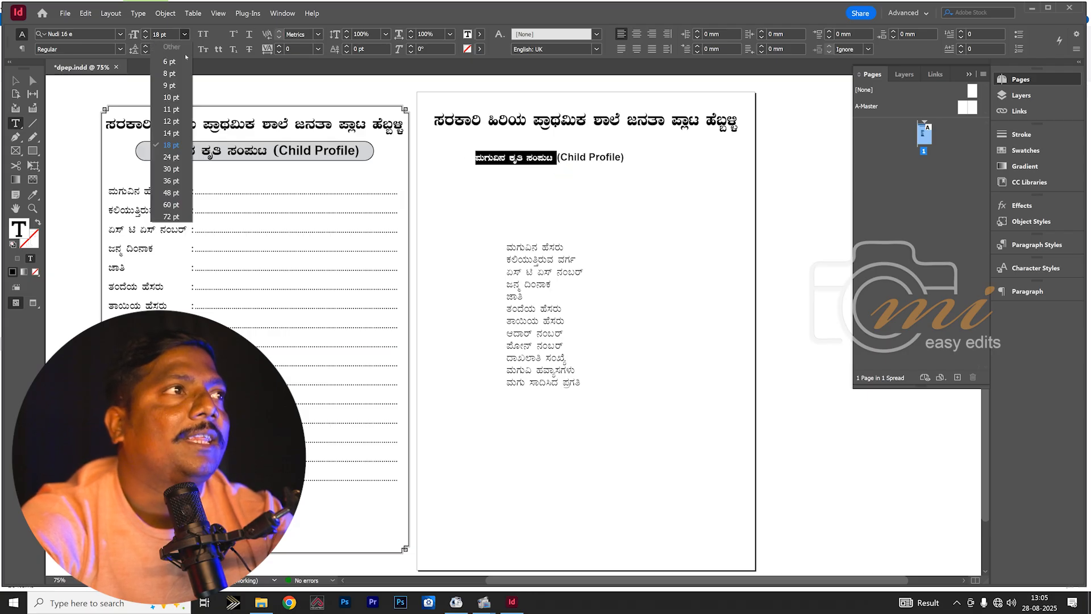
left_click(173, 169)
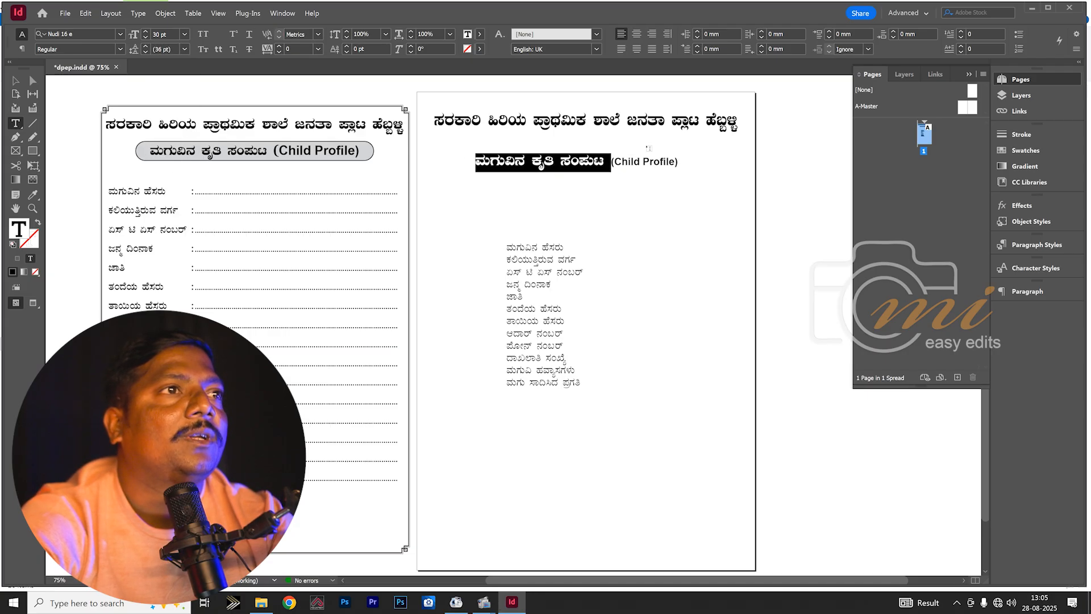
- Set the English words "(Child Profile)" in the new title line to 24 pt
left_click_drag(611, 161, 680, 161)
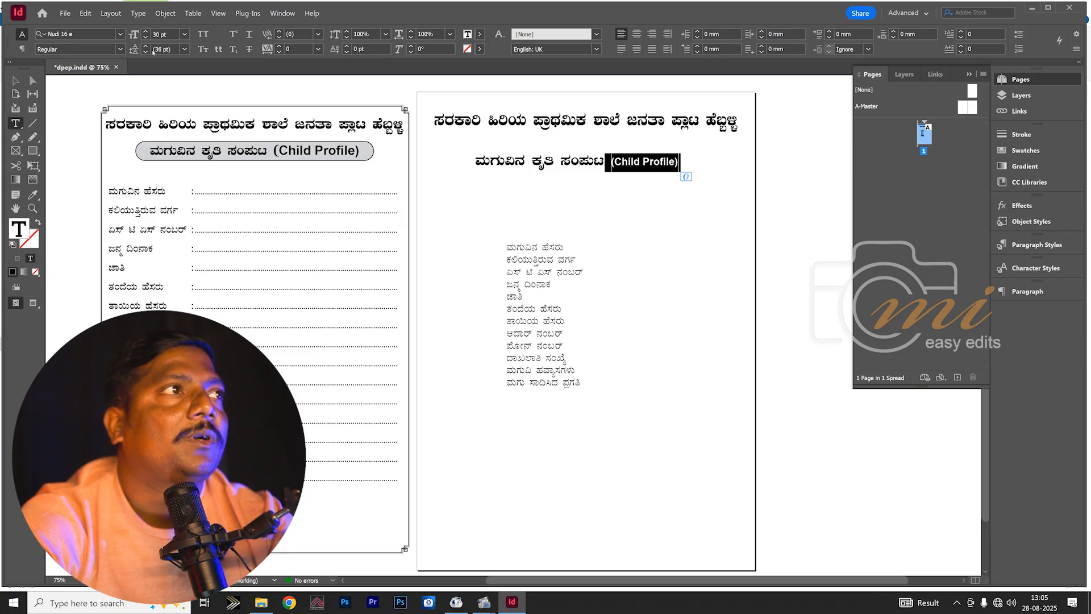
left_click(185, 34)
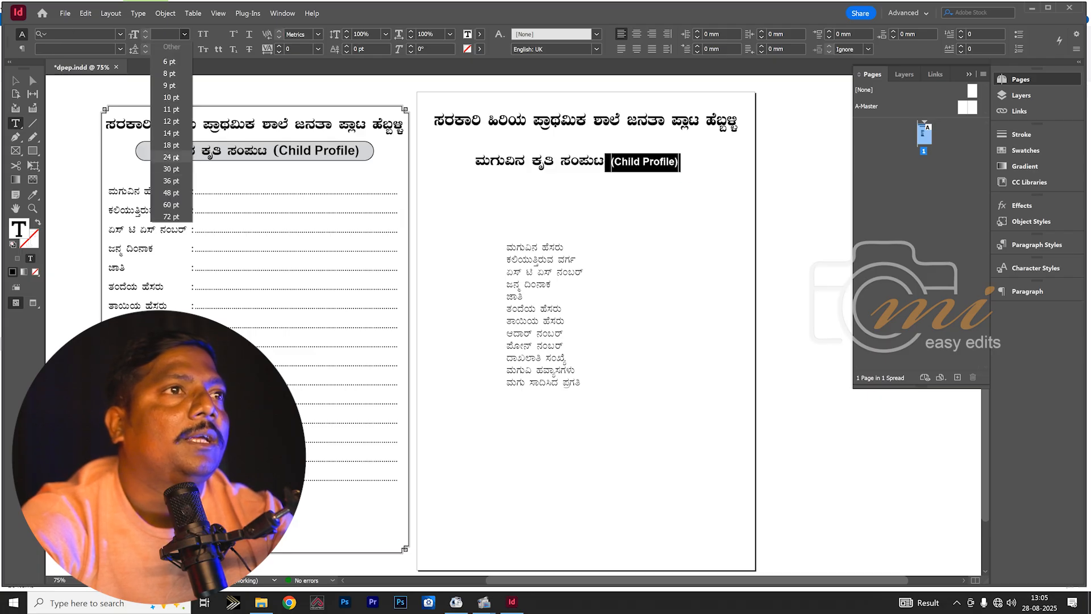
left_click(174, 156)
key("Escape")
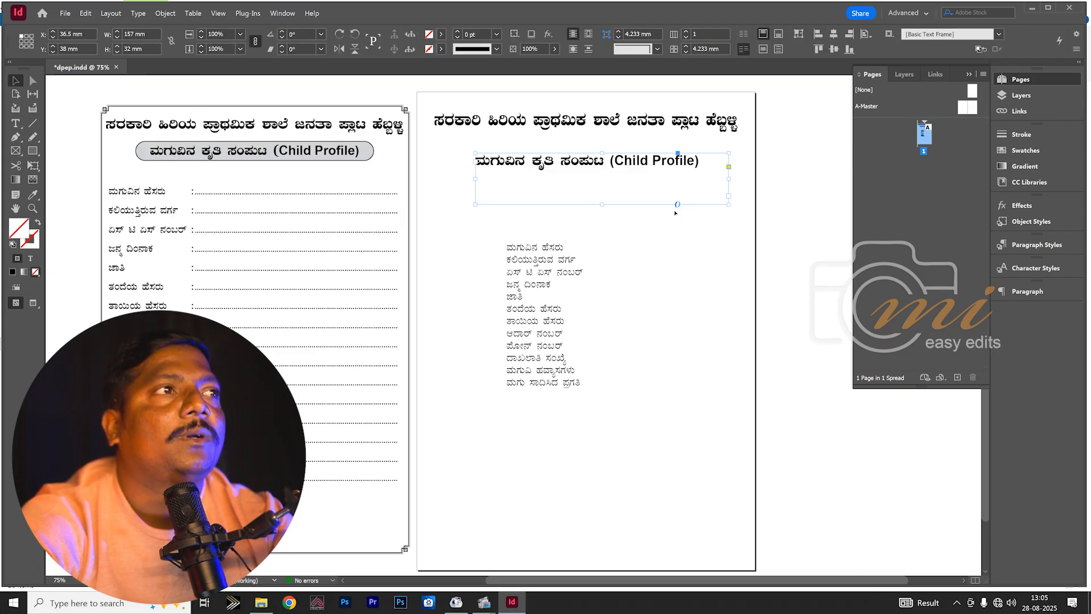
- Shrink the new title's text frame to fit its text, about 139 mm wide and 7.4 mm high
left_click_drag(602, 204, 602, 182)
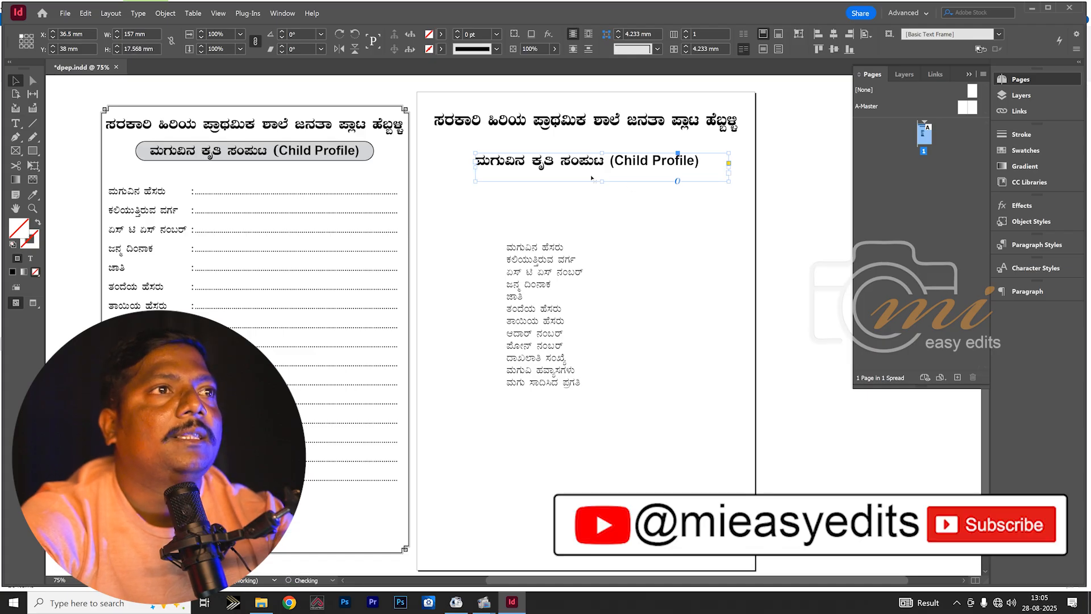
key("t")
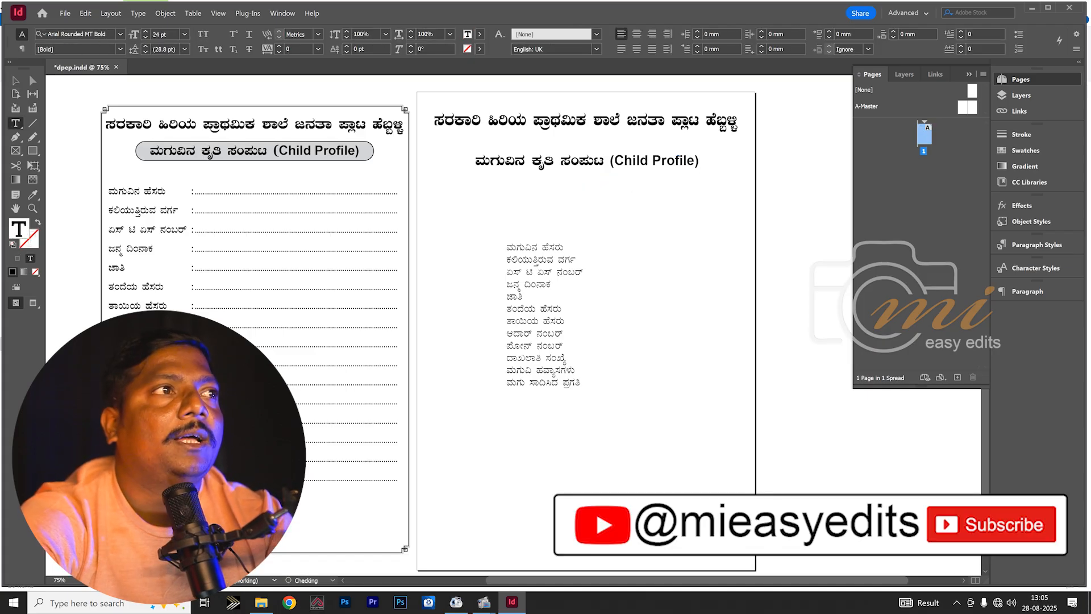
key("v")
left_click(654, 161)
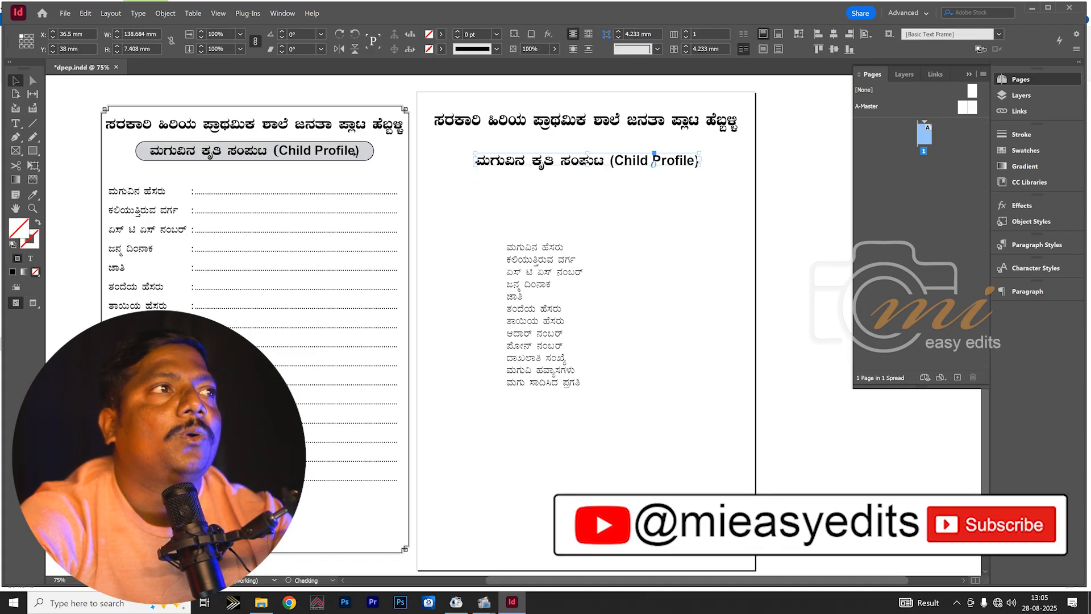
- Compare the fonts and sizes of the new title with the reference form's title, and inspect the grey rounded shape behind the reference title
double_click(241, 150)
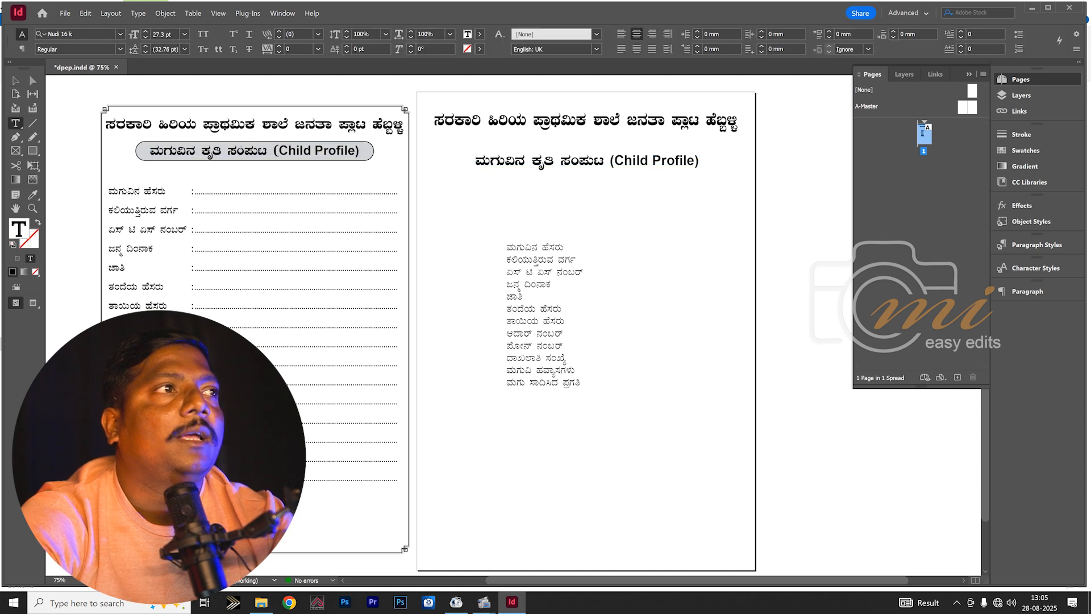
left_click(584, 161)
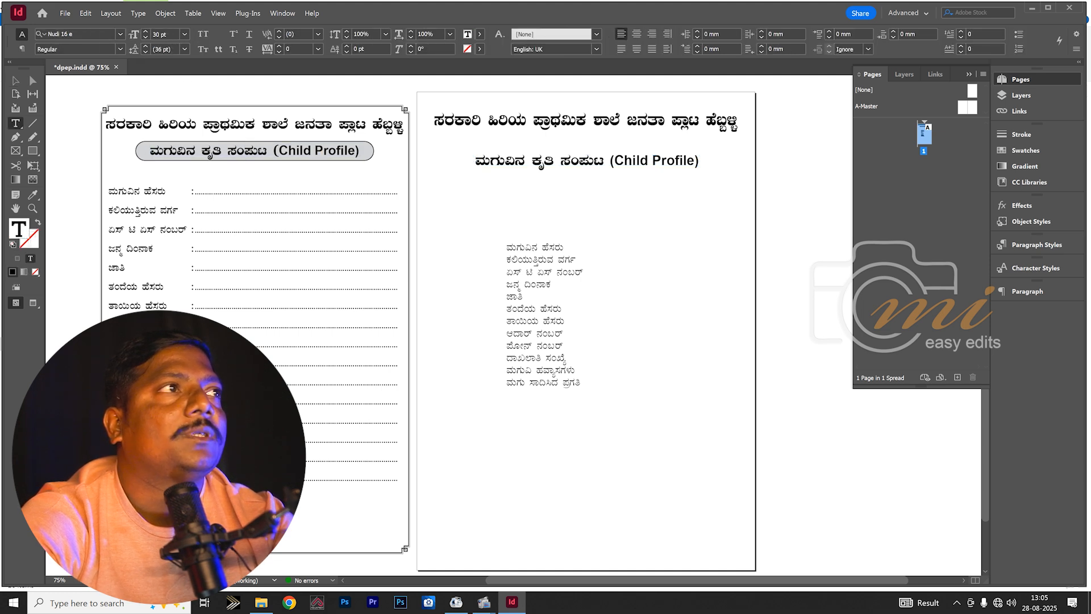
left_click(222, 151)
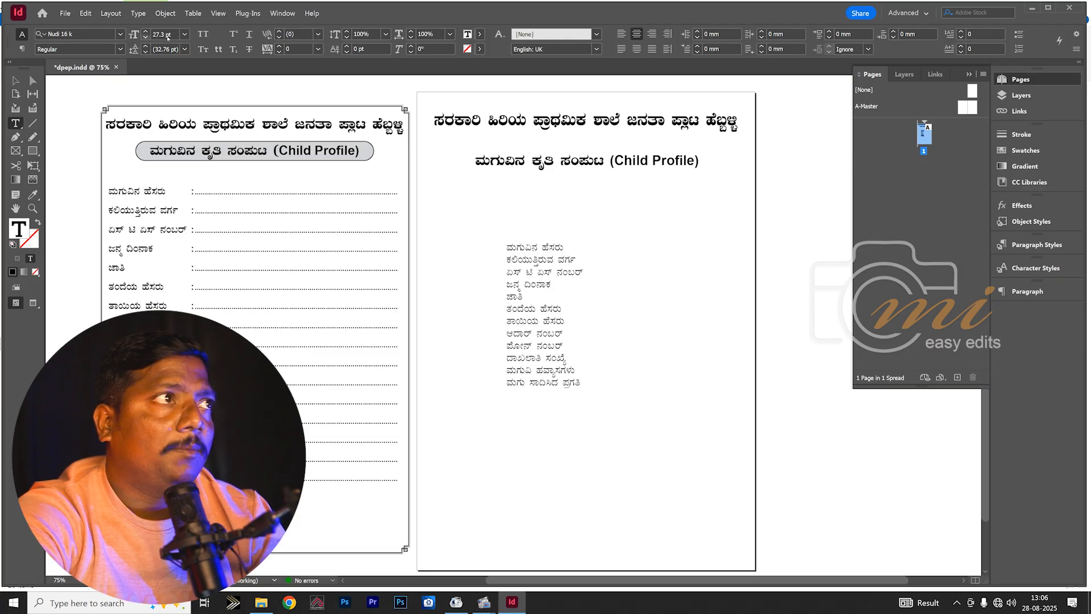
left_click(531, 158)
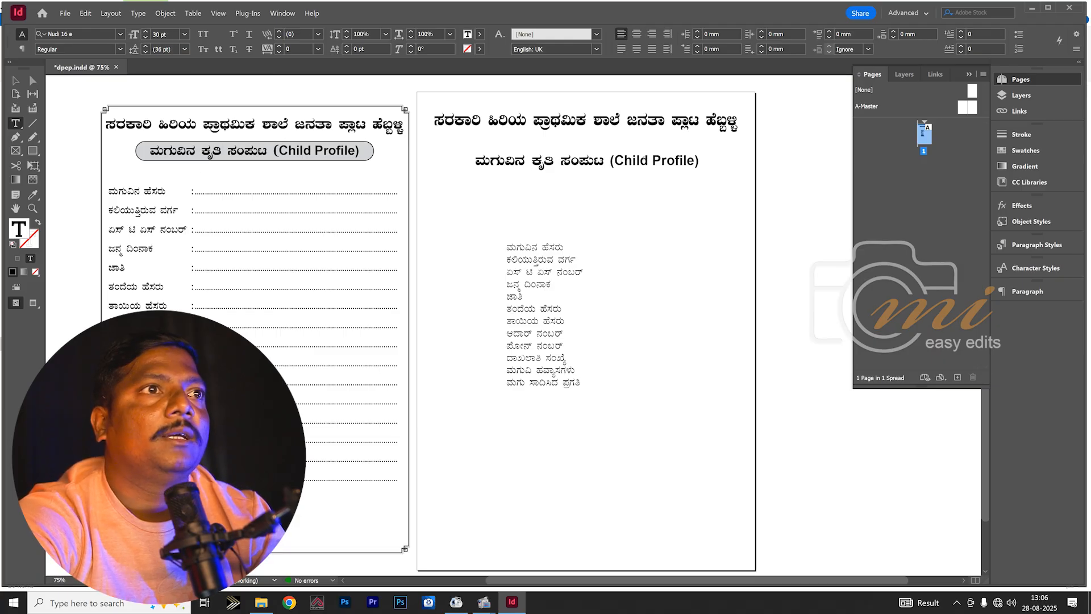
left_click(640, 162)
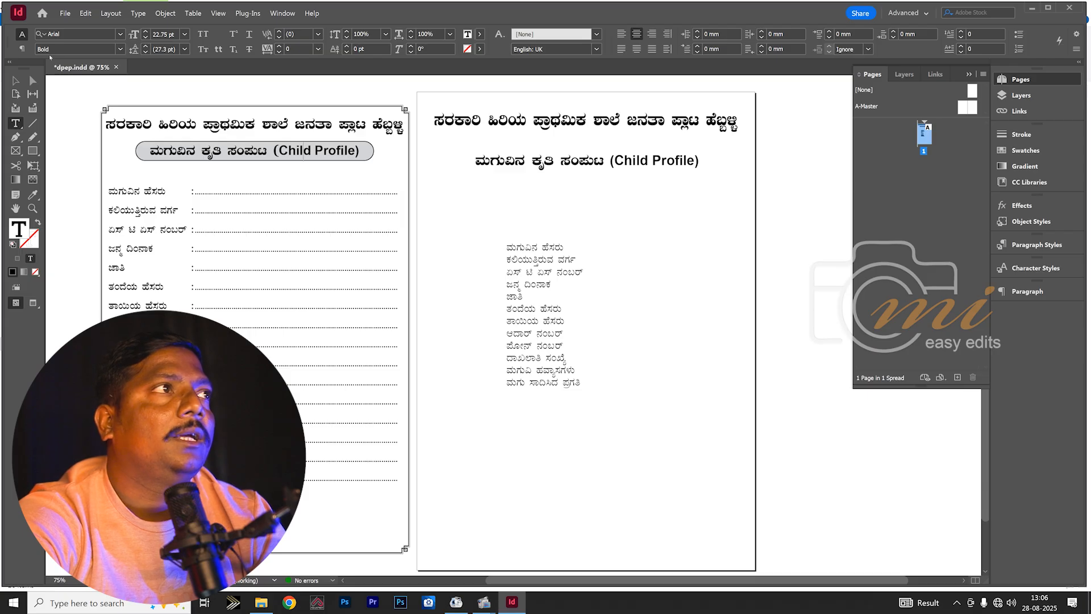
left_click(632, 162)
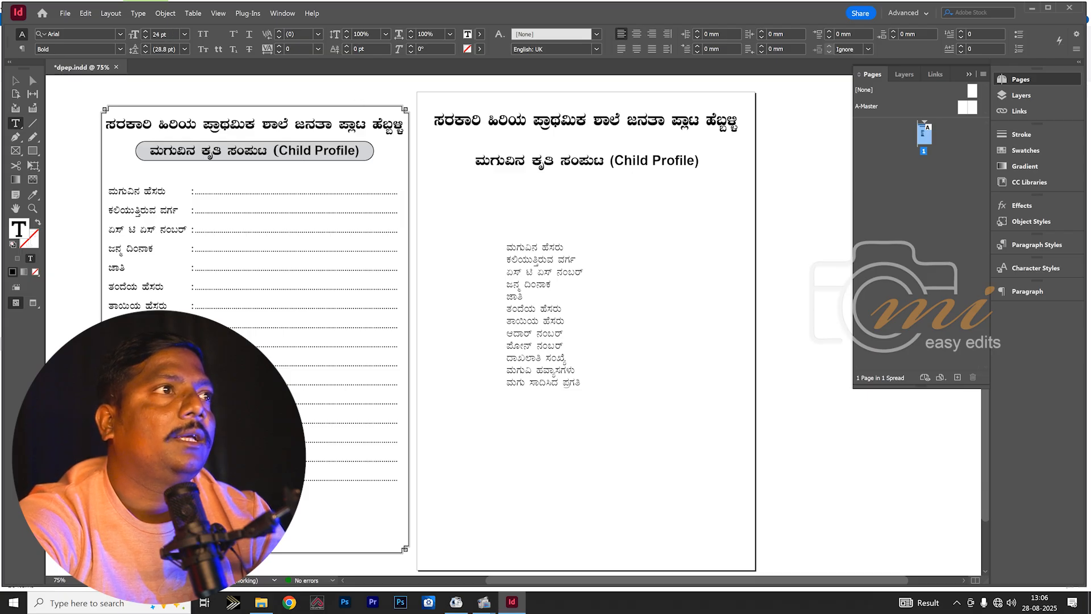
left_click(295, 151)
left_click(633, 162)
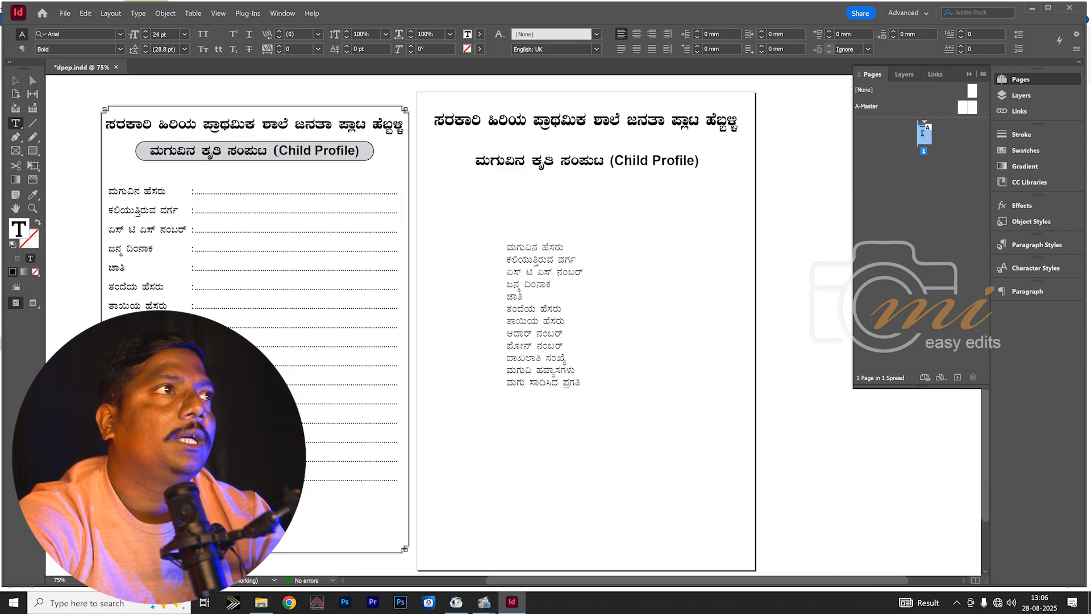
left_click(704, 235)
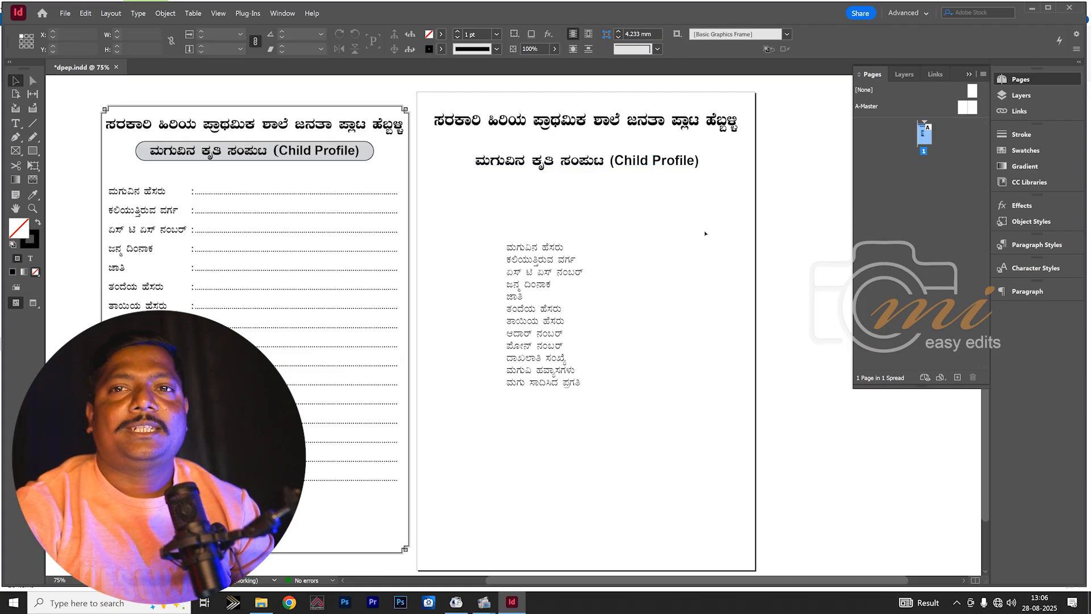
left_click(373, 161)
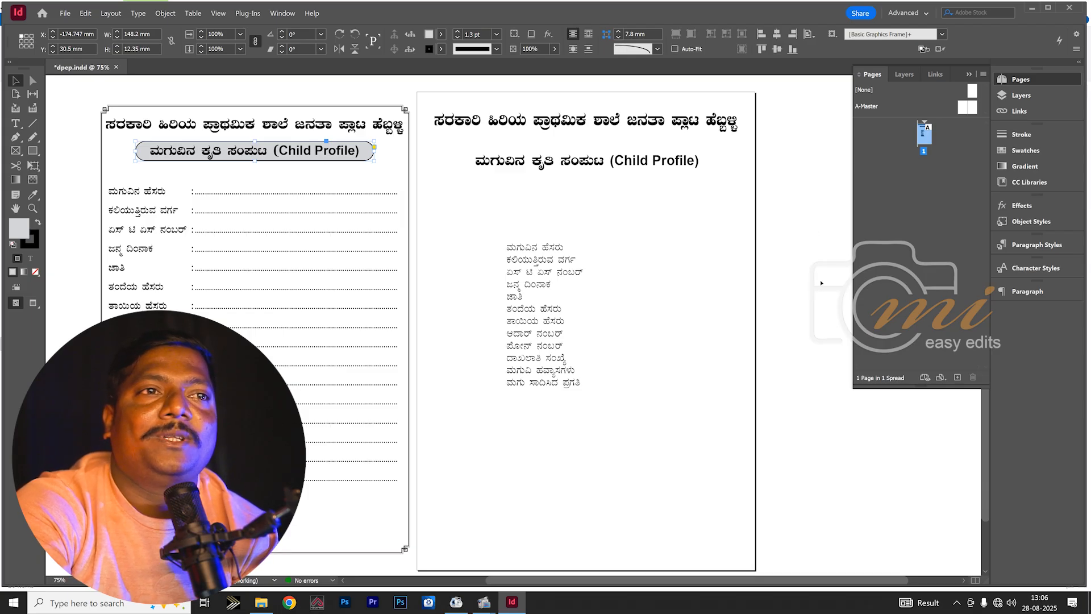
left_click(787, 180)
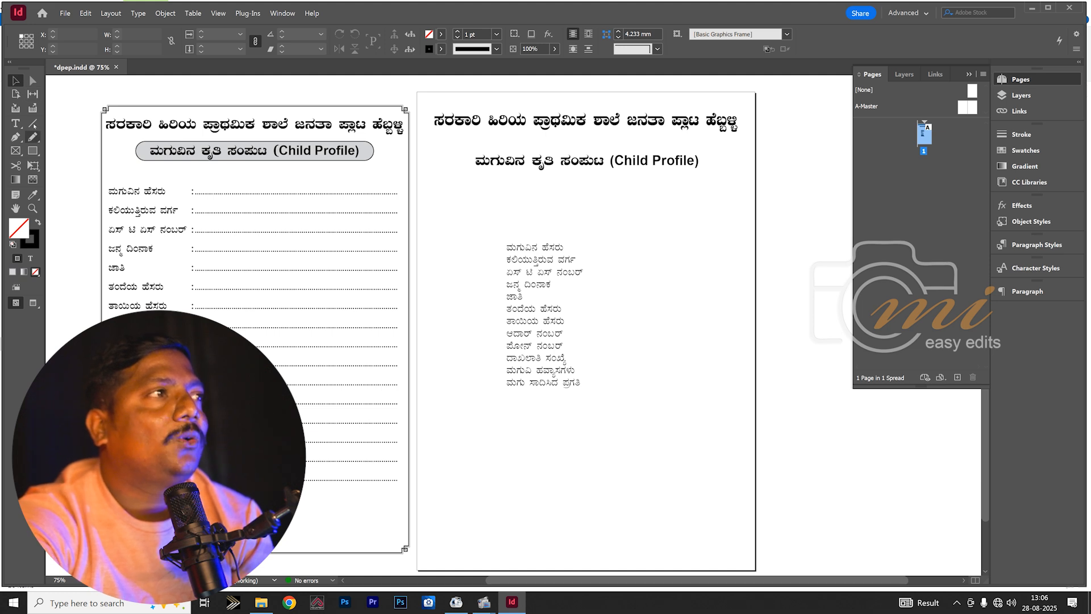
- Draw a trial circle about 94 mm across over the text list with the Ellipse tool, and undo it
left_click(33, 152)
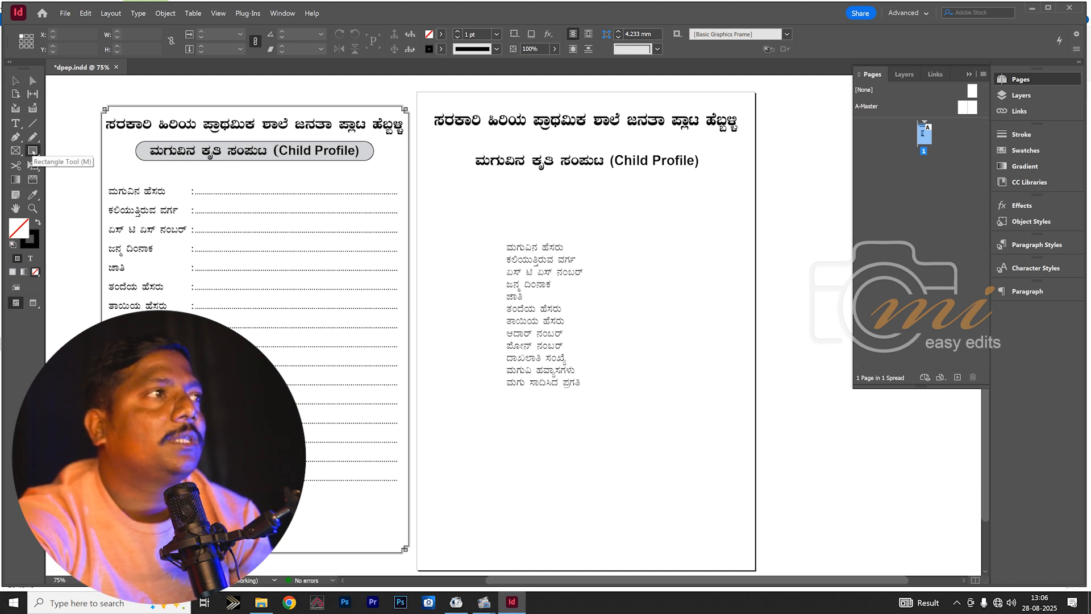
left_click(33, 151)
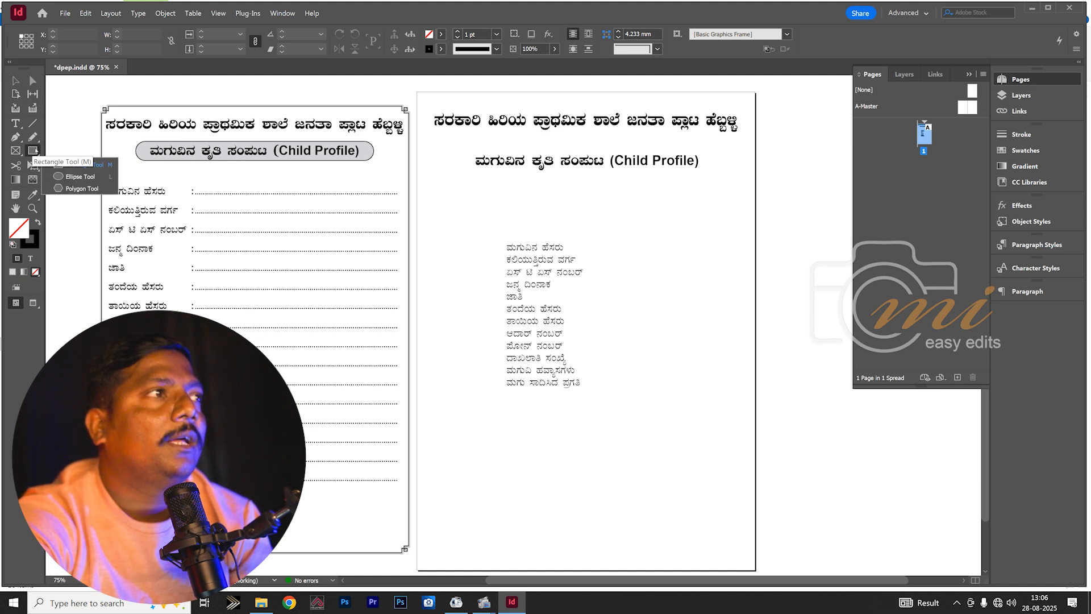
left_click(74, 178)
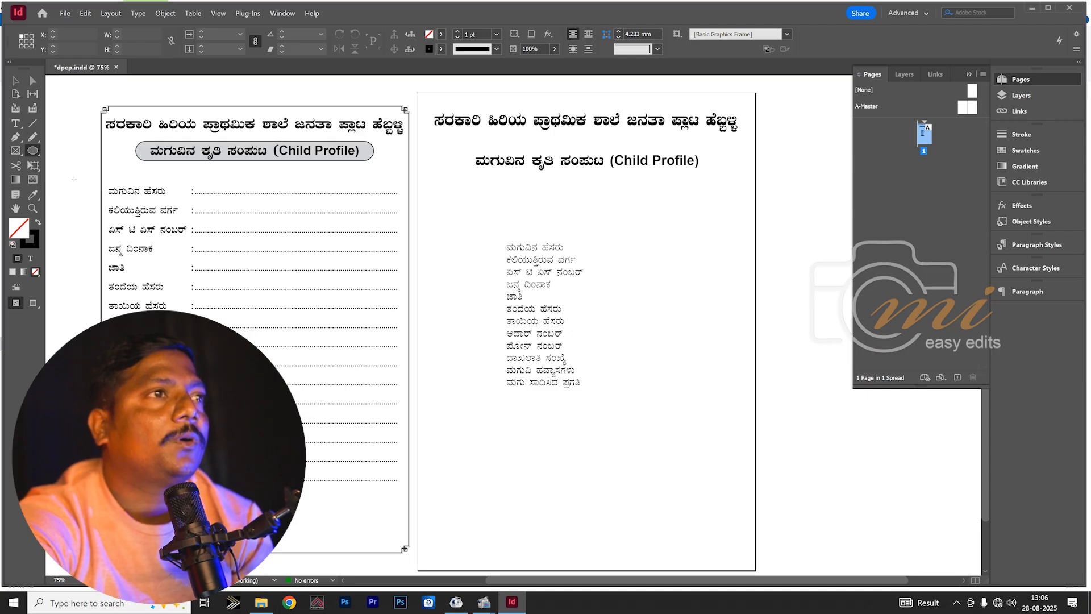
left_click_drag(449, 196, 691, 349)
key("ctrl+z")
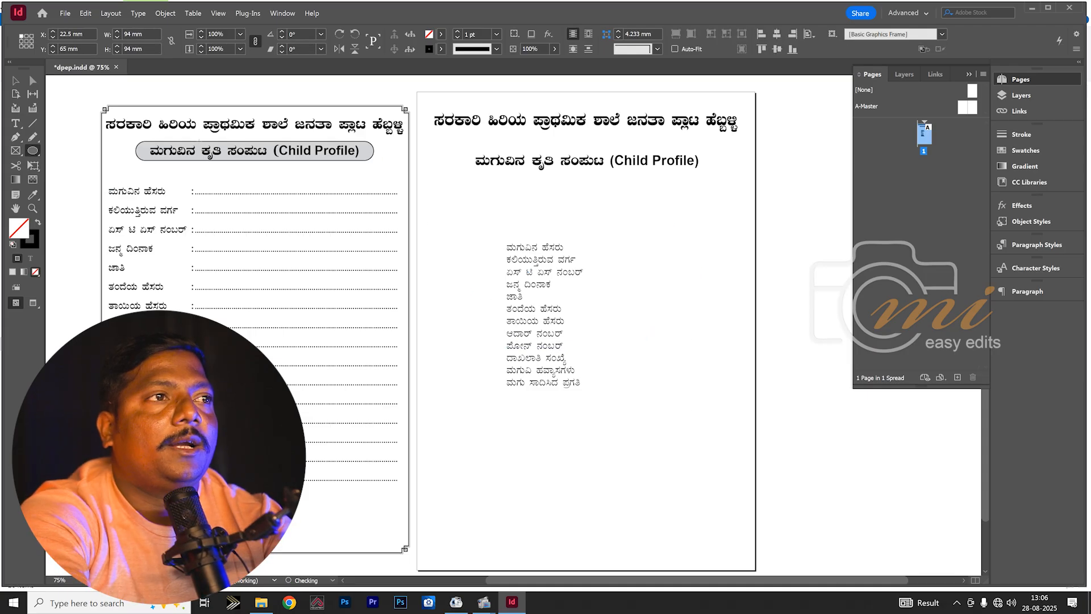
- Draw a trial polygon over the text list with the Polygon tool, and delete it
right_click(34, 151)
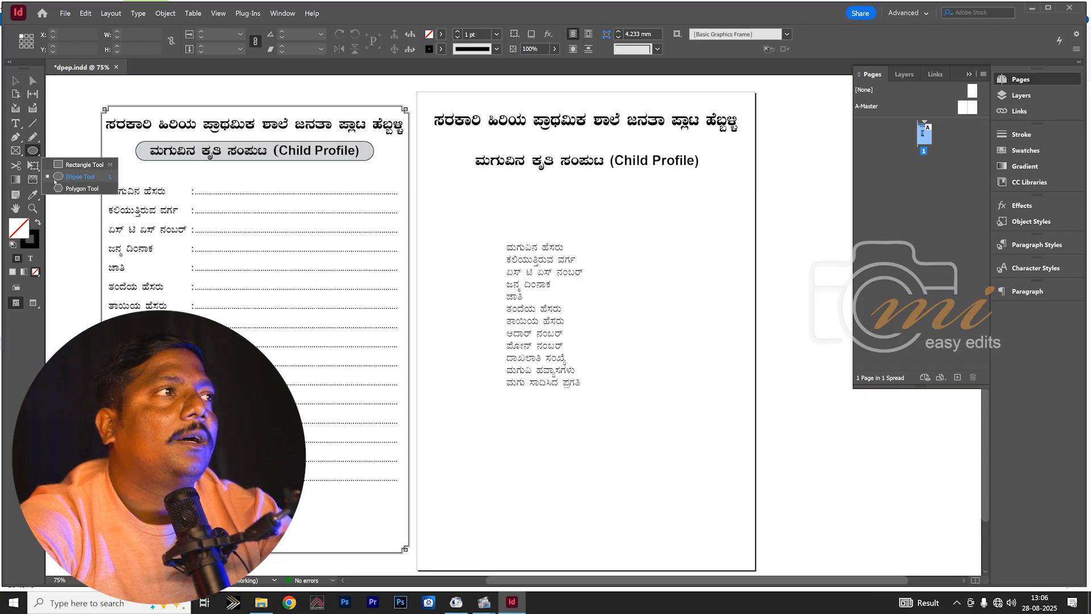
left_click(76, 188)
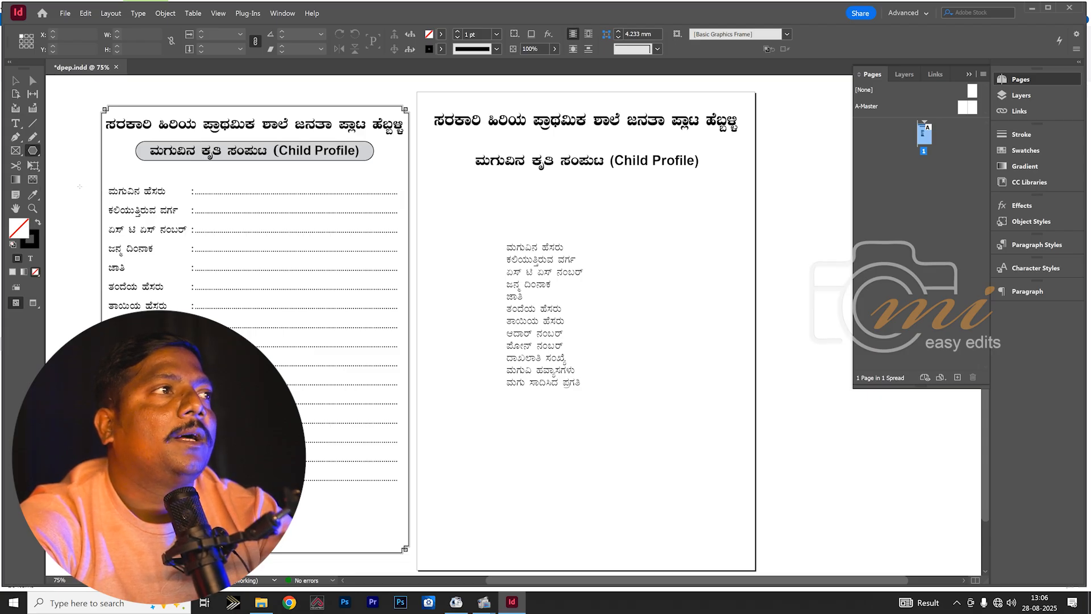
left_click_drag(485, 215, 683, 370)
key("Delete")
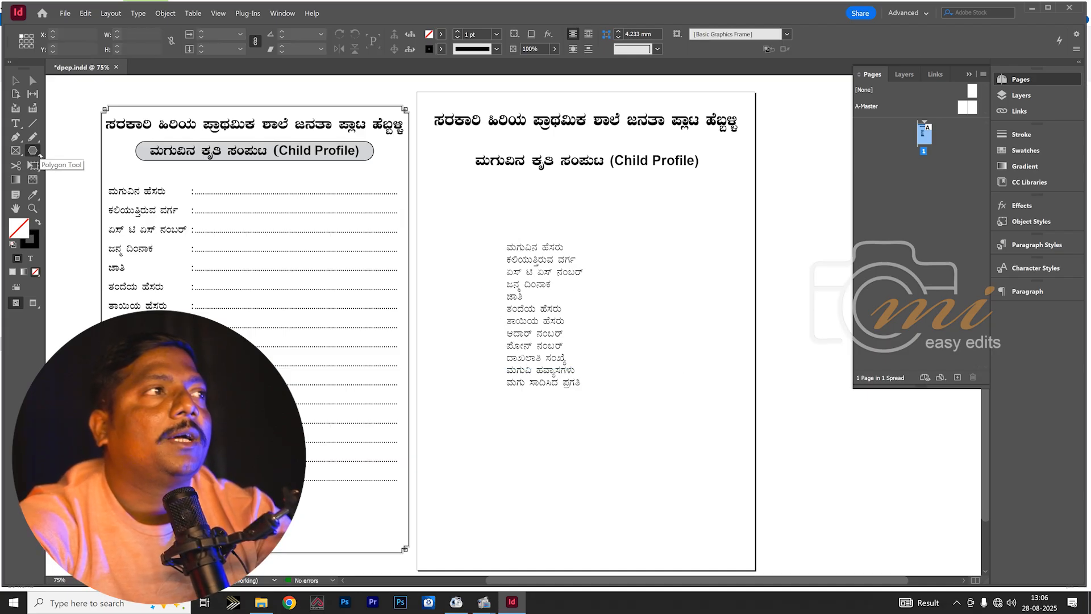
left_click(33, 152)
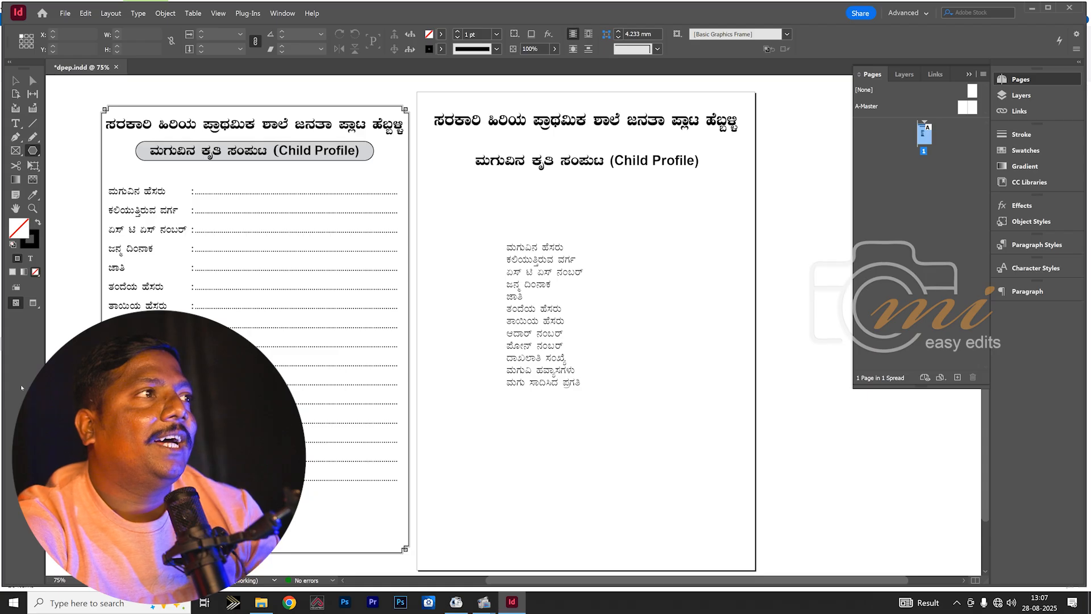
- Draw a rectangle about 154.5 mm wide and 14.5 mm high around the Child Profile title and centre it vertically on the text
left_click_drag(39, 152, 59, 165)
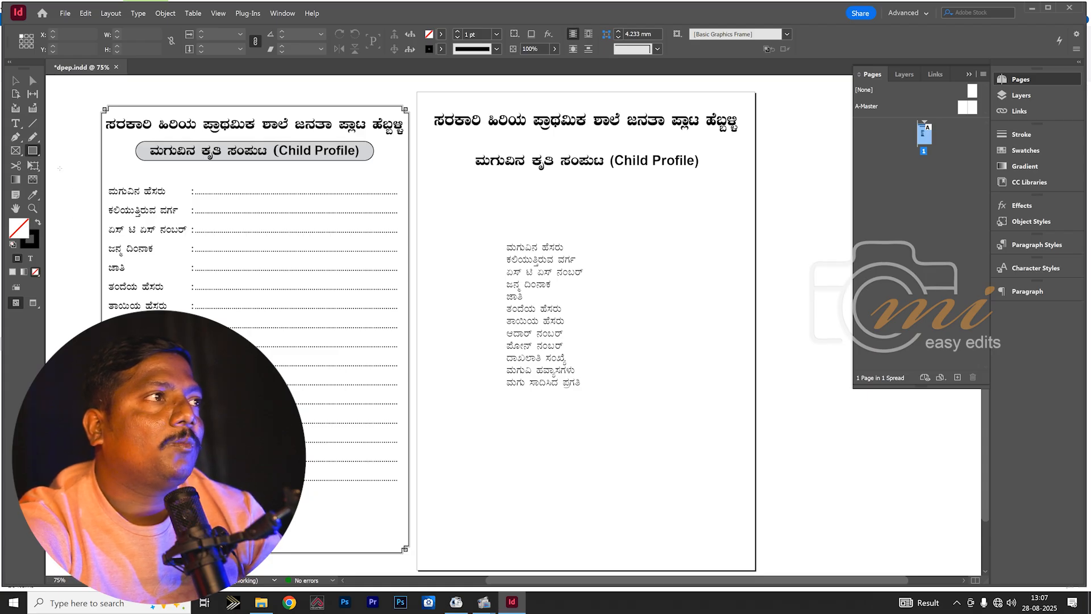
left_click_drag(462, 152, 711, 177)
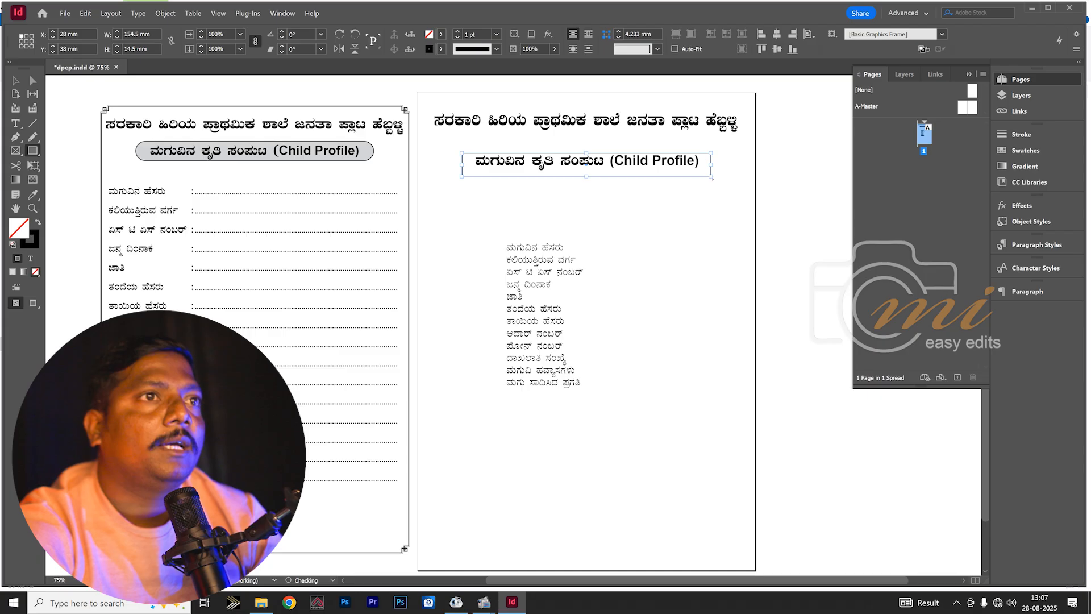
key("v")
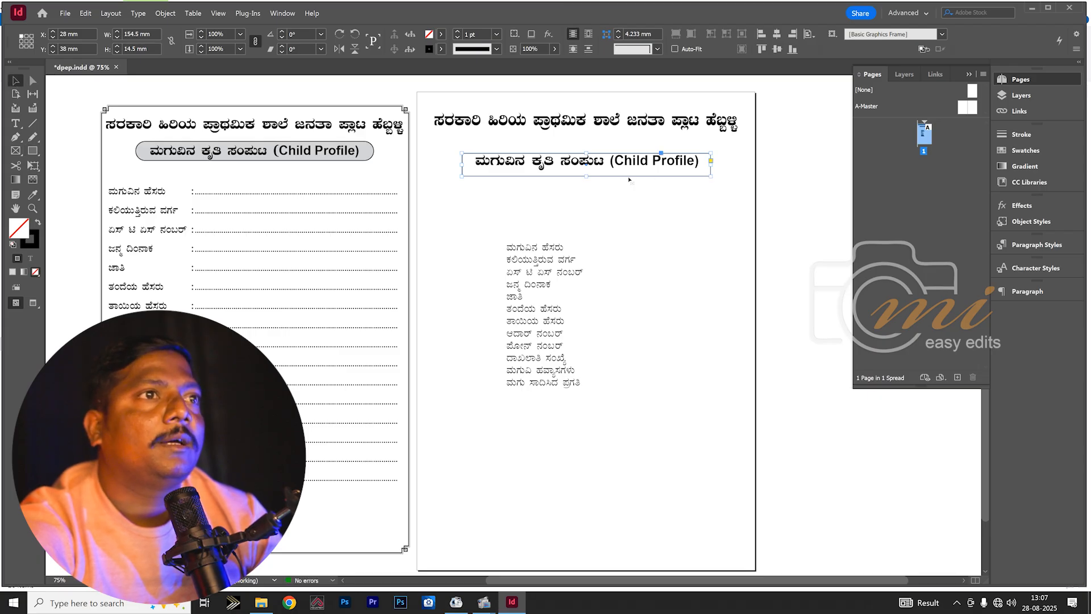
left_click_drag(628, 179, 629, 177)
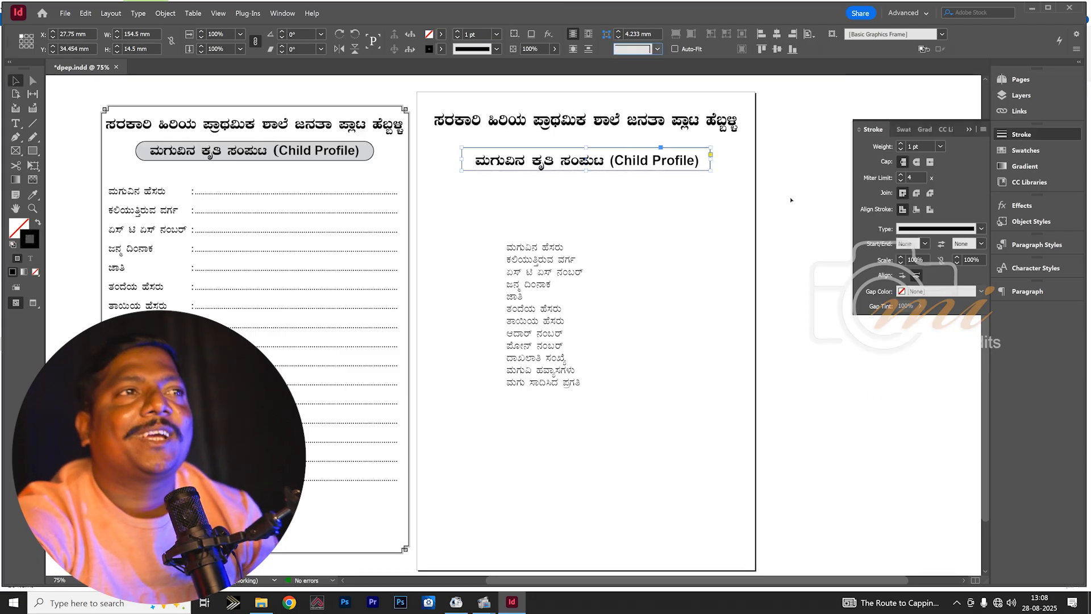
left_click(791, 200)
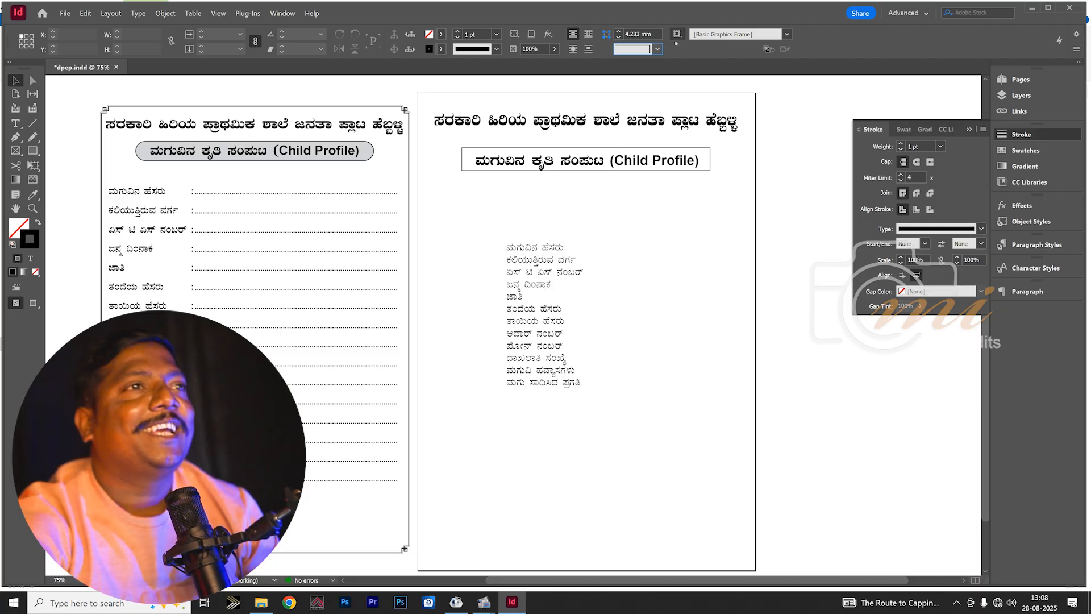
- Give the rectangle around the Child Profile title Rounded corners with a 10 mm corner size
left_click(647, 168)
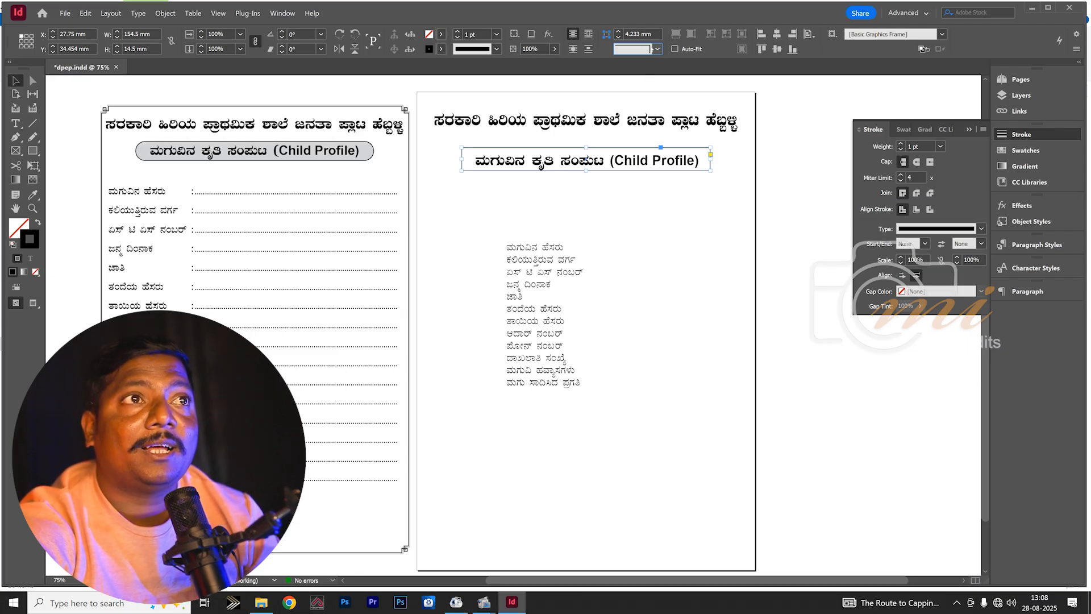
left_click(656, 50)
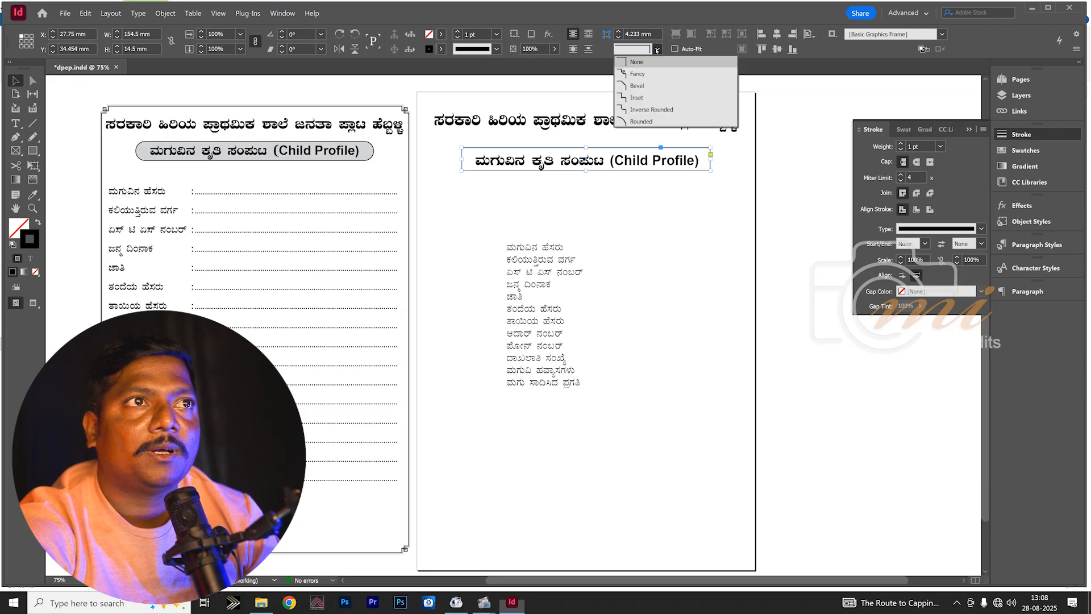
left_click(638, 123)
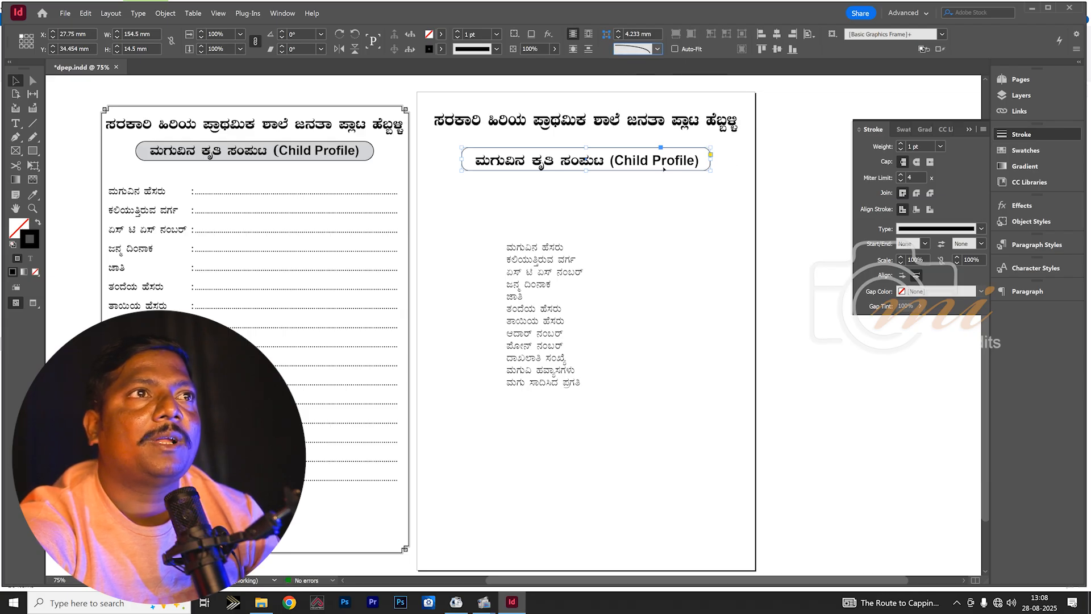
left_click(618, 31)
left_click(619, 32)
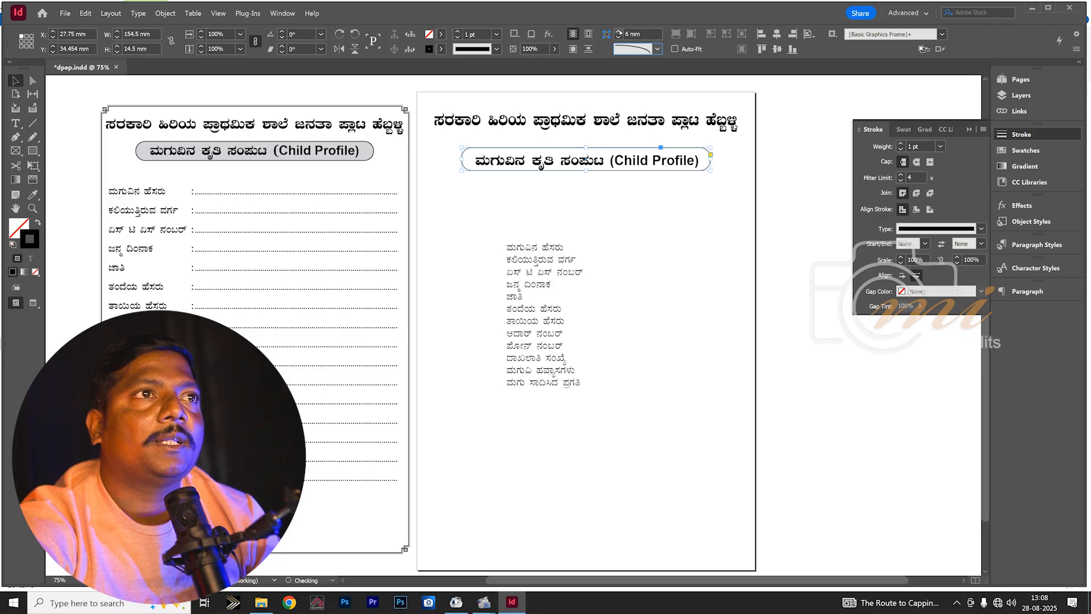
left_click(618, 32)
left_click(619, 32)
left_click(619, 32)
left_click(619, 32)
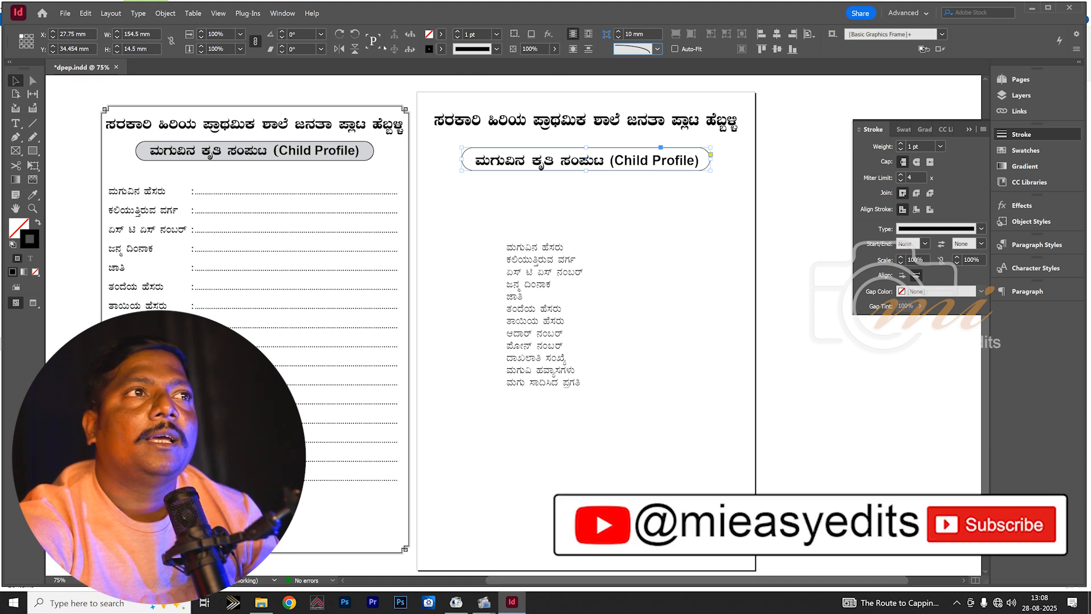
- Fill the rounded rectangle around the title with the [Black] swatch
left_click(440, 34)
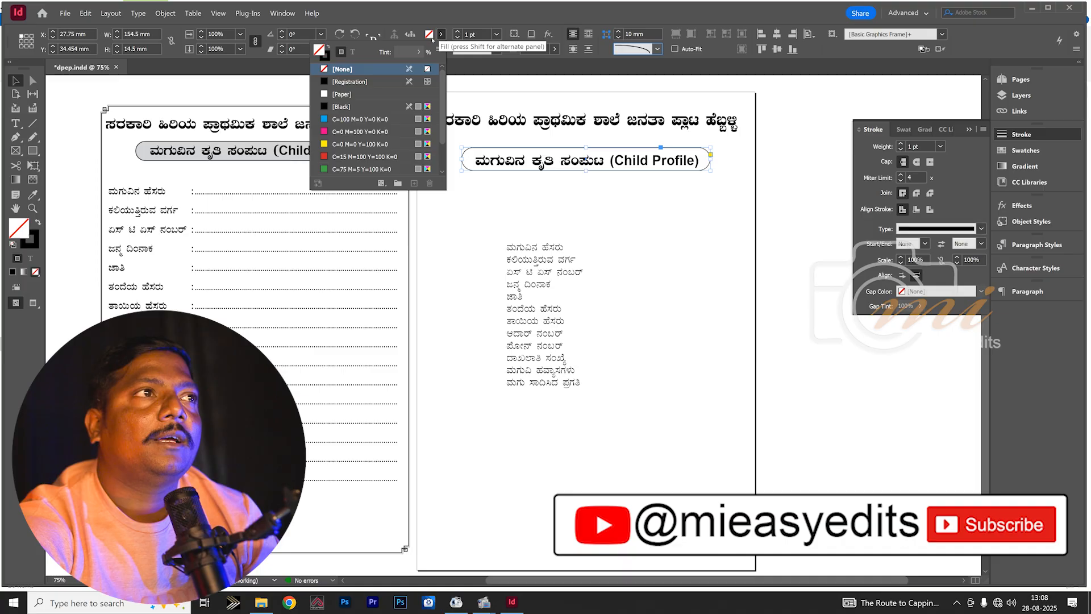
left_click(440, 35)
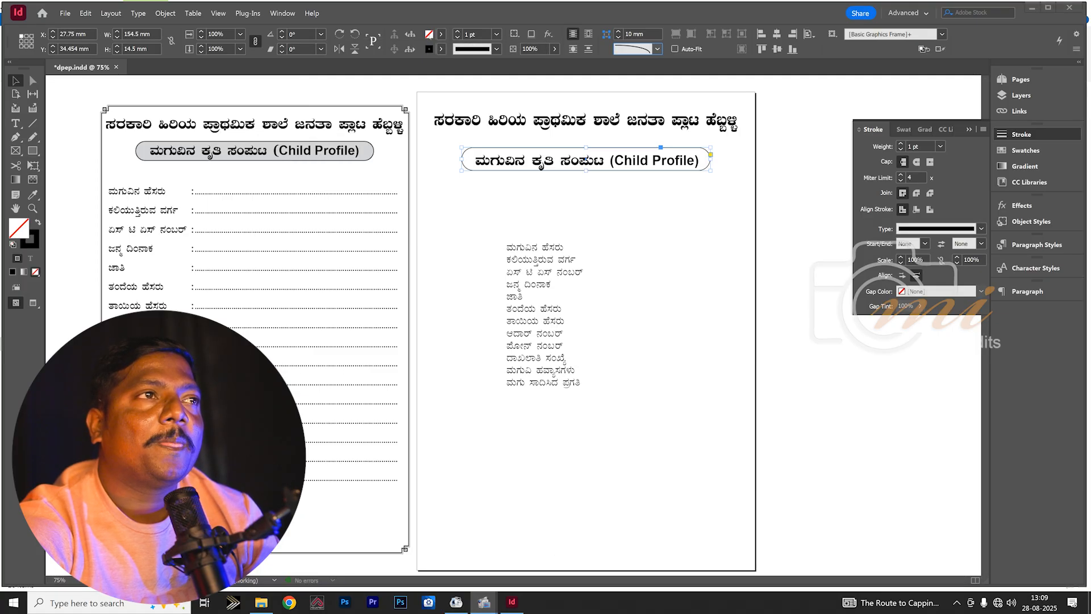
left_click(441, 34)
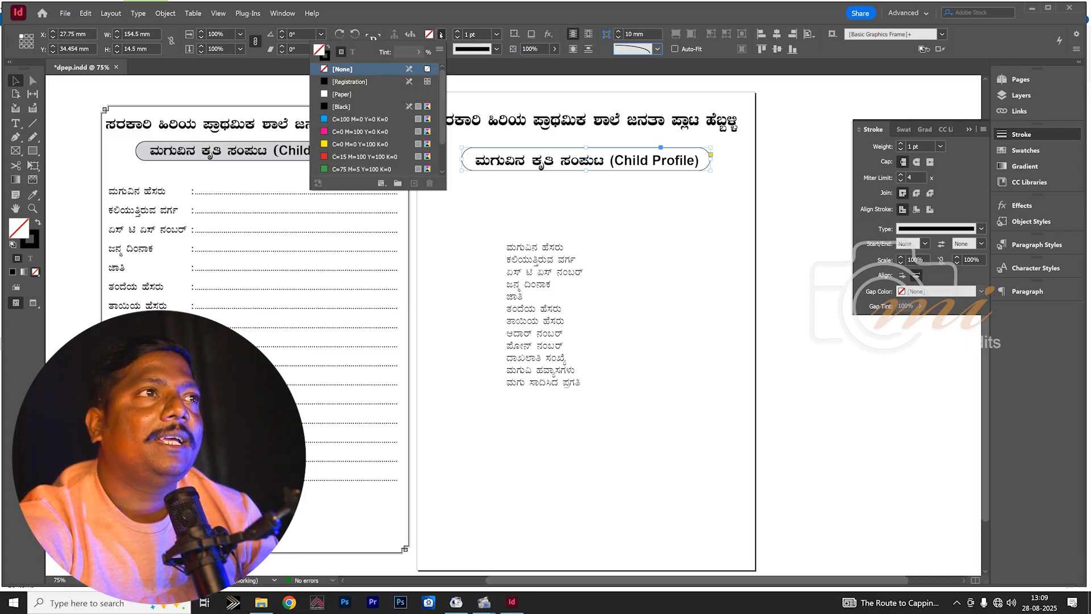
left_click(347, 106)
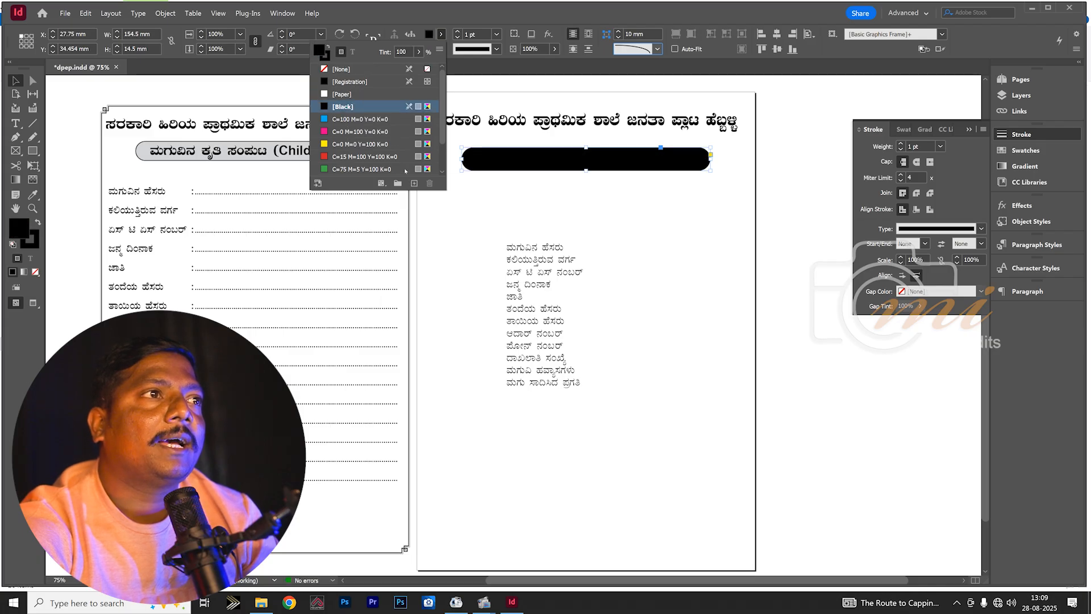
- Duplicate the Black swatch and set the copy to 22% black with preview on, turning the rounded shape light grey
left_click(414, 183)
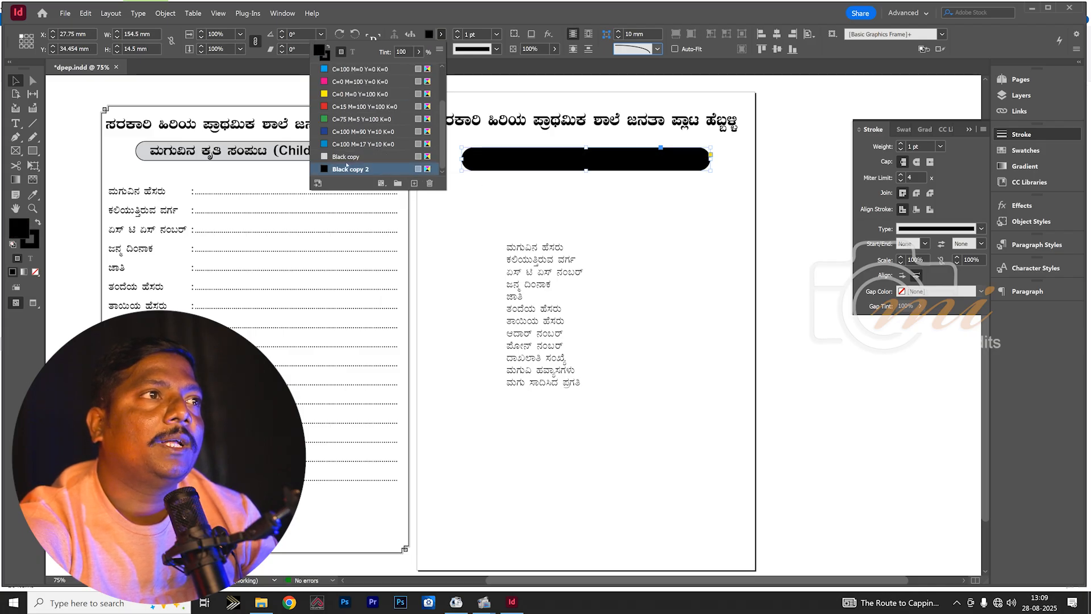
double_click(364, 169)
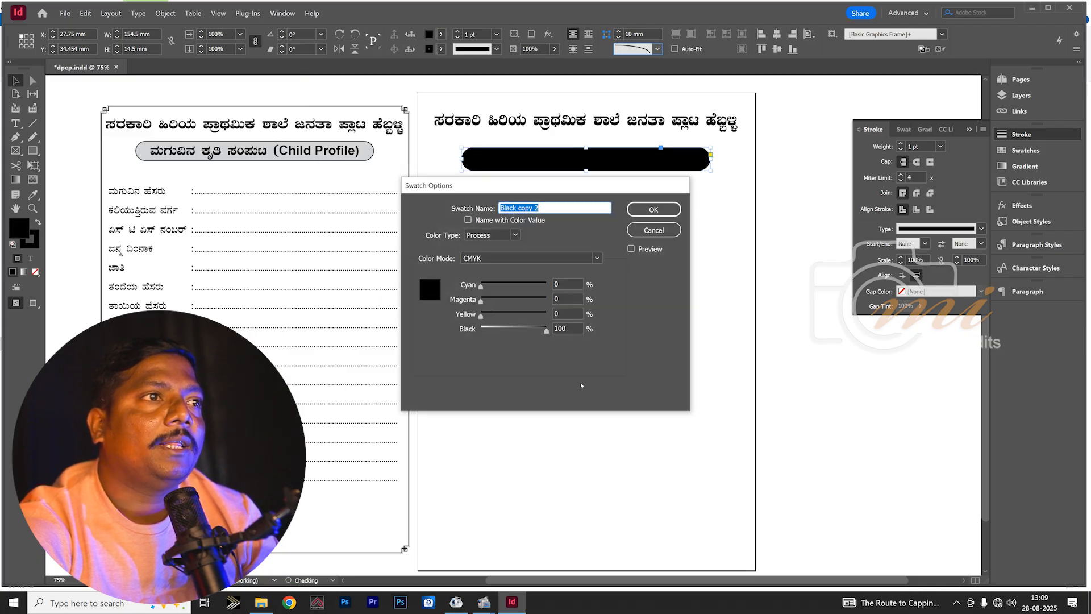
left_click_drag(546, 328, 489, 330)
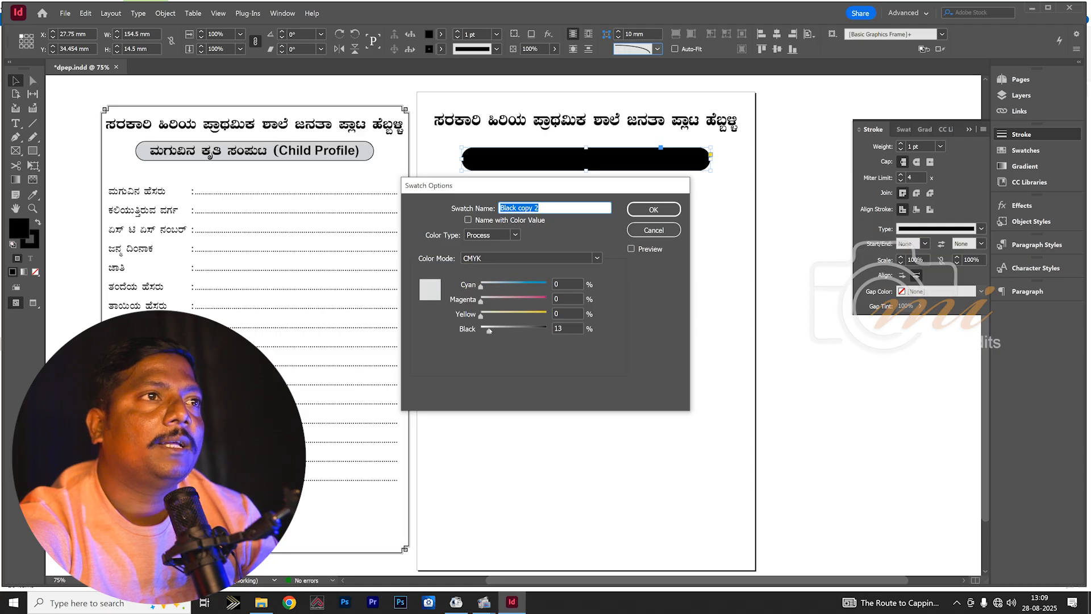
left_click(631, 249)
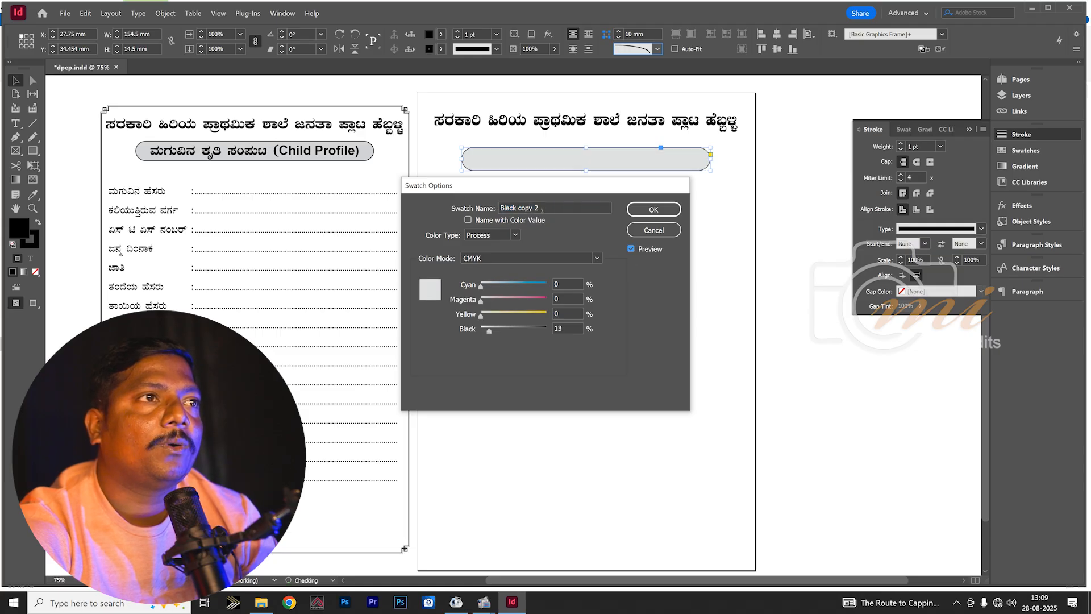
left_click_drag(488, 330, 495, 330)
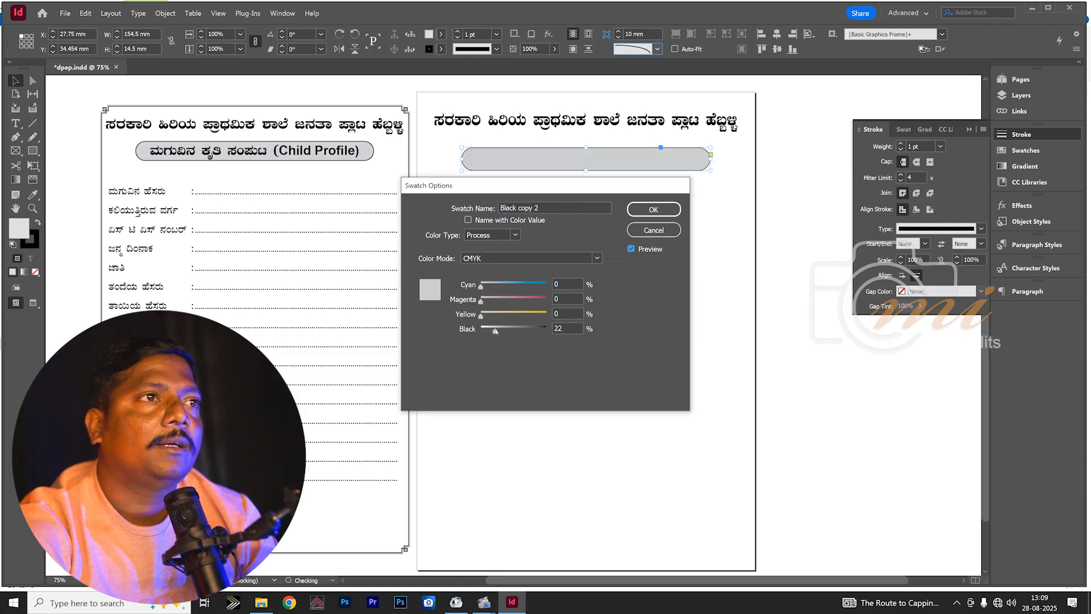
left_click(653, 210)
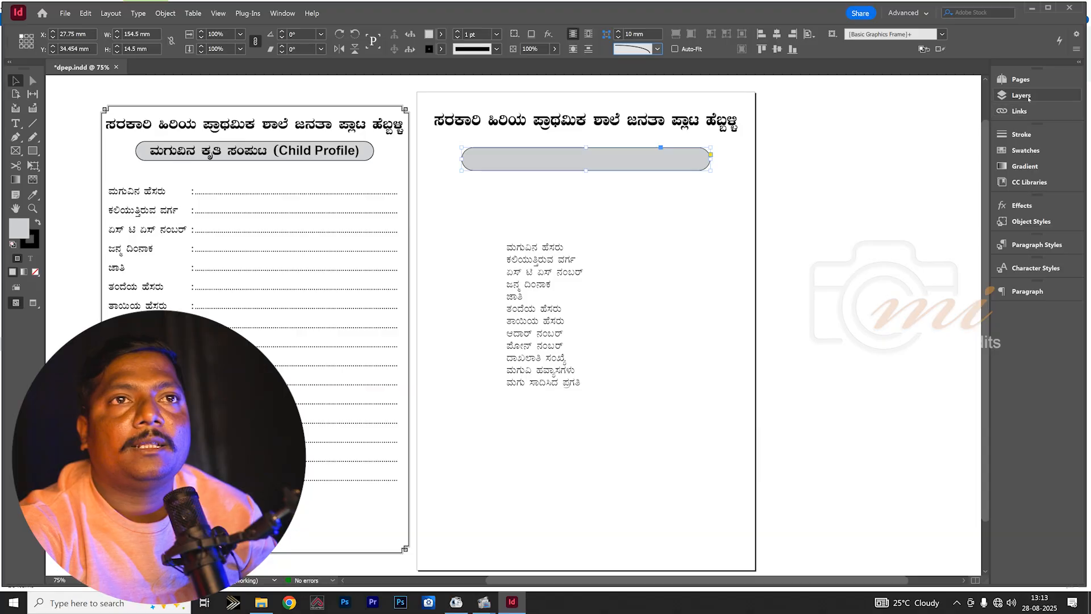
- Move the grey rounded rectangle below the title text in the layer's stacking order, and send it to the very back
left_click(1021, 94)
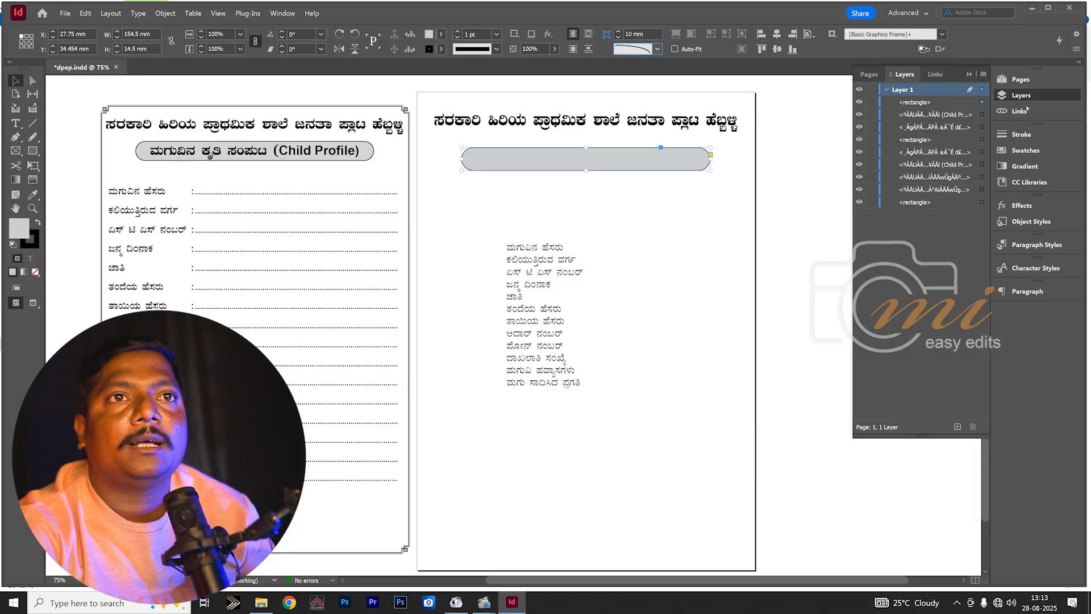
left_click(697, 180)
left_click(699, 161)
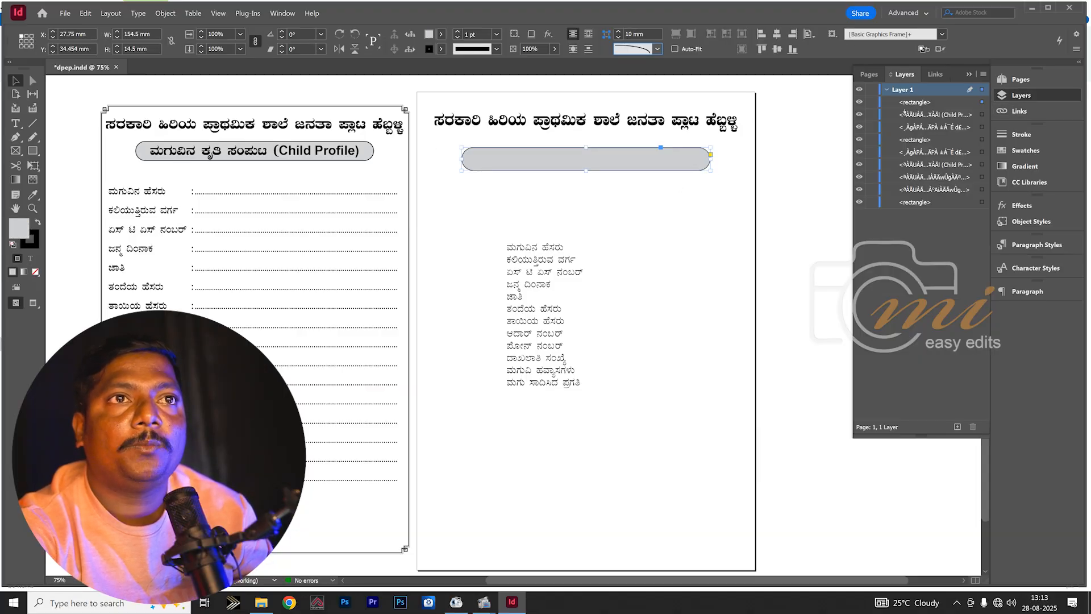
left_click_drag(924, 103, 932, 198)
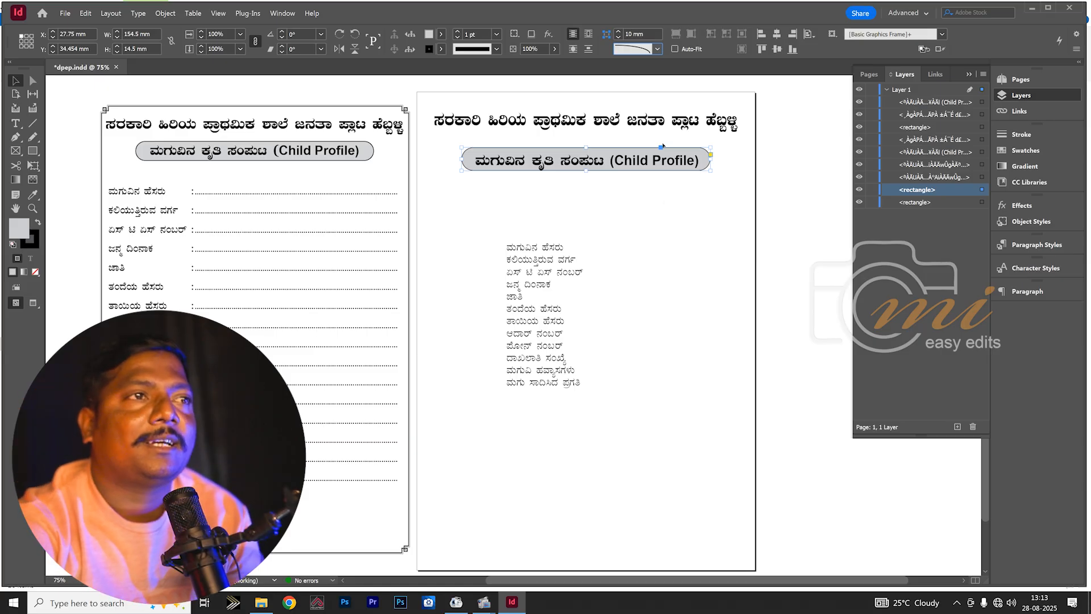
left_click(799, 235)
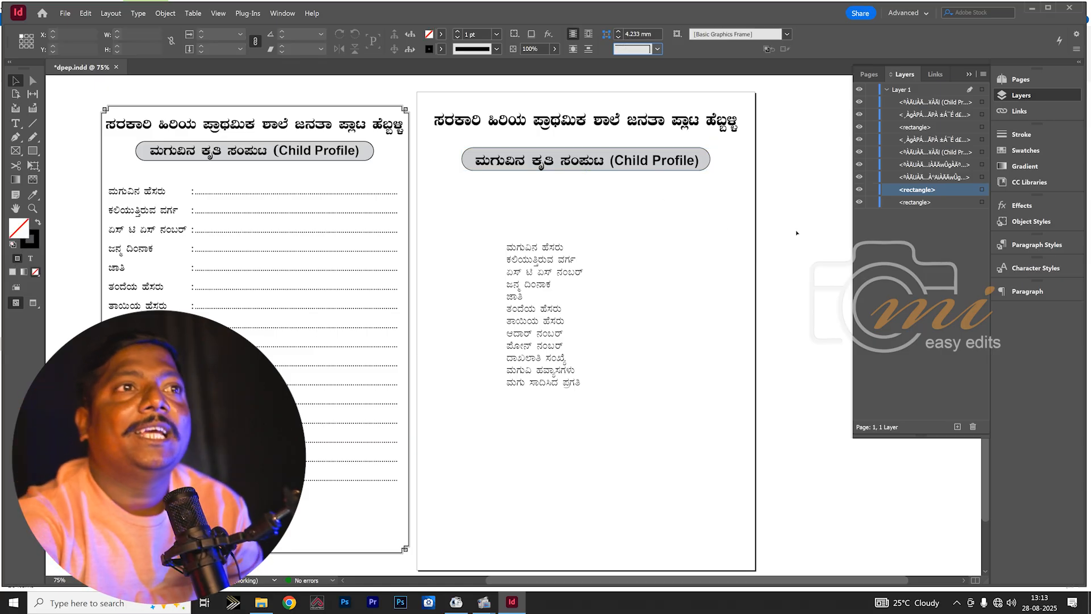
left_click(703, 162)
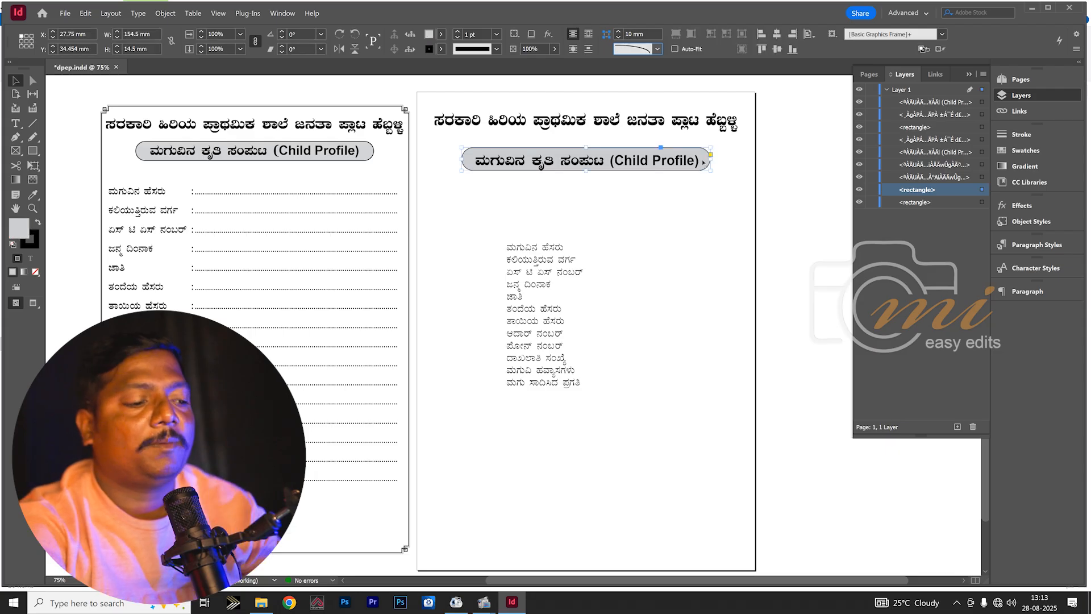
key("ctrl+shift+bracketright")
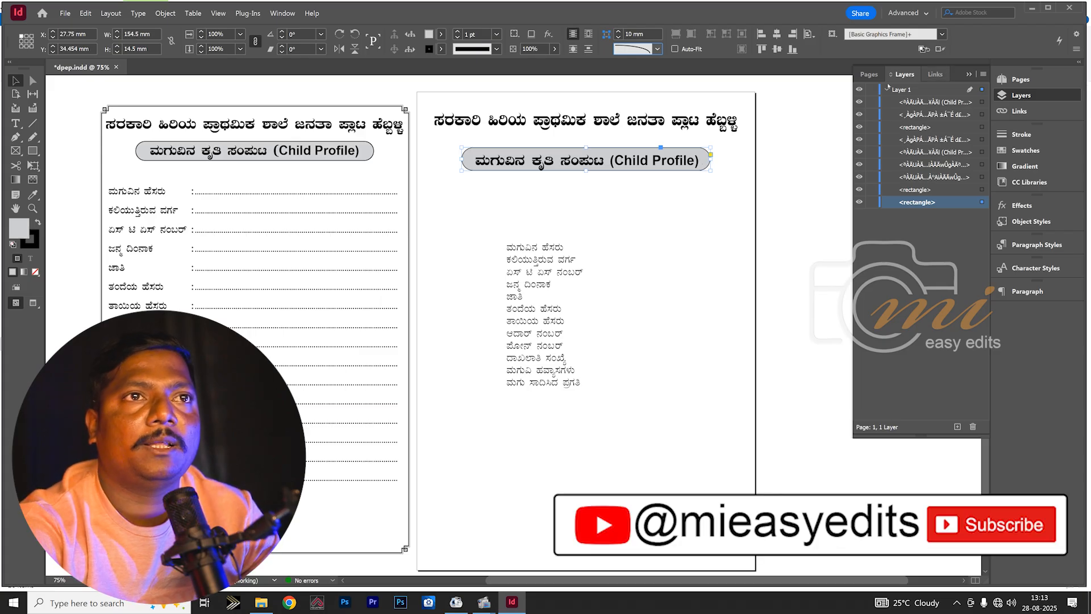
- Move the Kannada field list frame up to just below the Child Profile title, aligned with the left end of the school heading
left_click(724, 218)
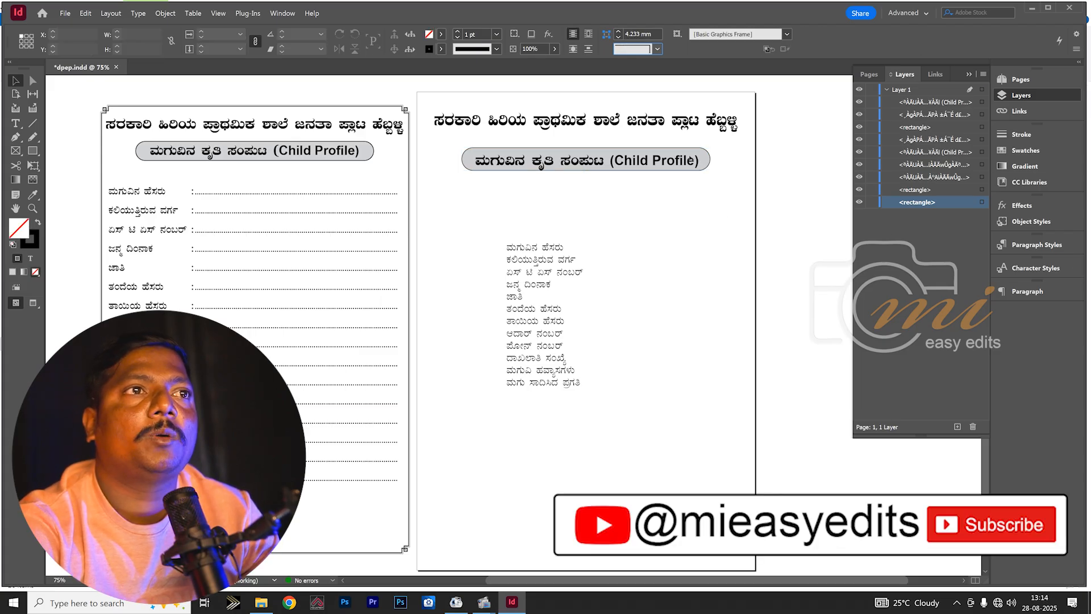
left_click(588, 330)
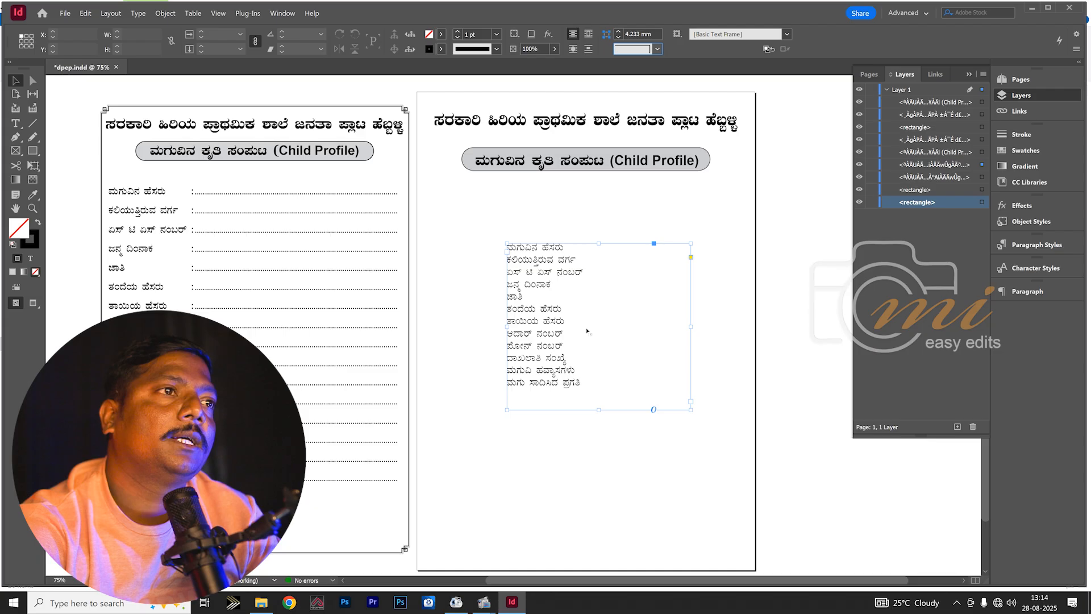
left_click_drag(588, 330, 515, 292)
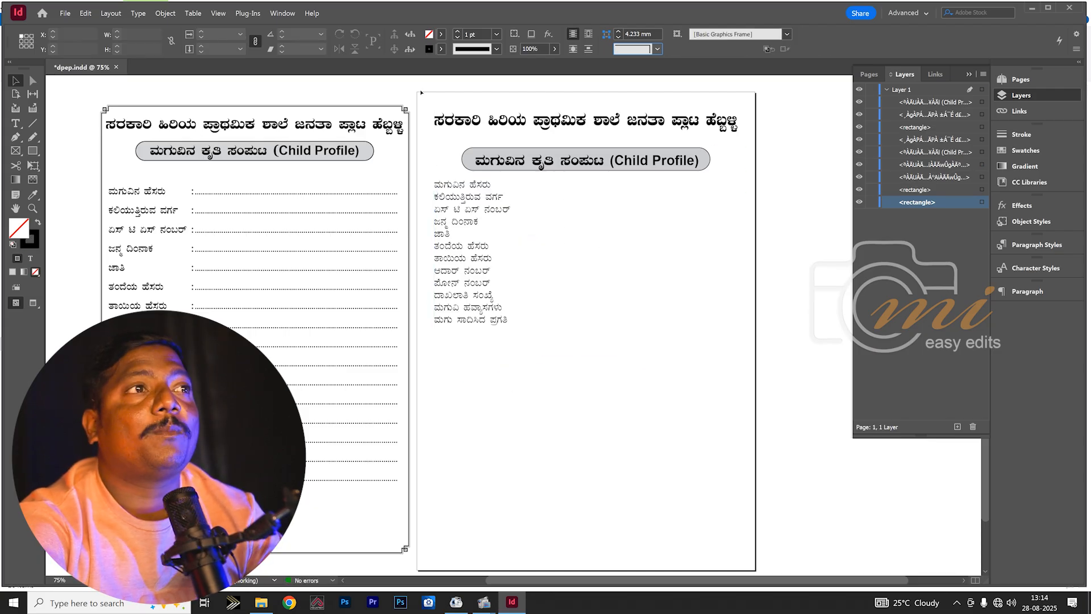
- Draw a border rectangle about 205.5 by 292 mm just inside the page edges and give it a 4 pt Thin - Thick stroke
left_click(33, 153)
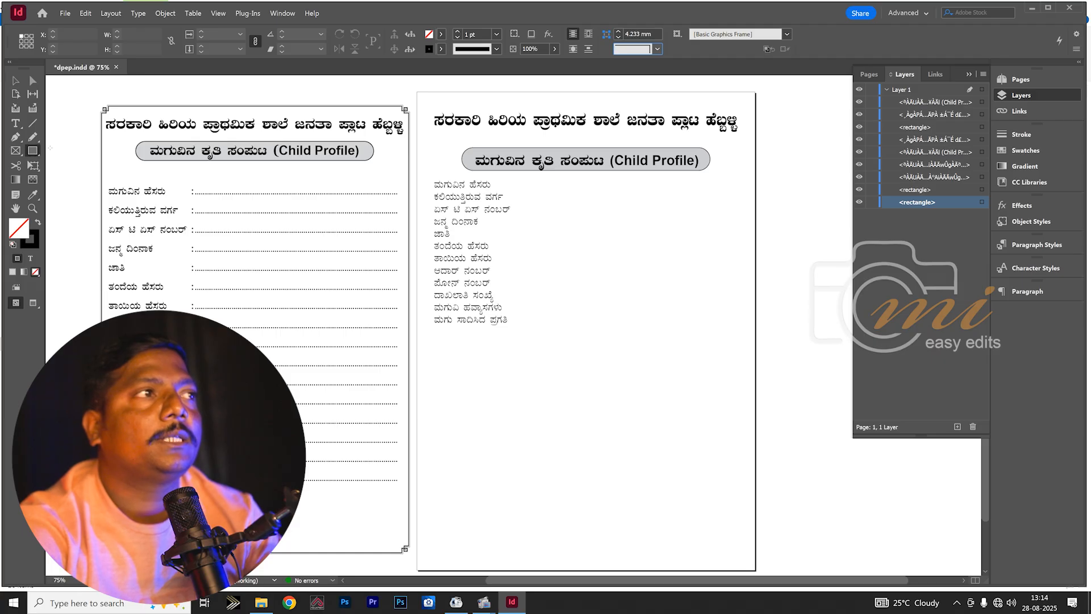
mouse_move(420, 95)
left_mouse_down()
mouse_move(708, 456)
mouse_move(752, 567)
left_mouse_up()
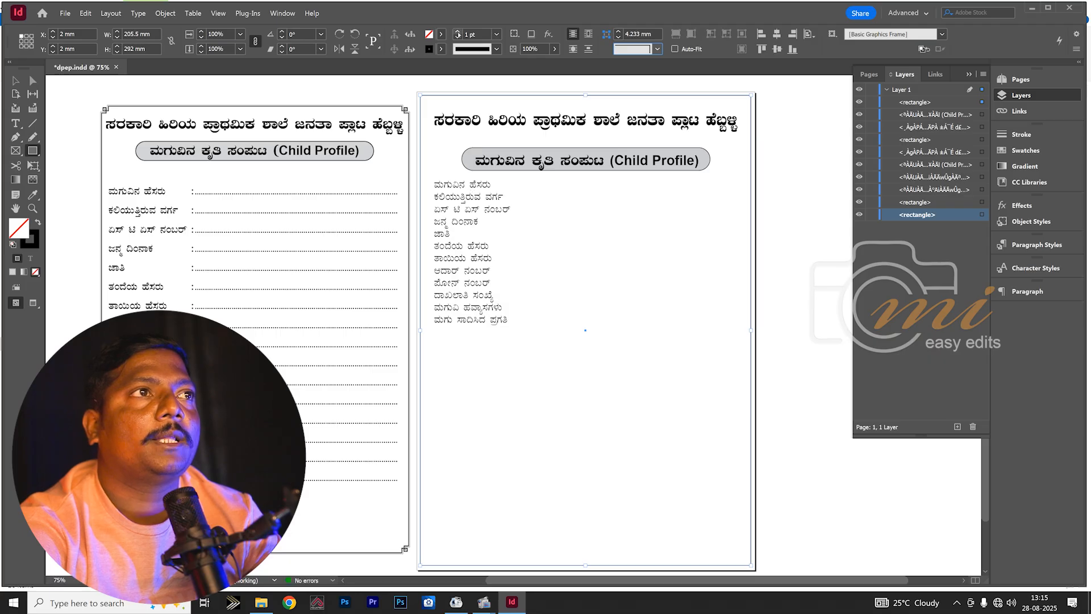
left_click(457, 32)
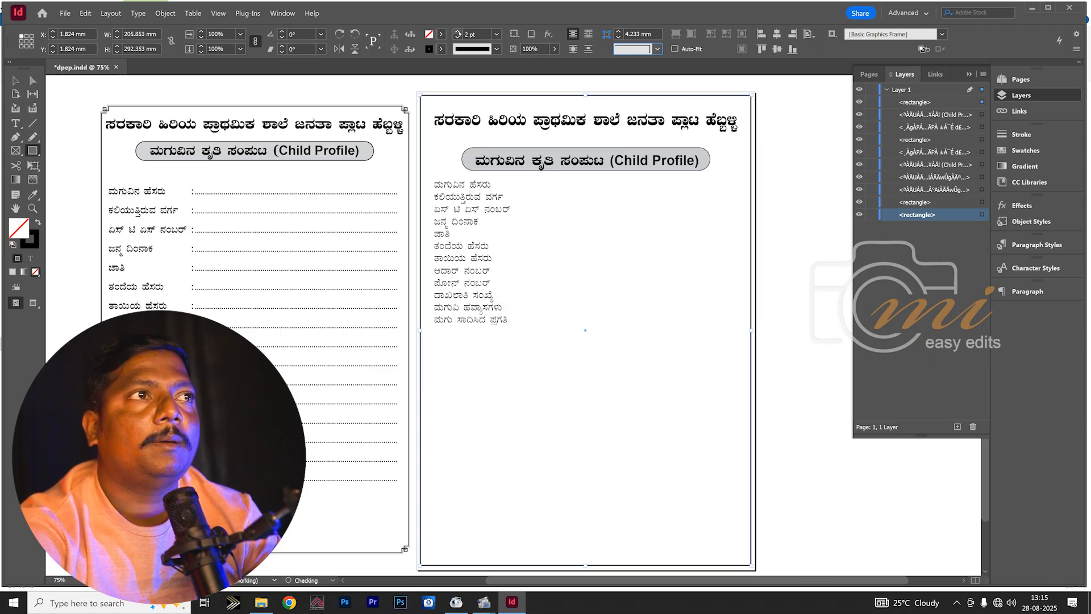
left_click(457, 32)
left_click(457, 32)
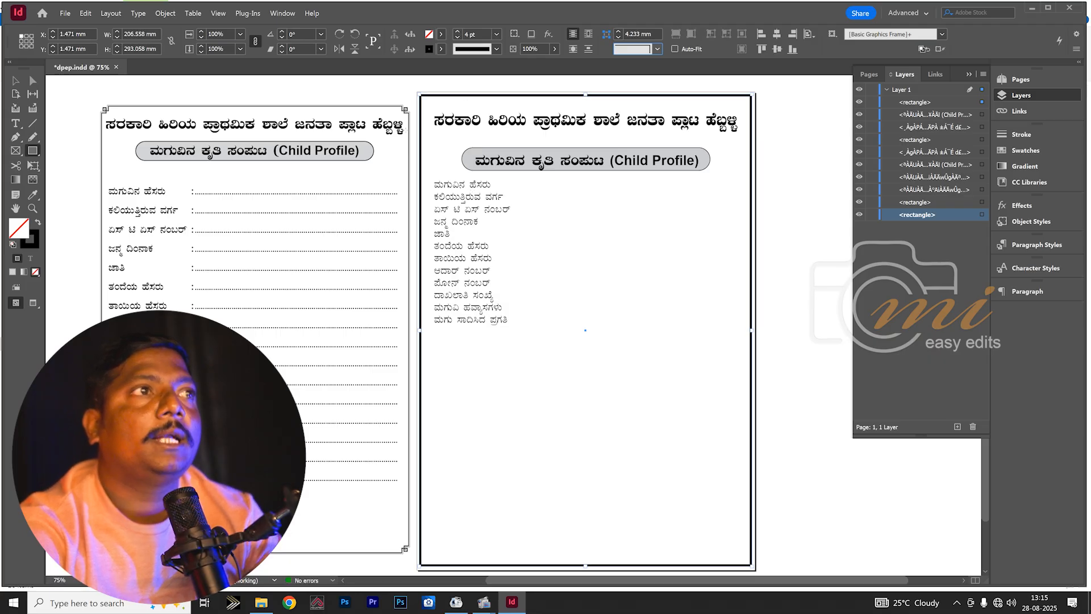
left_click(496, 49)
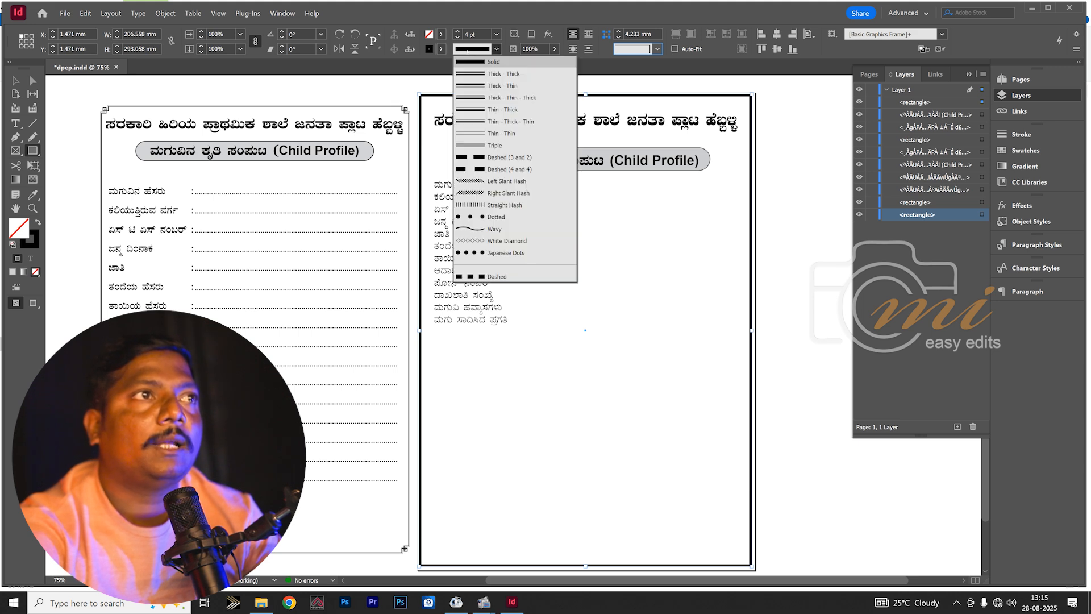
left_click(480, 109)
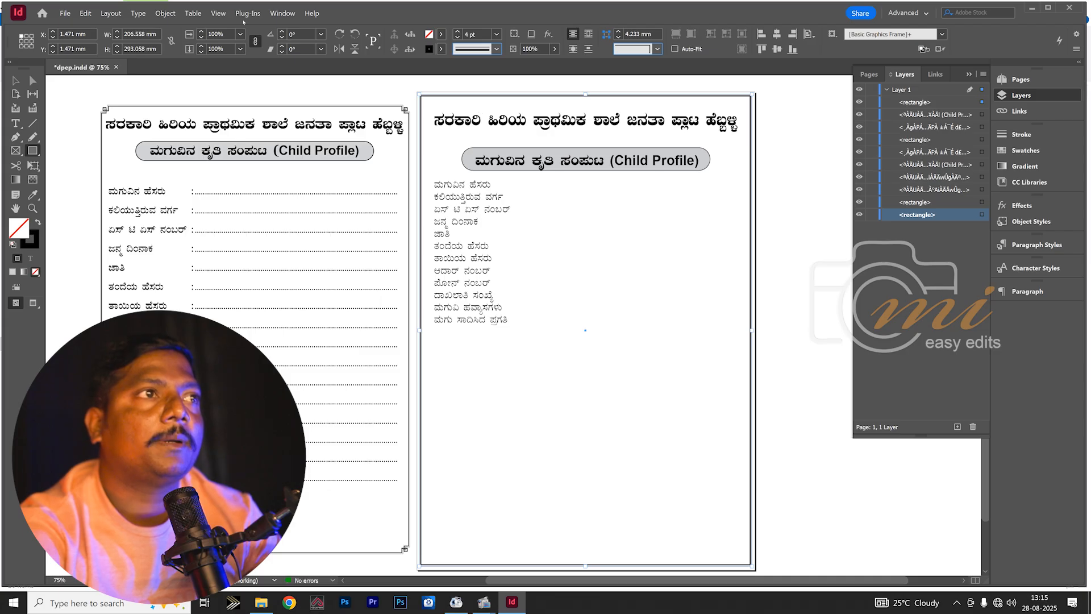
- Select the page border rectangle and give it ornamental looped-square corners like the reference form's border
key("v")
left_click(390, 91)
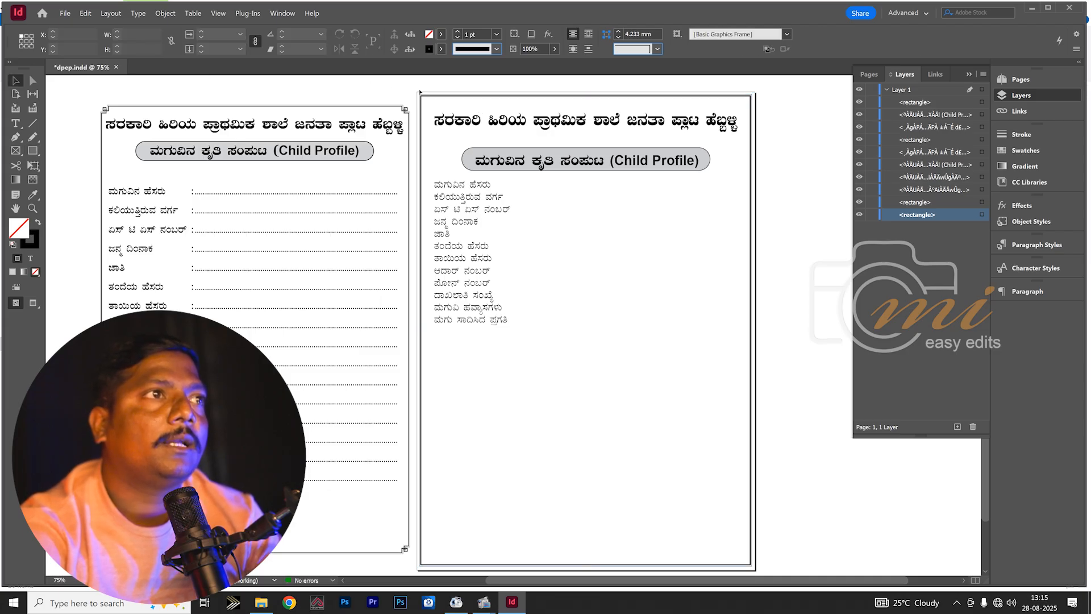
left_click_drag(433, 102, 389, 86)
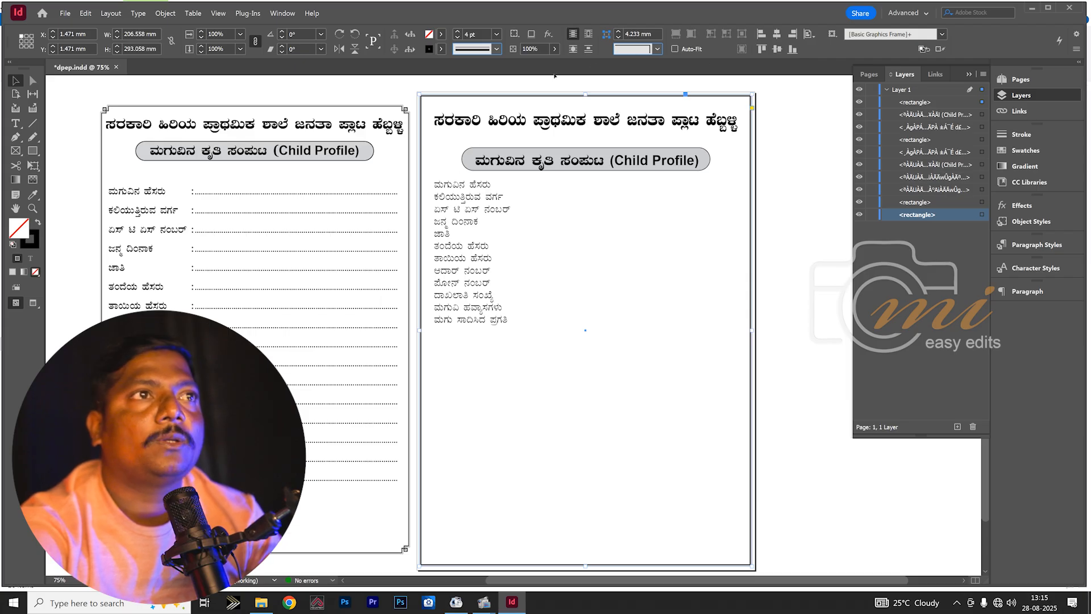
left_click(624, 52)
left_click(640, 75)
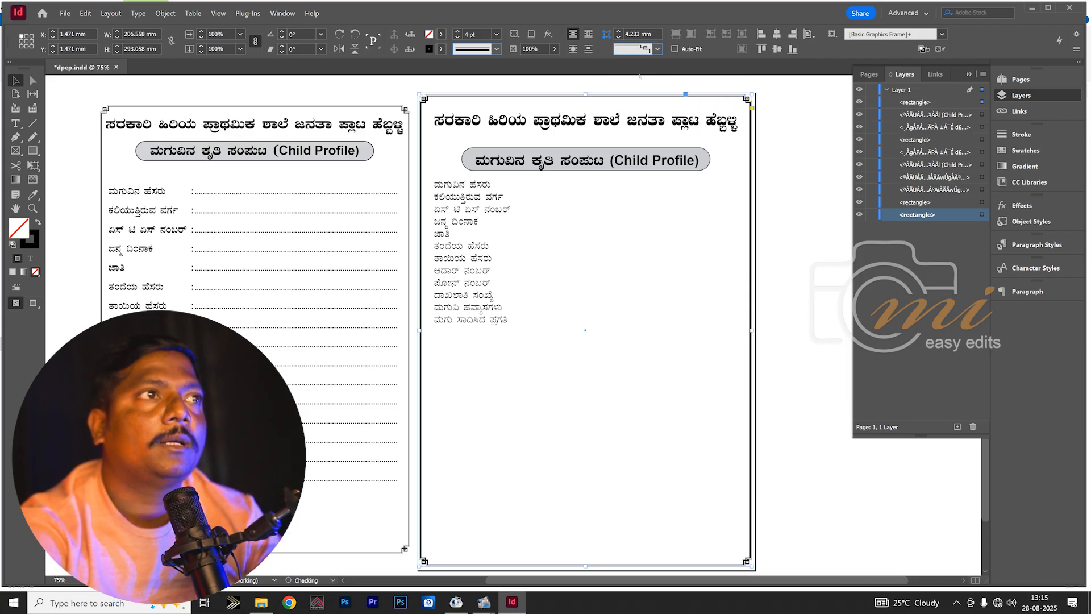
left_click(793, 162)
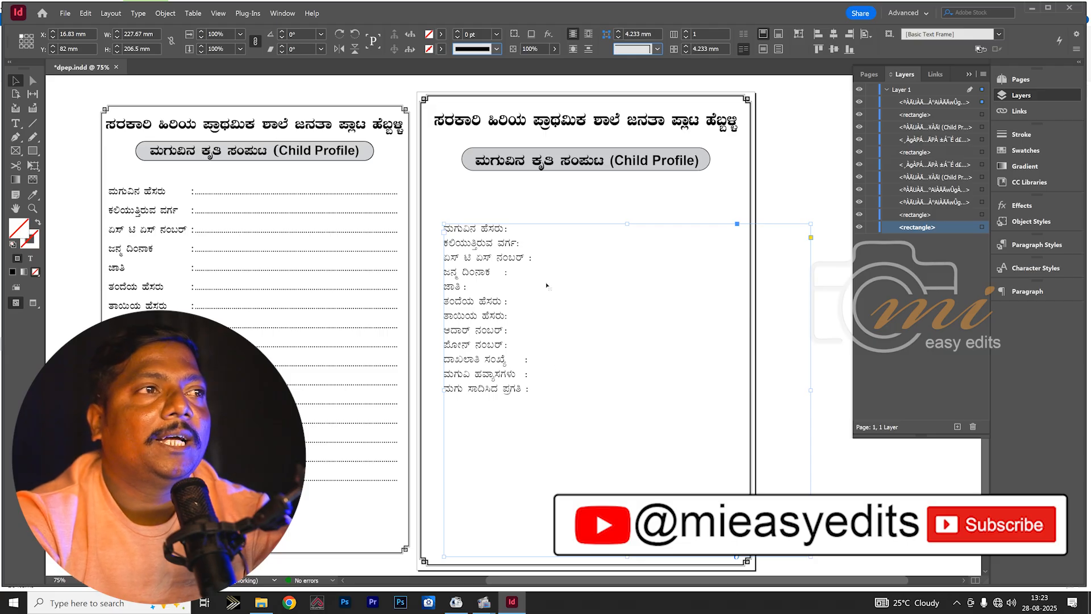
- Insert a tab before the colon in the first field line and set its left tab stop at about 56.09 mm
double_click(505, 229)
key("Tab")
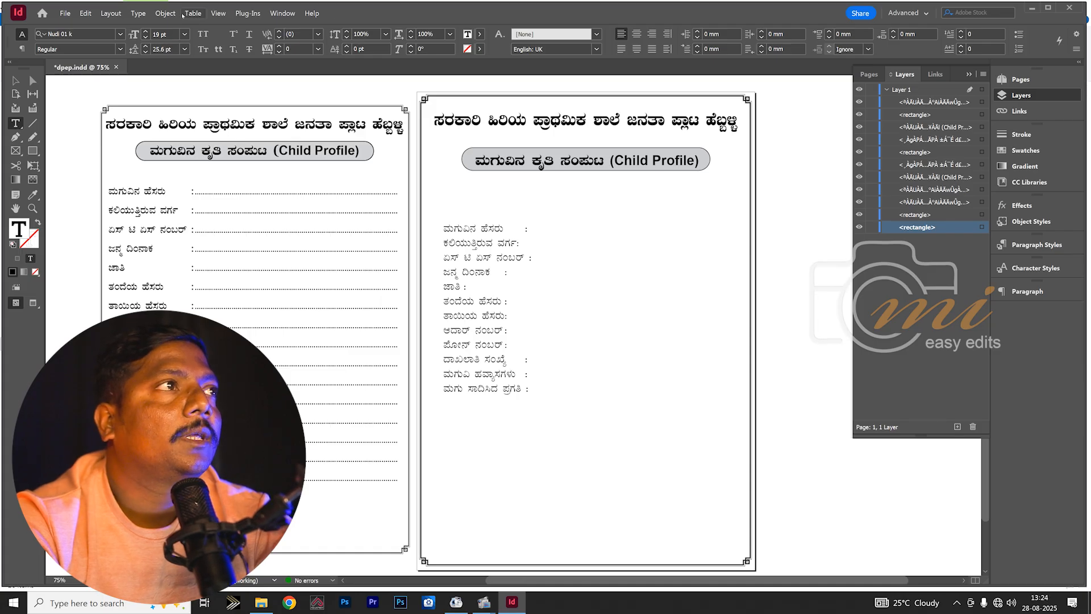
left_click(139, 13)
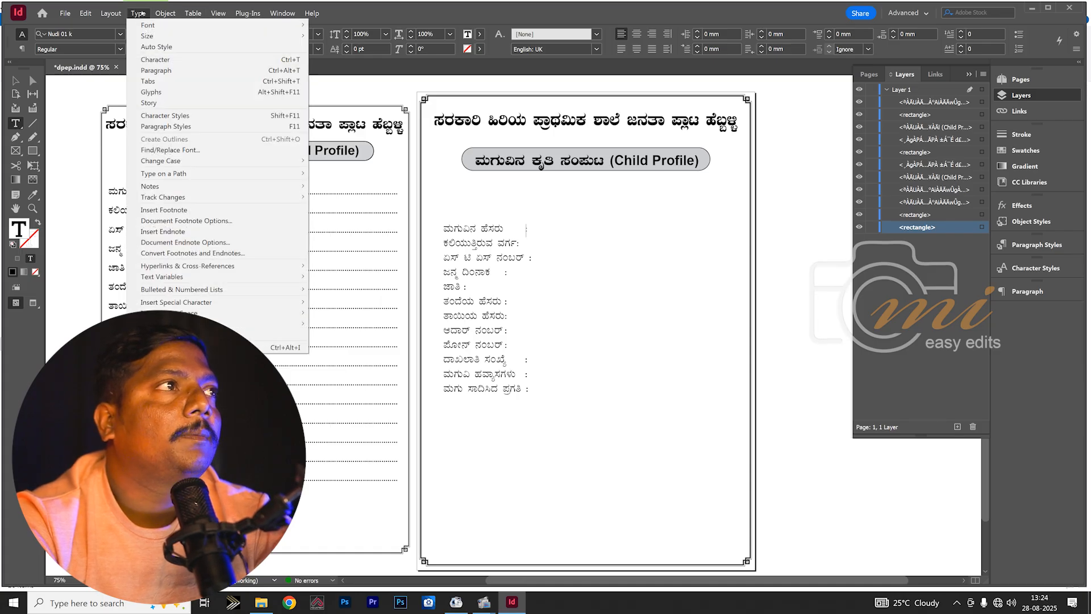
left_click(153, 81)
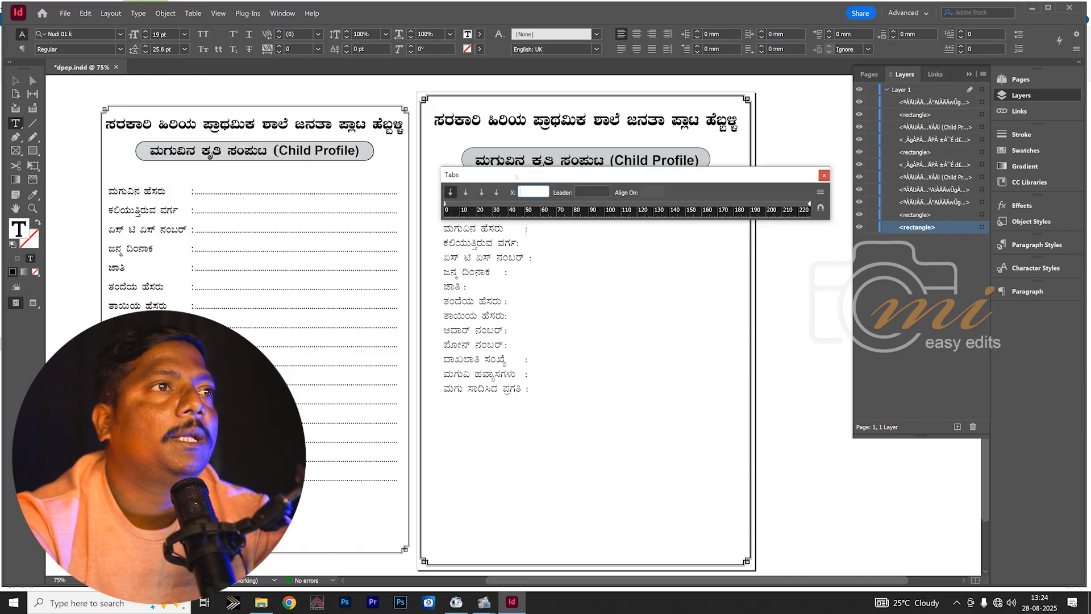
left_click_drag(517, 176, 512, 148)
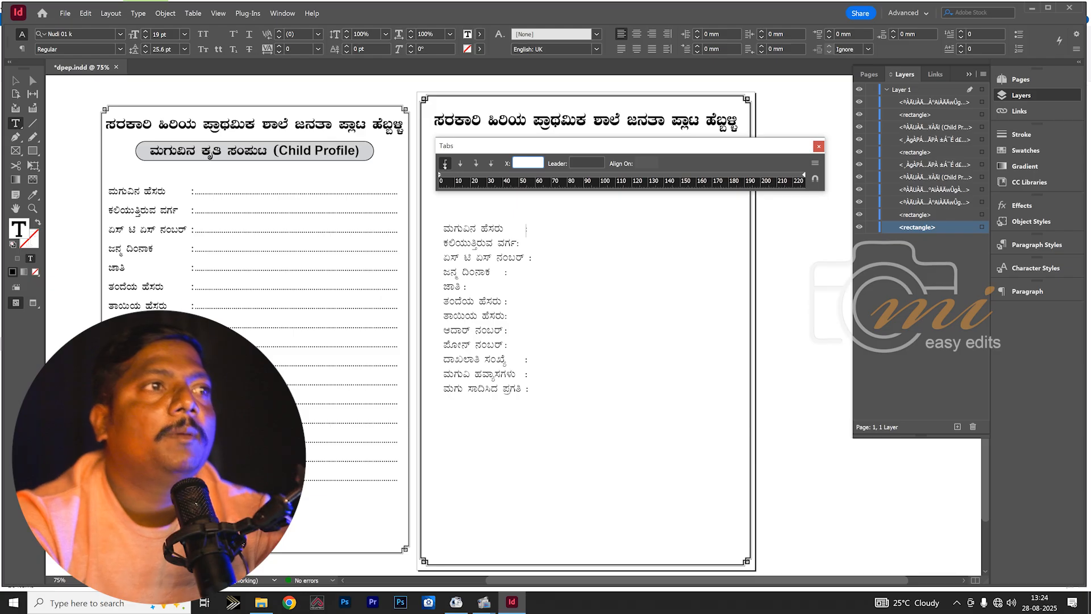
left_click(519, 176)
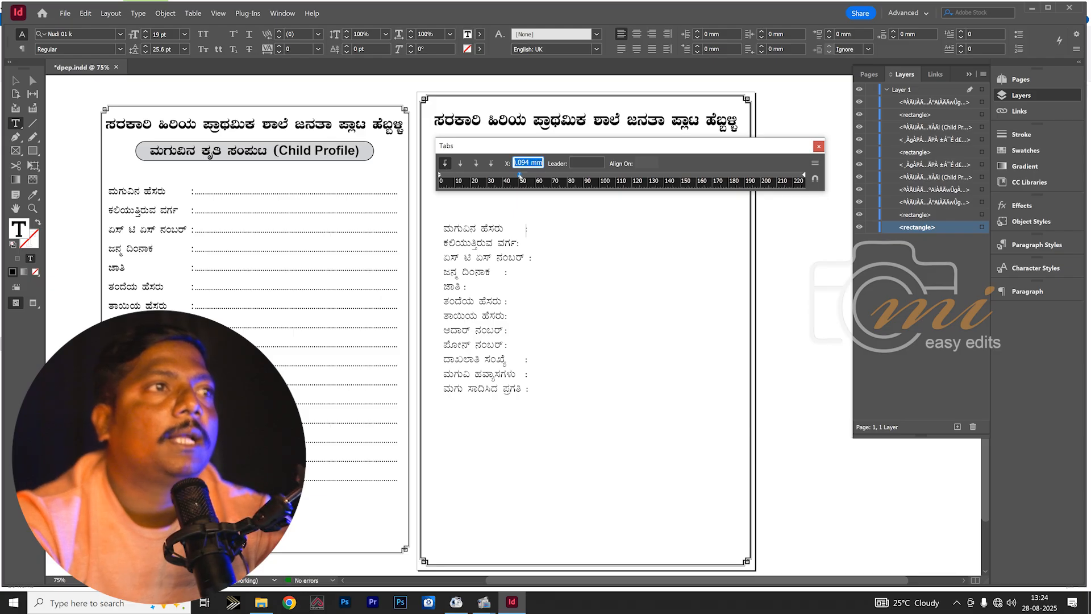
left_click_drag(519, 176, 529, 176)
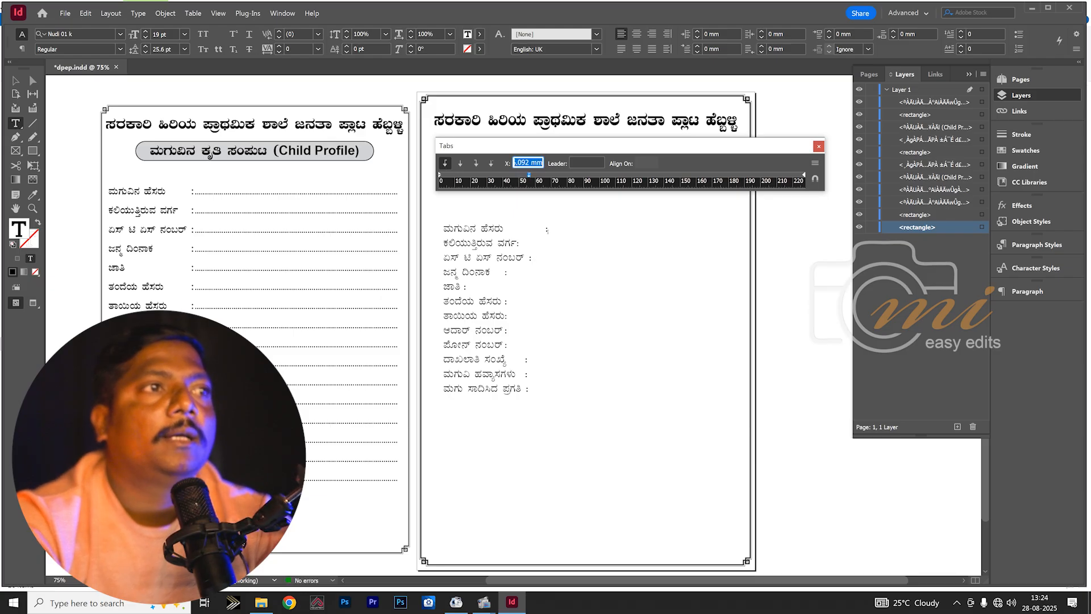
- Insert a tab before the second field's colon and set a left tab stop at about 61.38 mm for the whole field list
left_click(517, 244)
key("Tab")
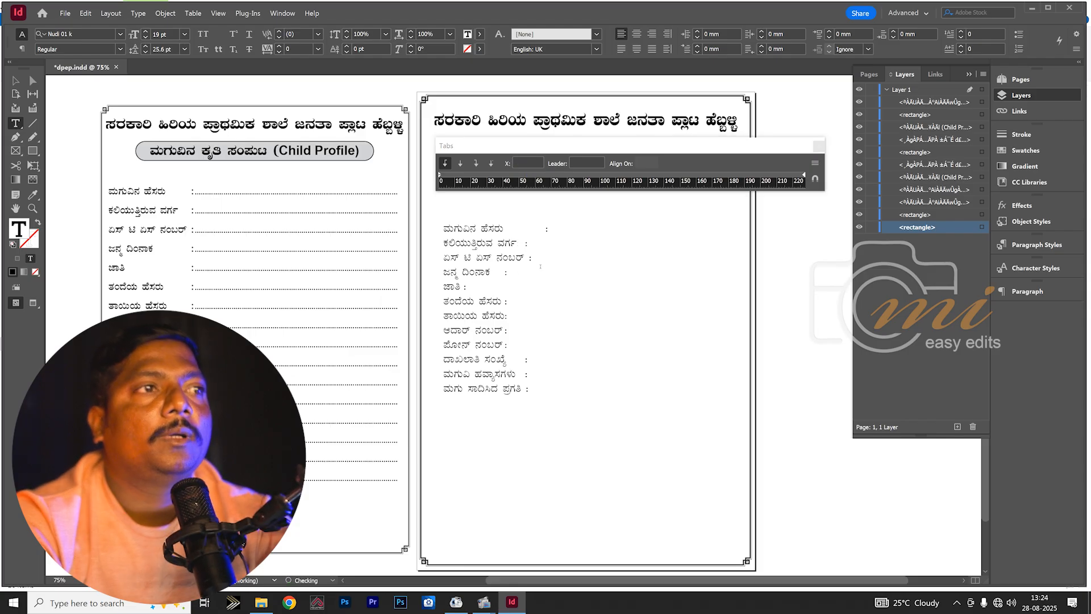
key("ctrl+a")
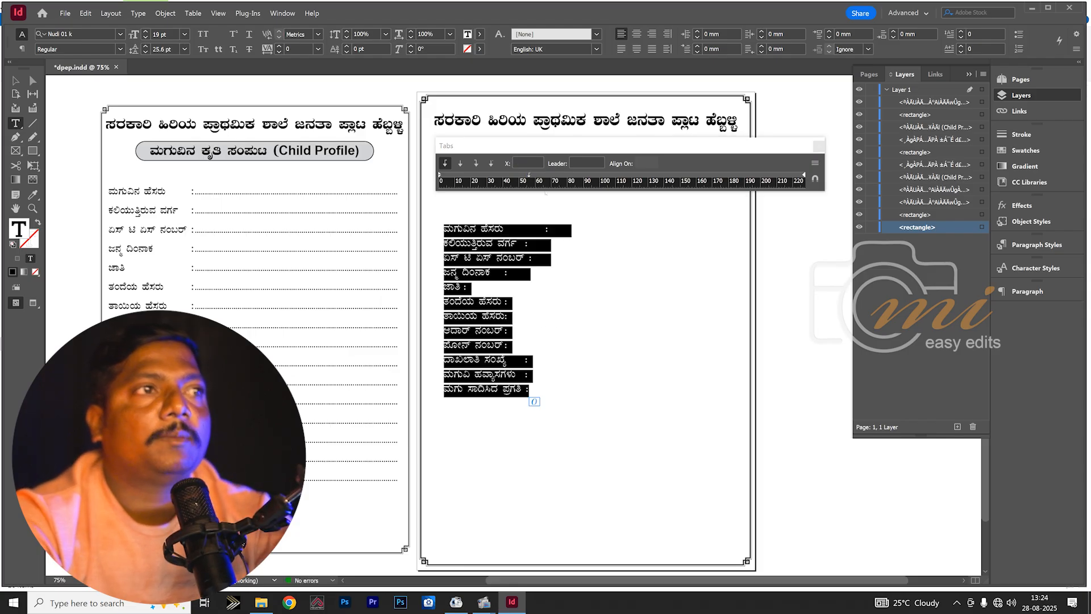
left_click(530, 174)
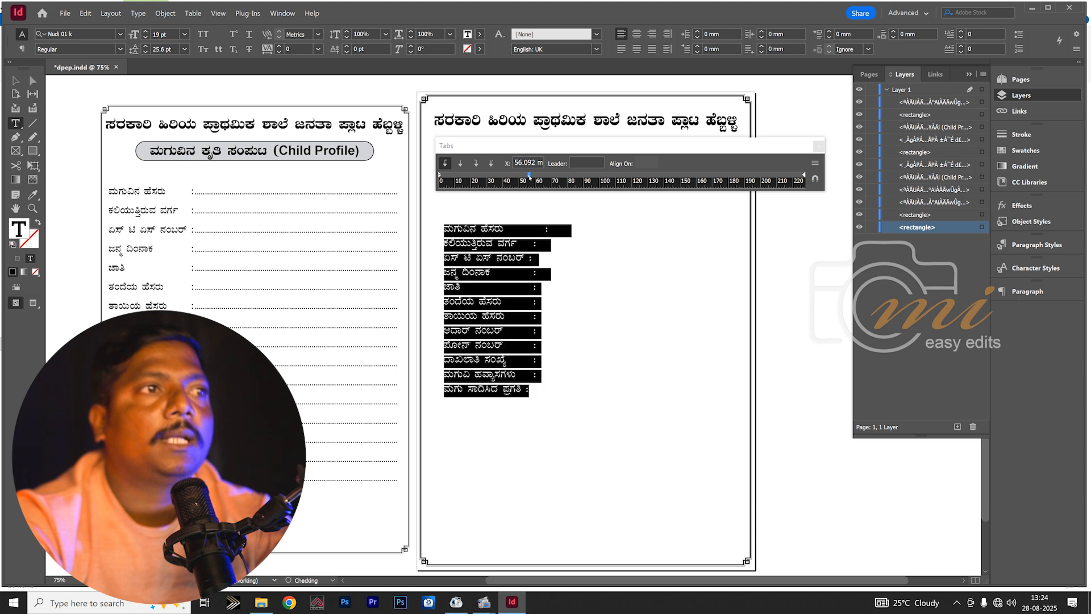
left_click_drag(530, 176, 537, 175)
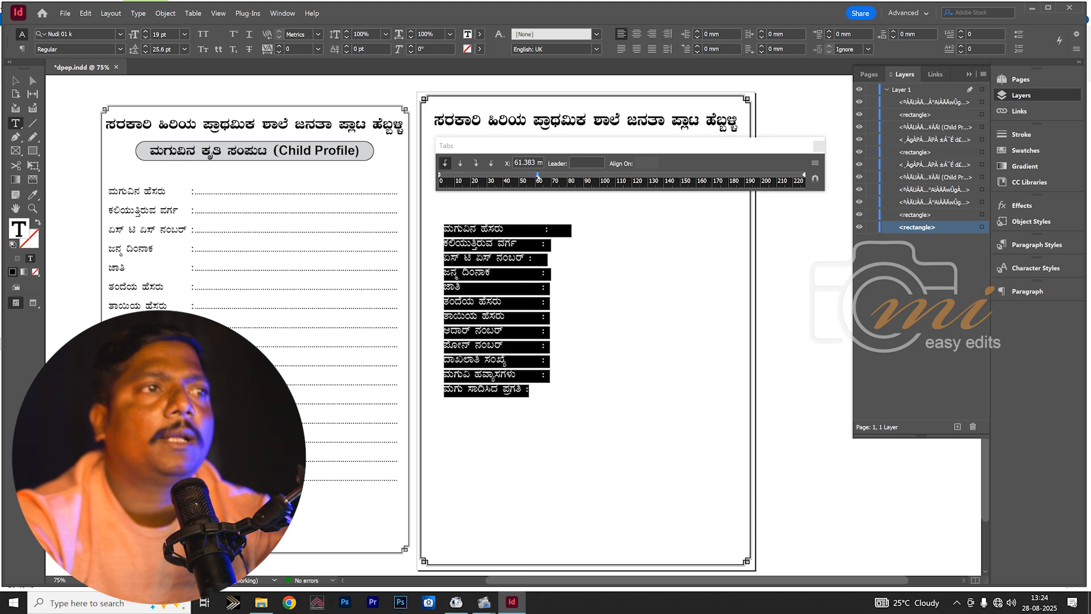
- Put tabs before the colons of the third and last fields and remove the surplus spacing before the first field's colon
left_click(544, 258)
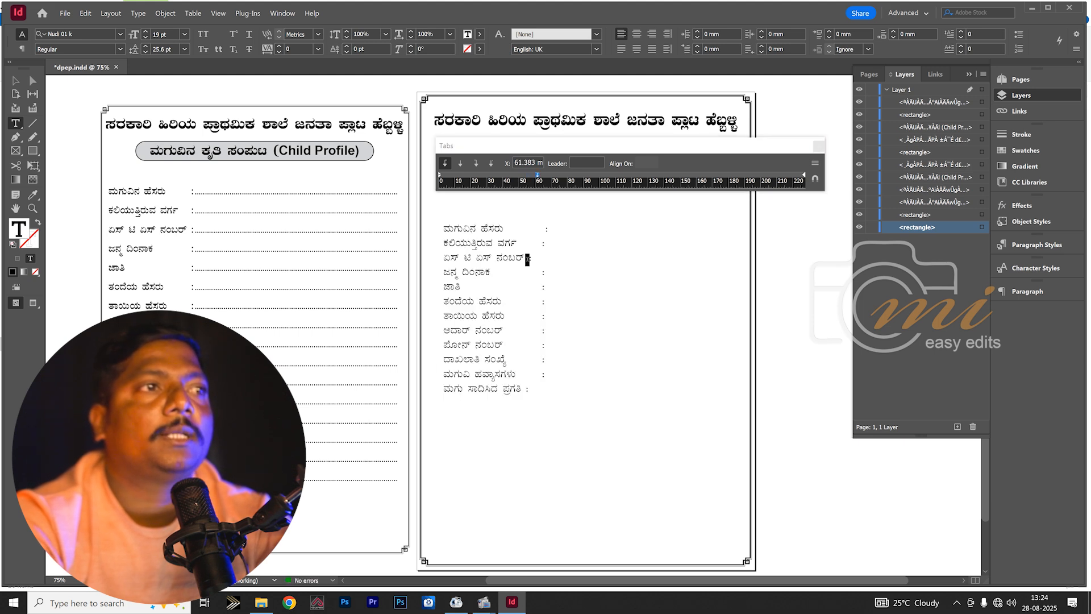
left_click(525, 390)
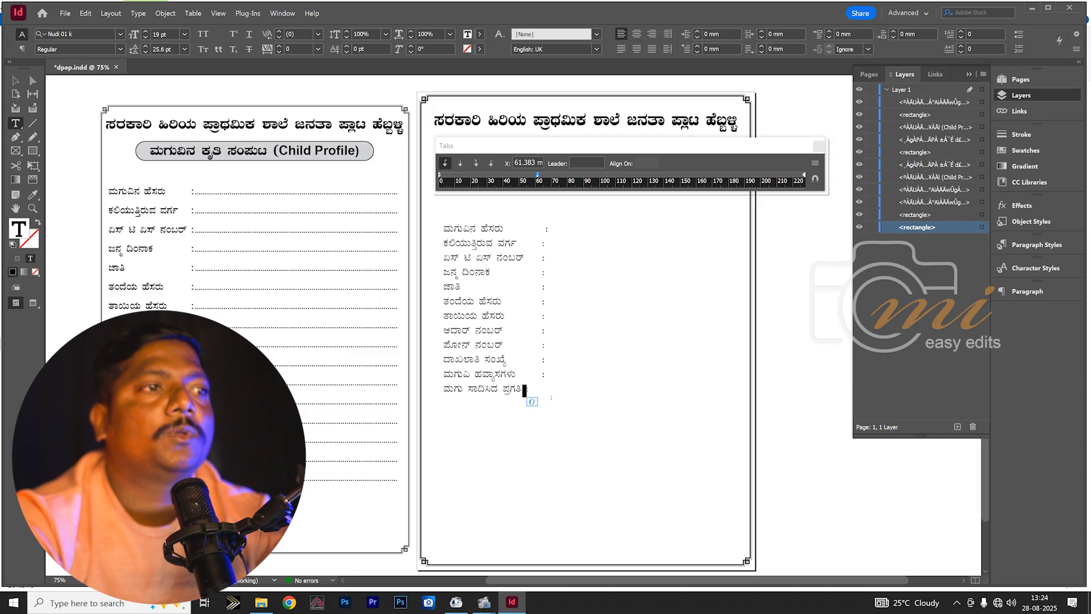
key("Tab")
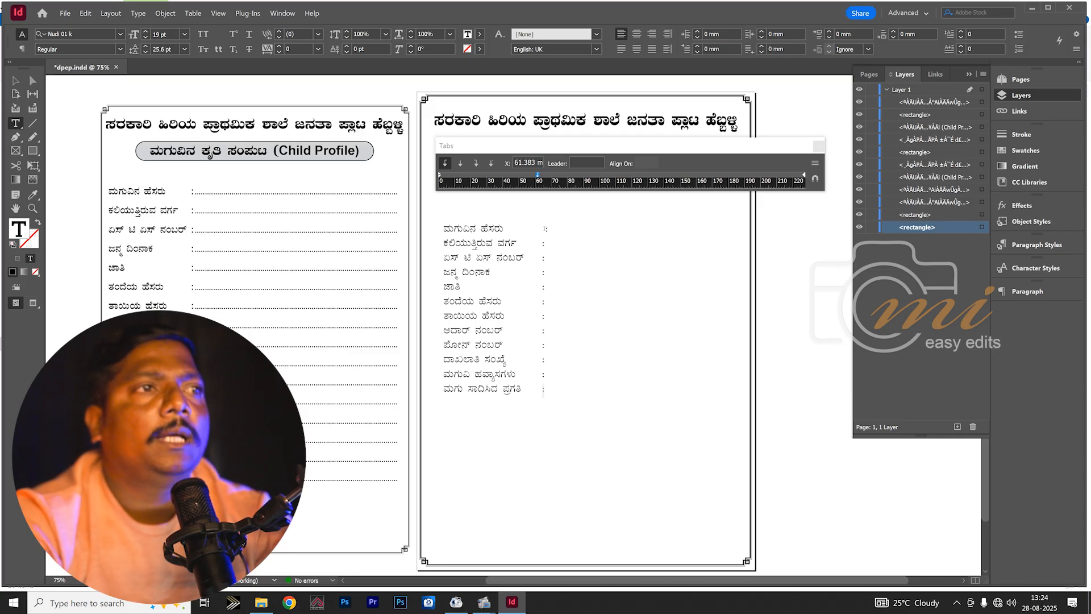
left_click(534, 228)
key("Delete")
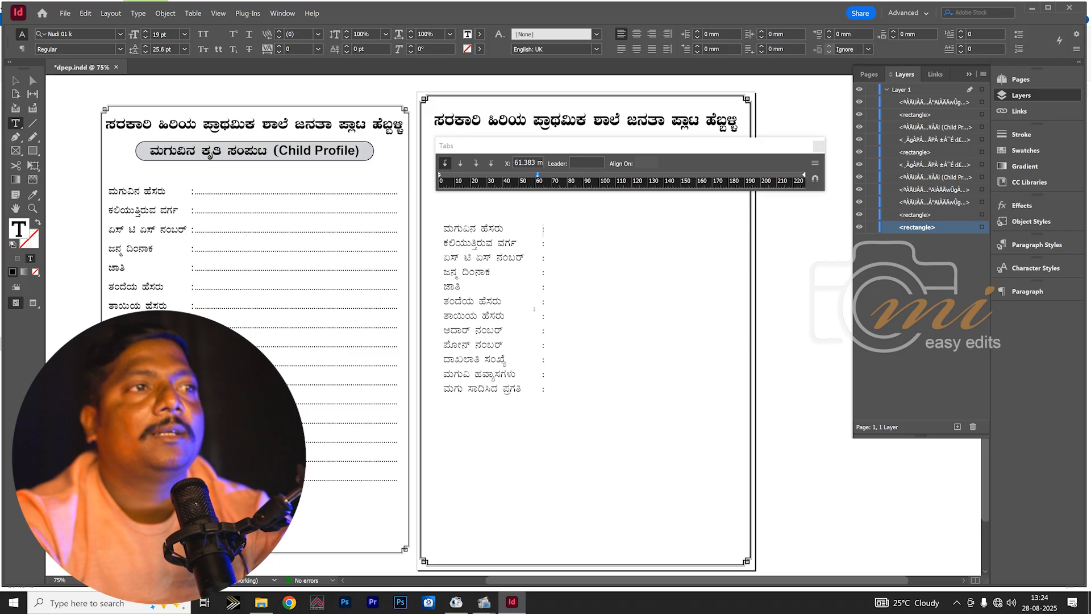
- Add a tab after the first field's colon, and right-align the whole list's tab stops, with a second one at about 171.8 mm
left_click(547, 230)
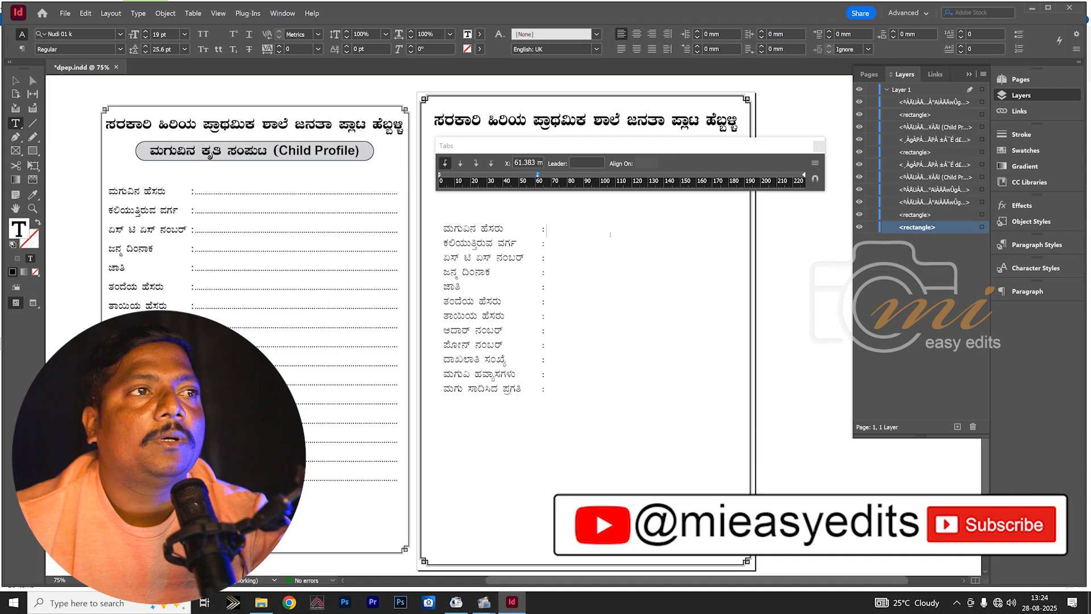
key("Tab")
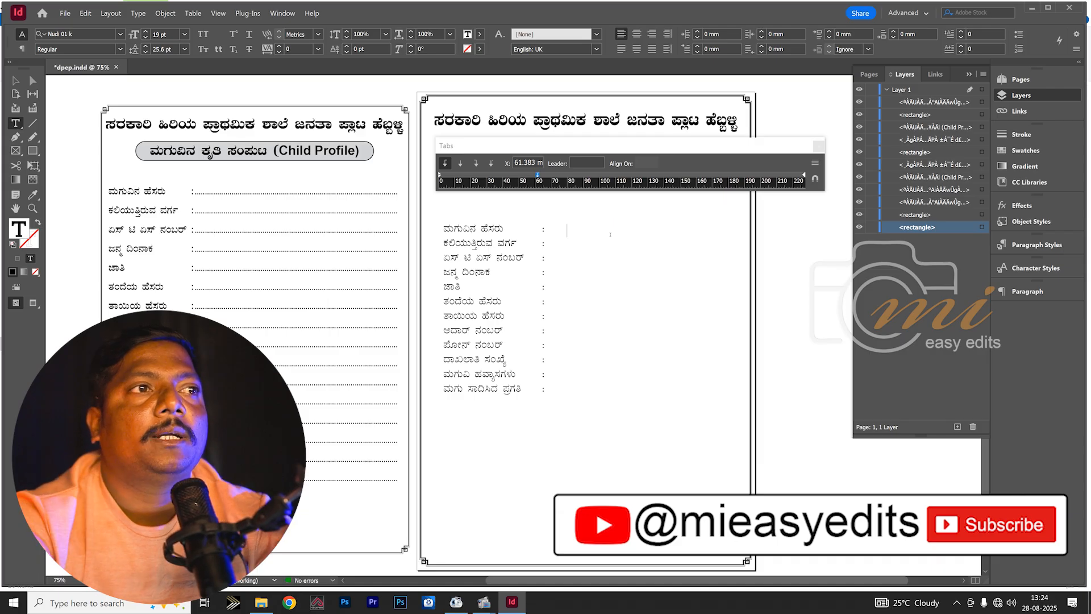
key("ctrl+a")
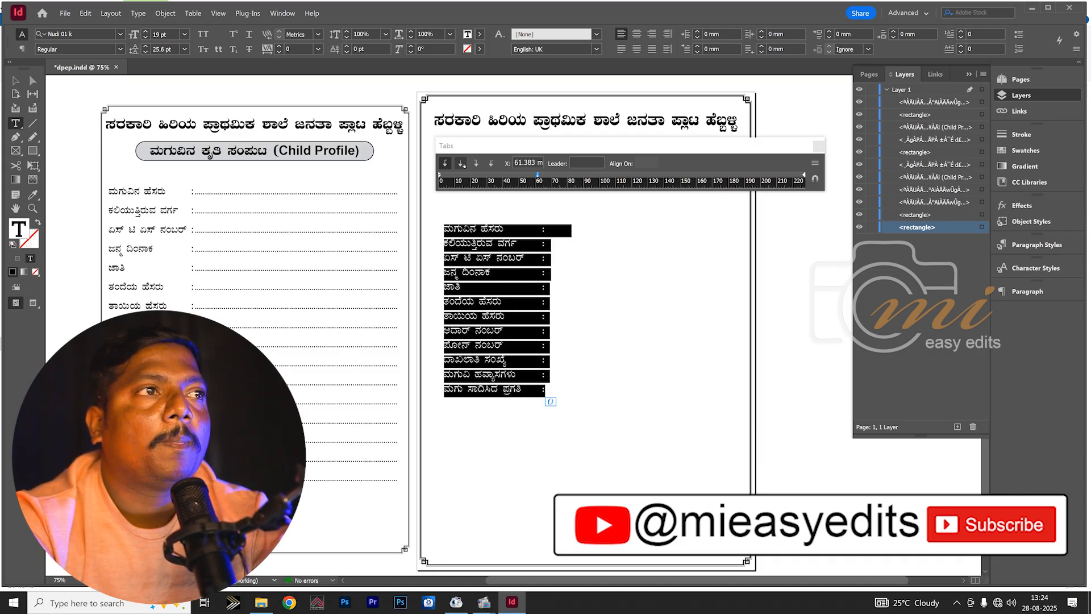
left_click(476, 163)
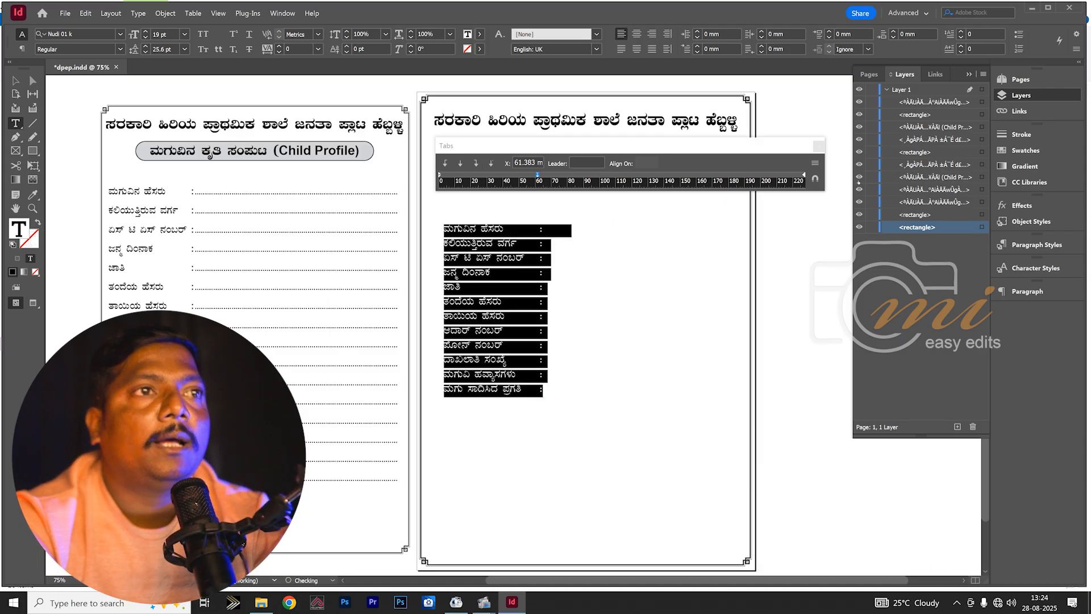
left_click(765, 178)
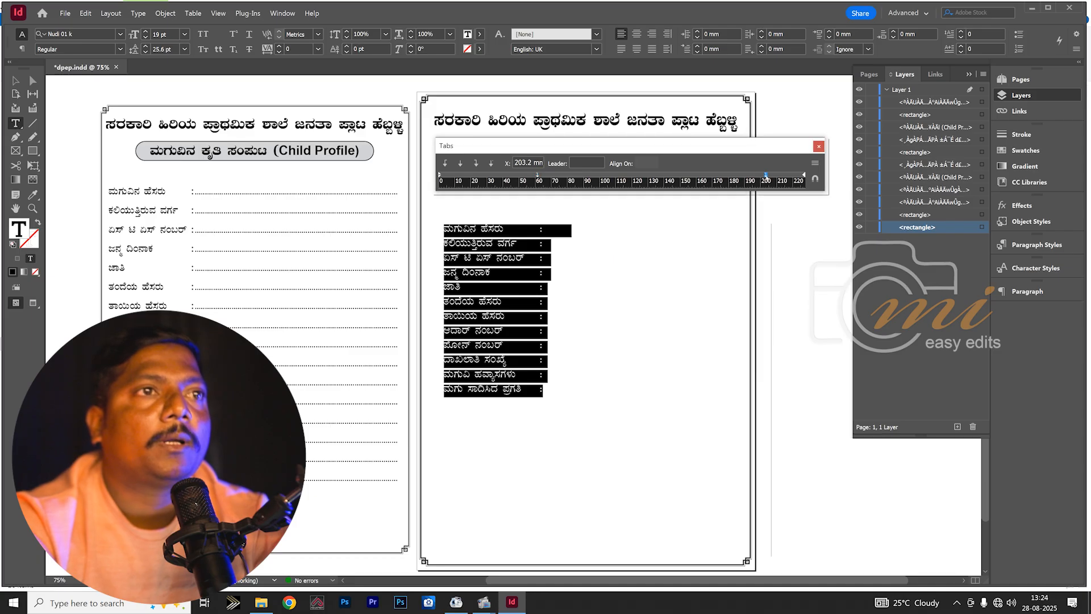
left_click_drag(766, 175, 716, 176)
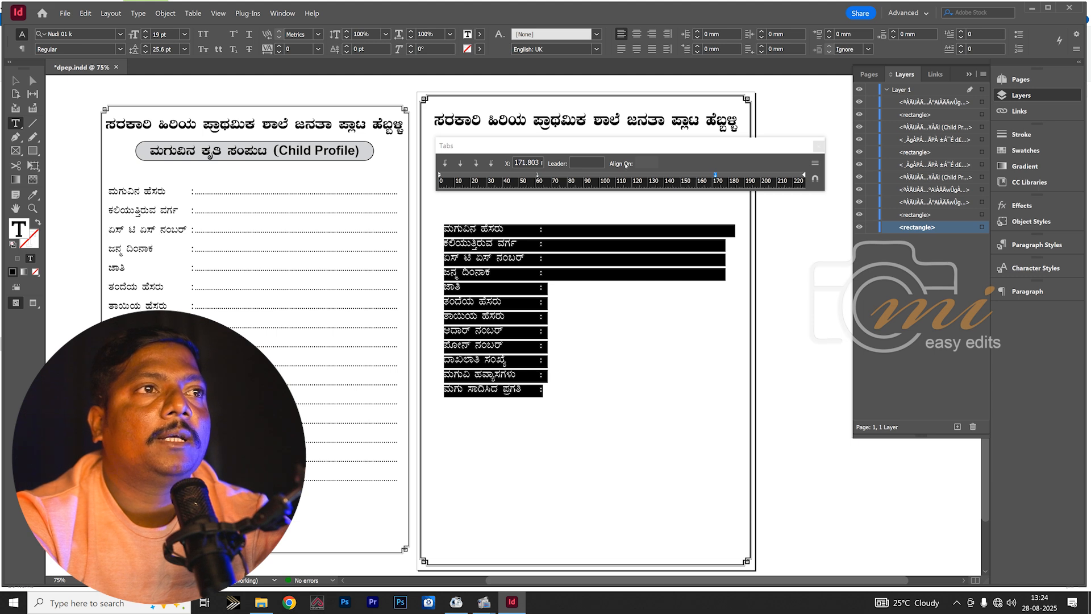
- Set a period as the leader of the 171.8 mm tab stop to produce dotted answer lines
left_click(649, 163)
left_click(592, 163)
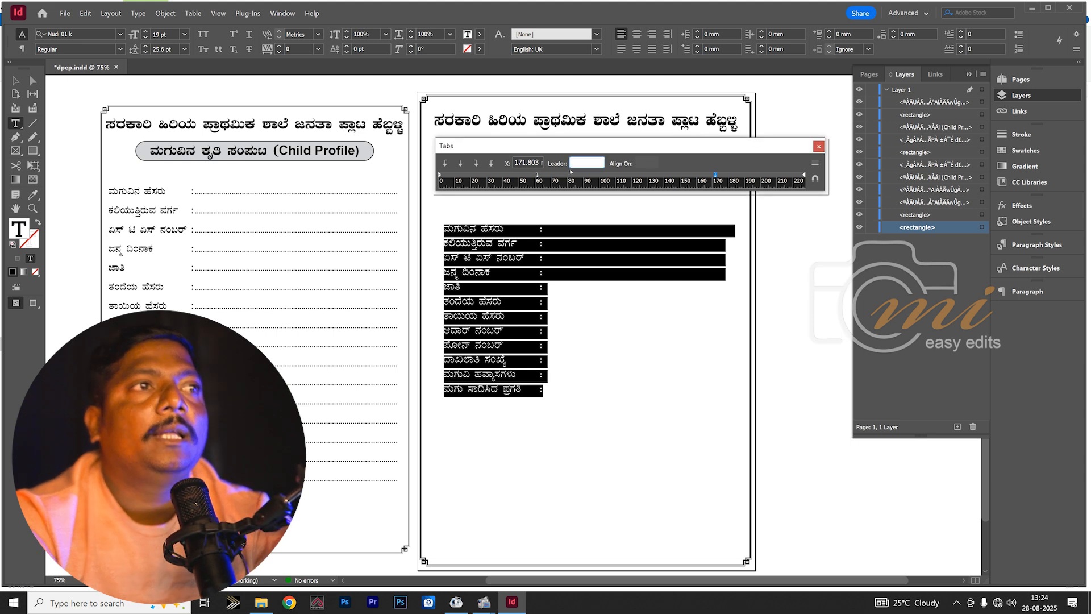
type("..")
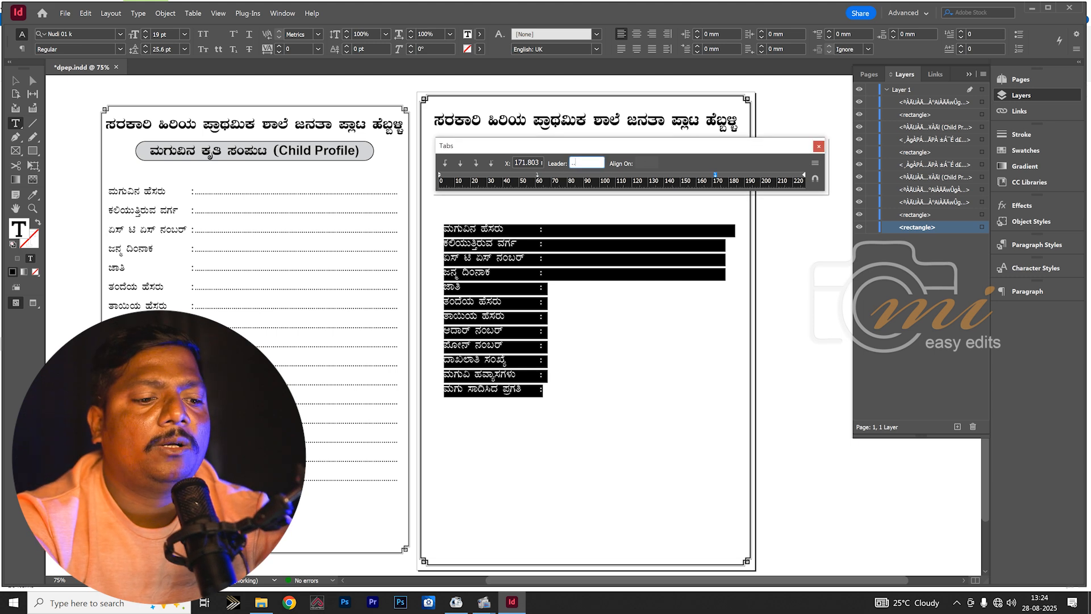
key("Return")
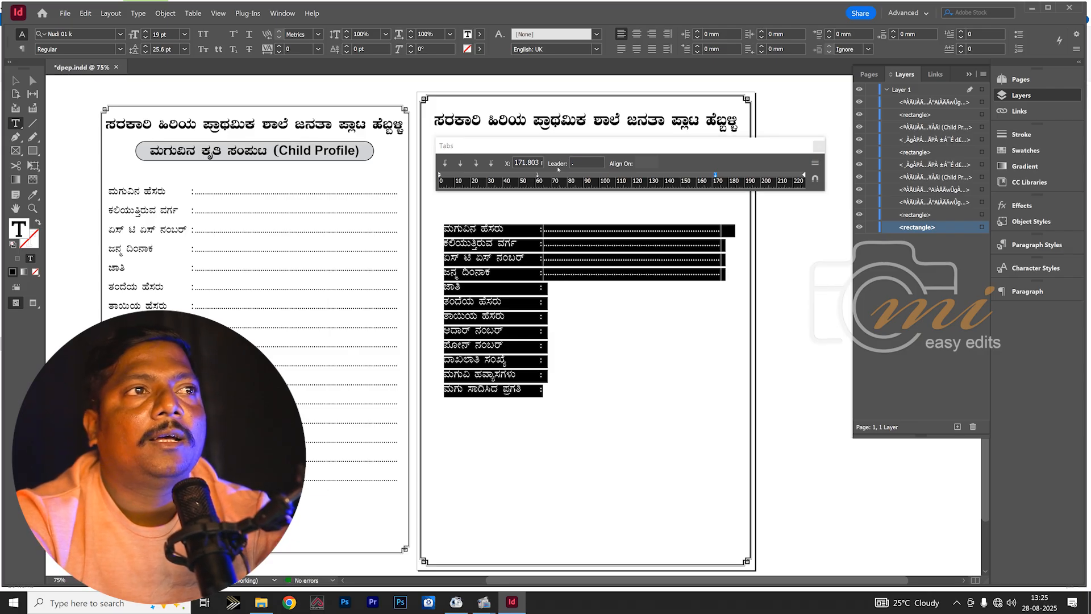
- Add a dotted answer line after the colon of each remaining field, from ಜಾತಿ down to ಮಗು ಸಾದಿಸಿದ ಪ್ರಗತಿ
left_click(571, 291)
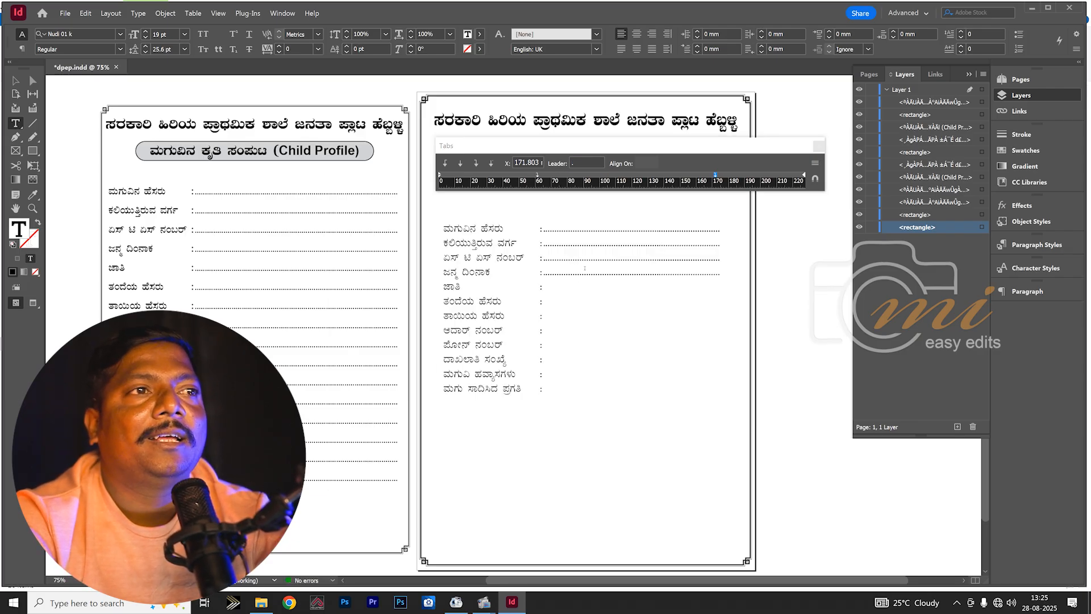
key("Tab")
left_click(565, 305)
key("Tab")
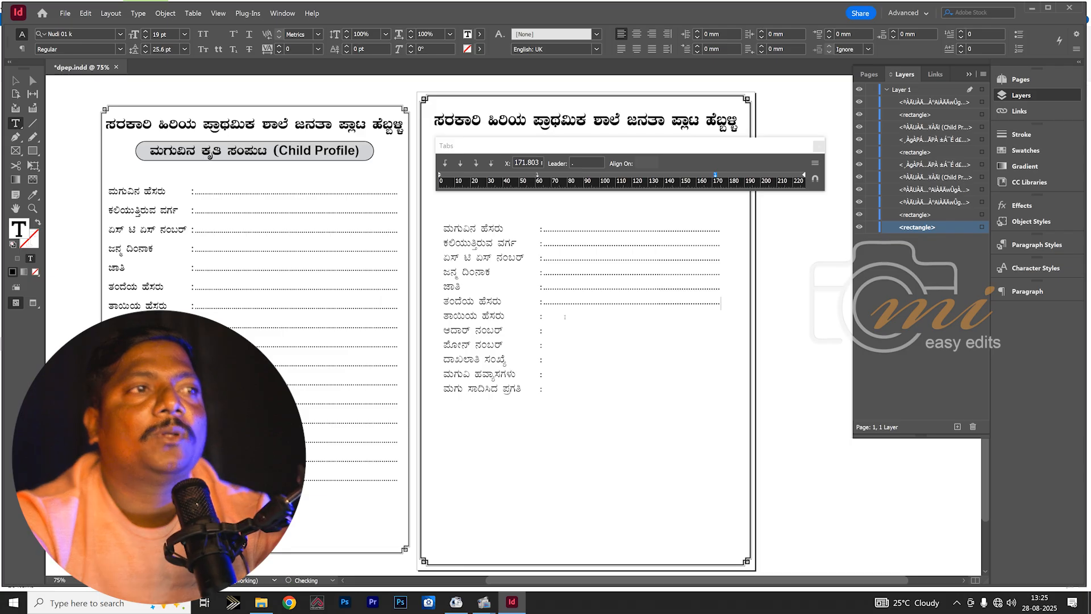
left_click(564, 317)
key("Tab")
left_click(557, 331)
key("Tab")
left_click(560, 346)
key("Tab")
left_click(555, 359)
key("Tab")
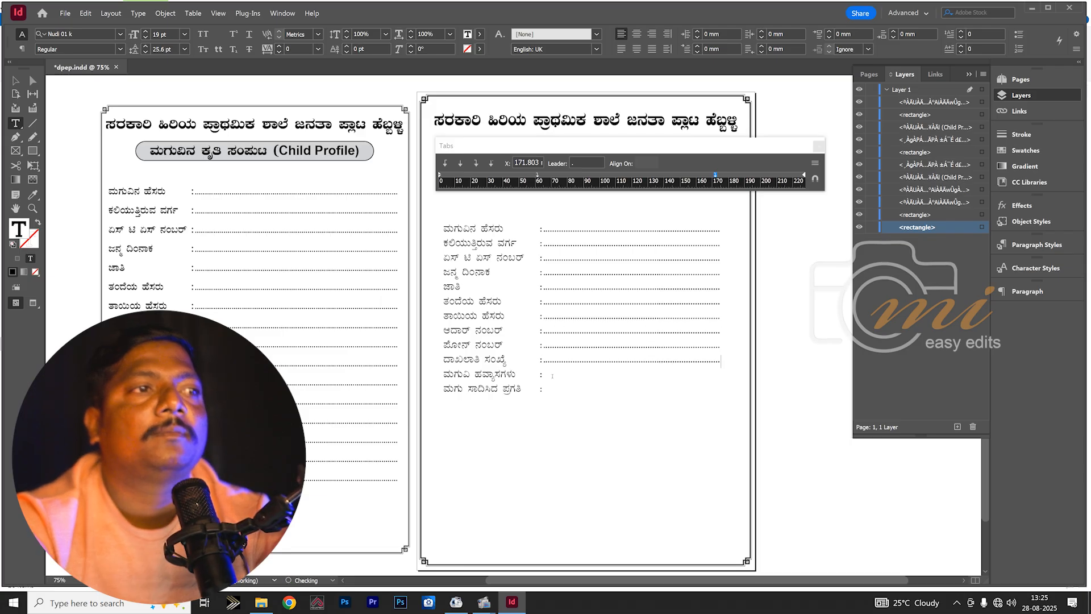
left_click(552, 374)
key("Tab")
left_click(549, 389)
key("Tab")
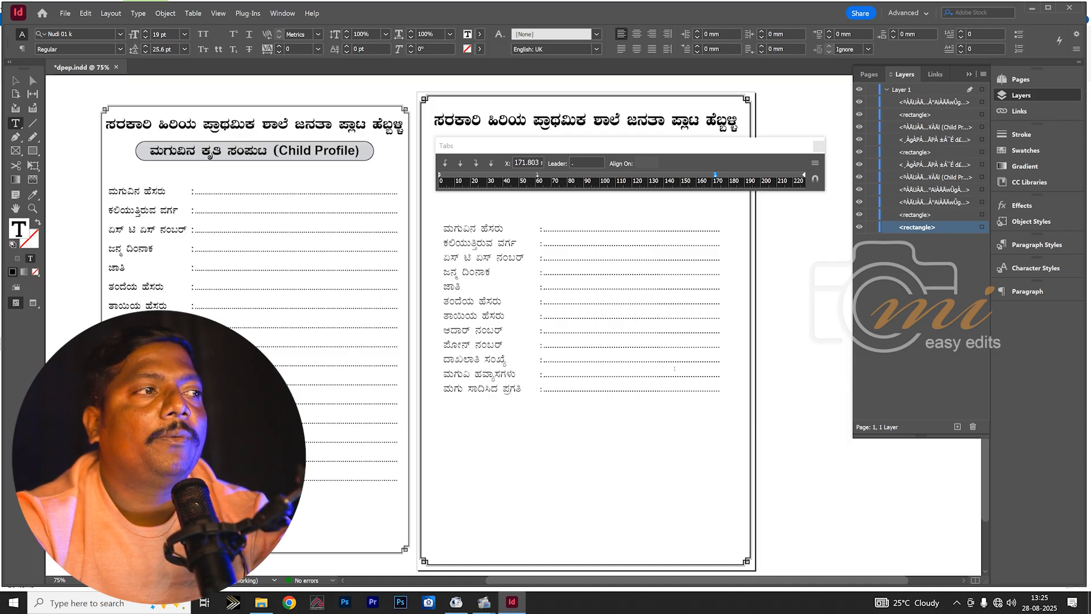
- Add three extra dotted answer lines below the ಮಗುವಿ ಹವ್ಯಾಸಗಳು field
left_click(721, 376)
key("Return")
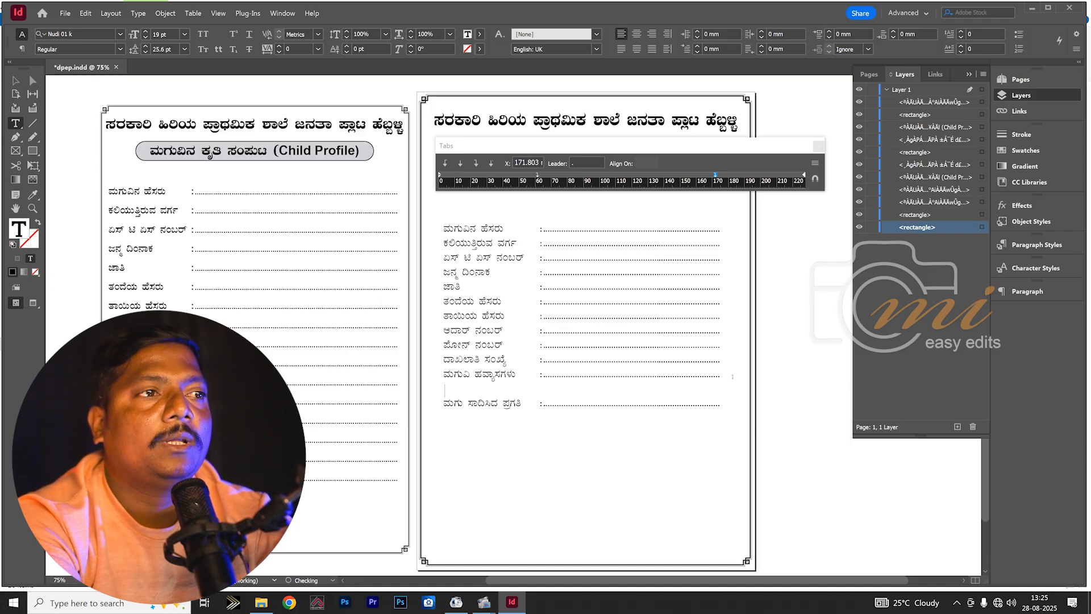
key("Tab")
key("Return")
key("Tab")
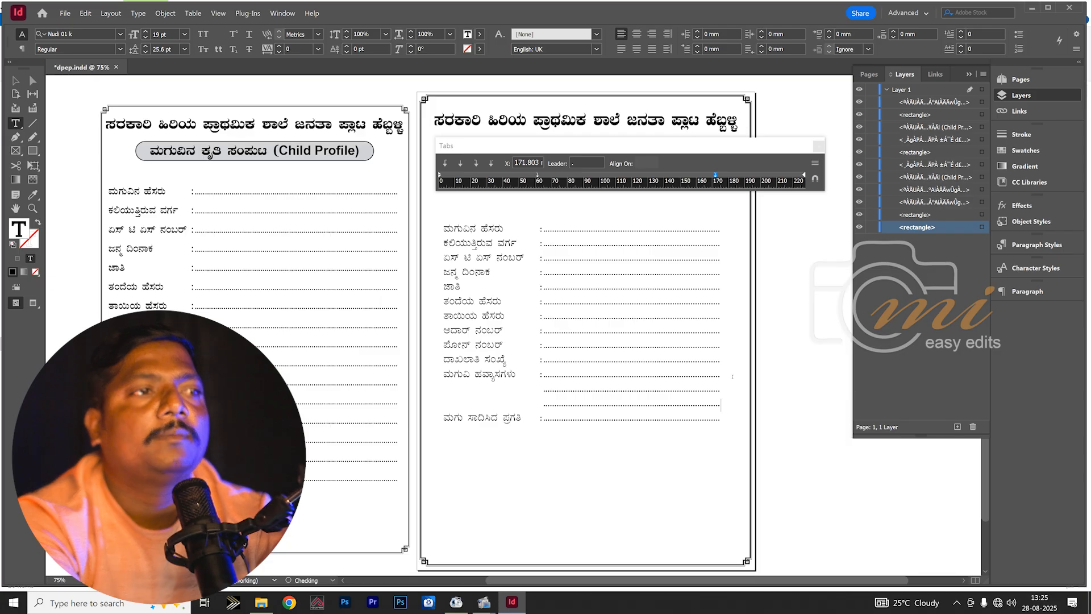
key("Return")
key("Tab")
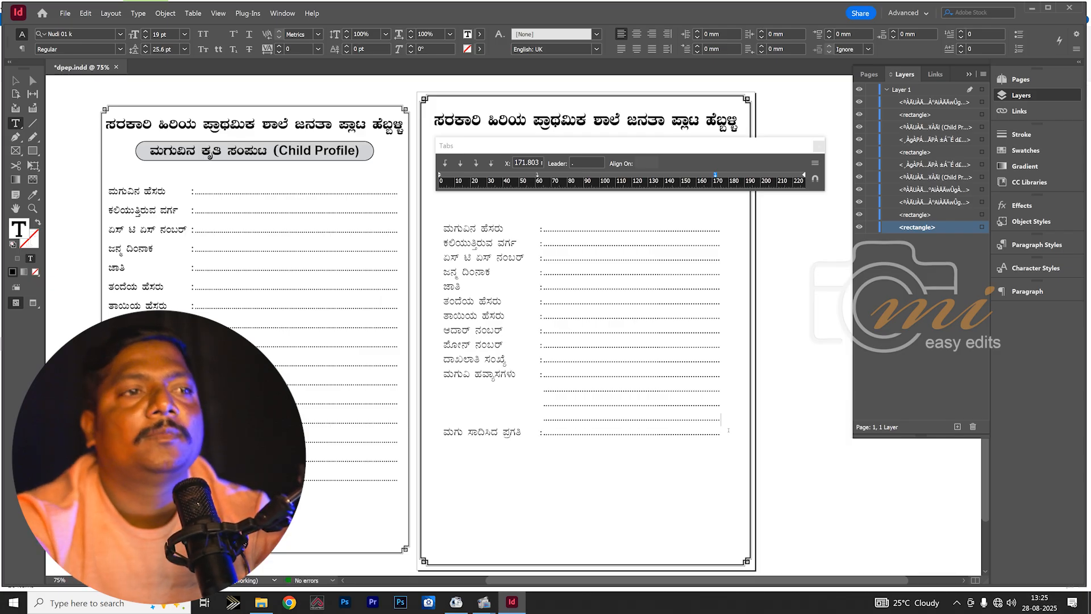
- Add three extra dotted answer lines below the last field, ಮಗು ಸಾದಿಸಿದ ಪ್ರಗತಿ
left_click(725, 438)
key("Return")
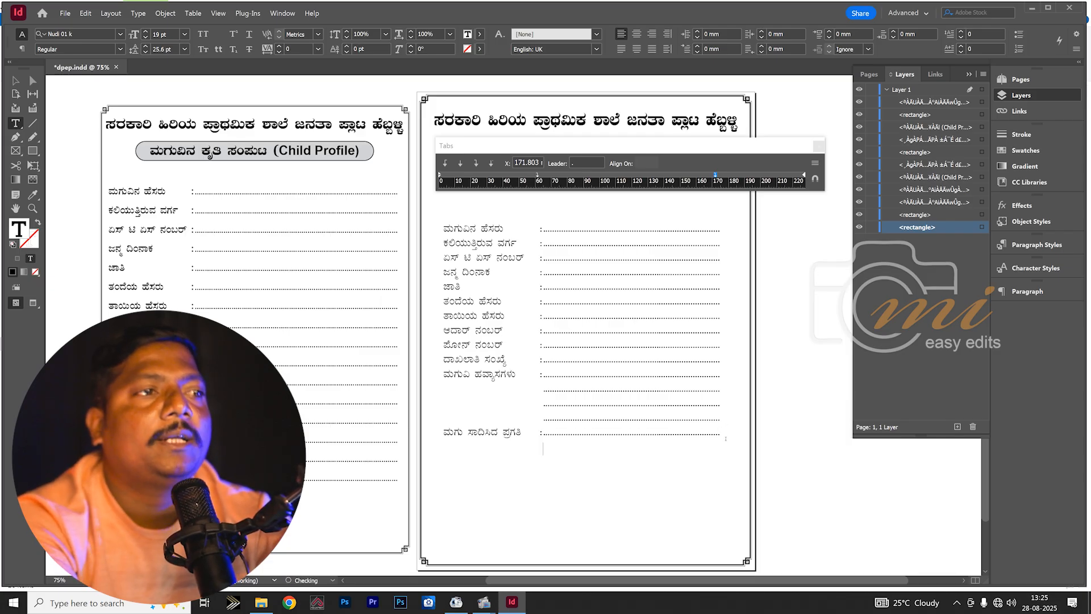
key("Tab")
key("Tab")
key("Return")
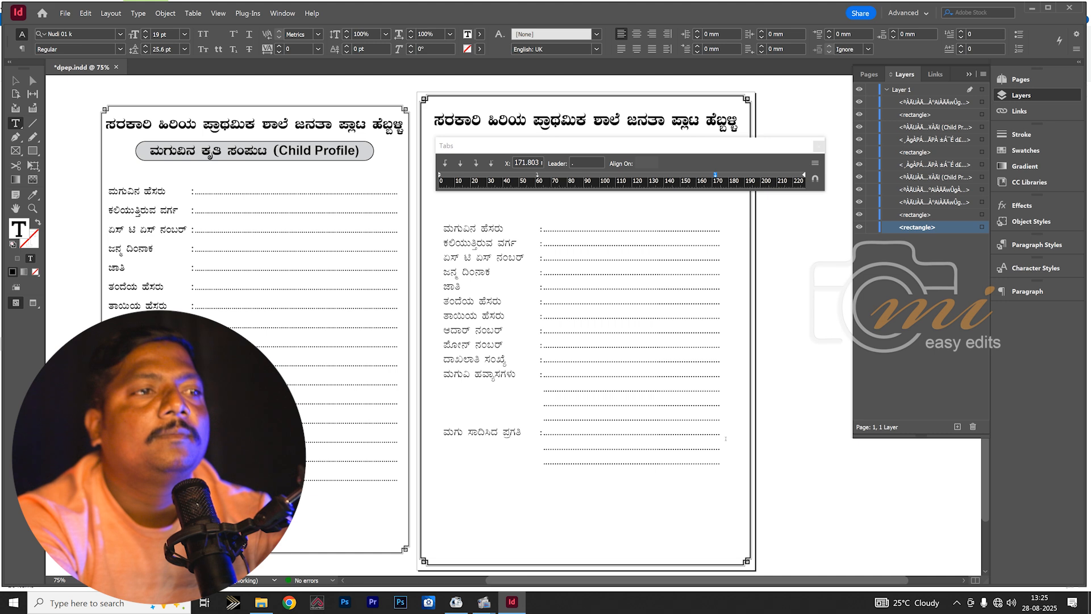
key("Tab")
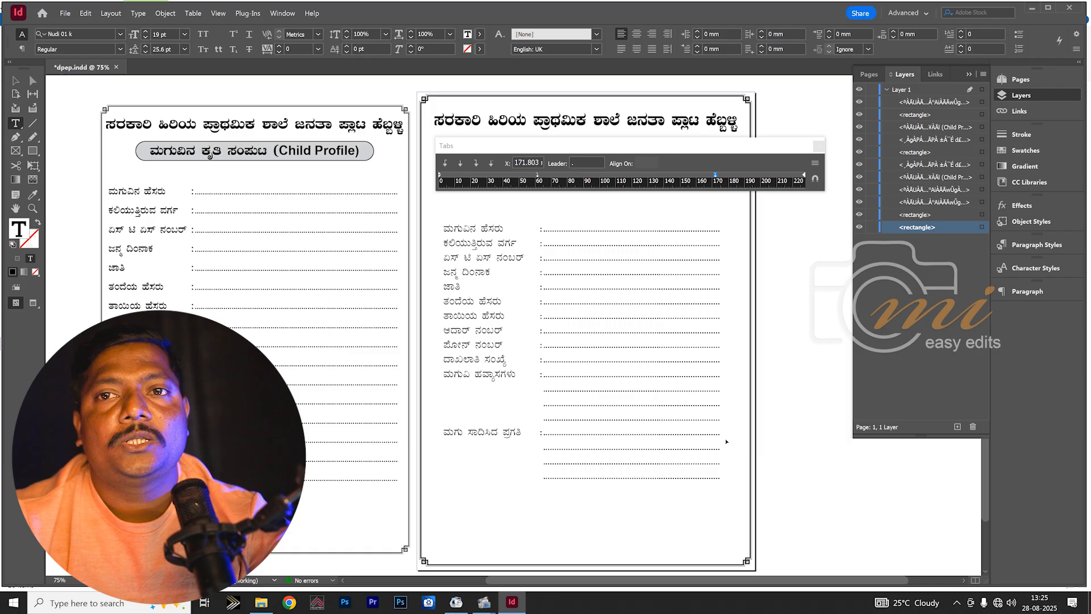
- Increase the leading of the entire field list to 31.6 pt and finish editing the text
key("ctrl+a")
key("alt+Down")
key("alt+Down")
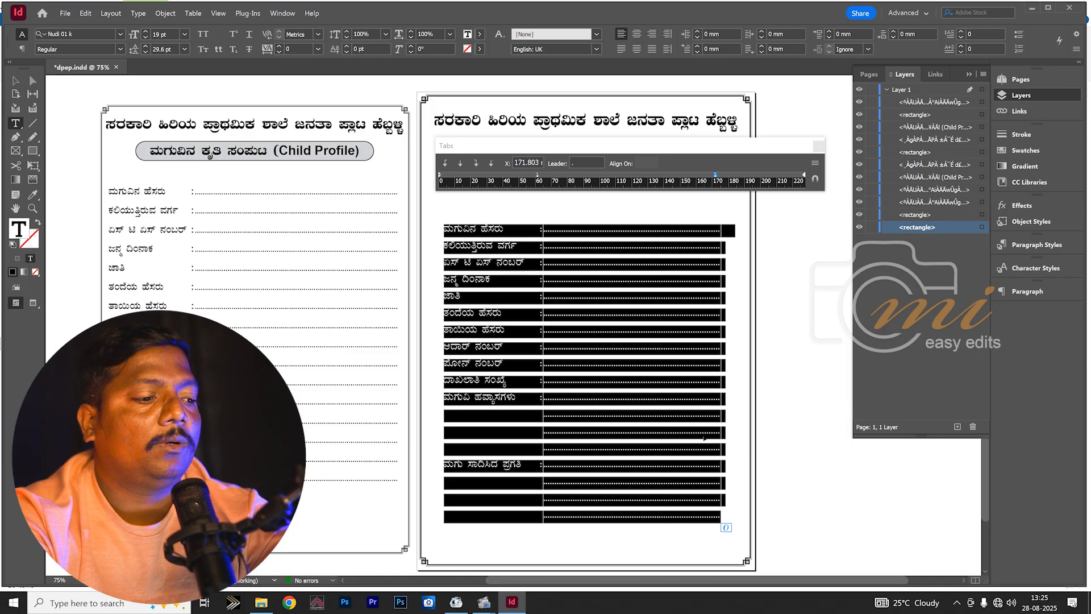
key("alt+Up")
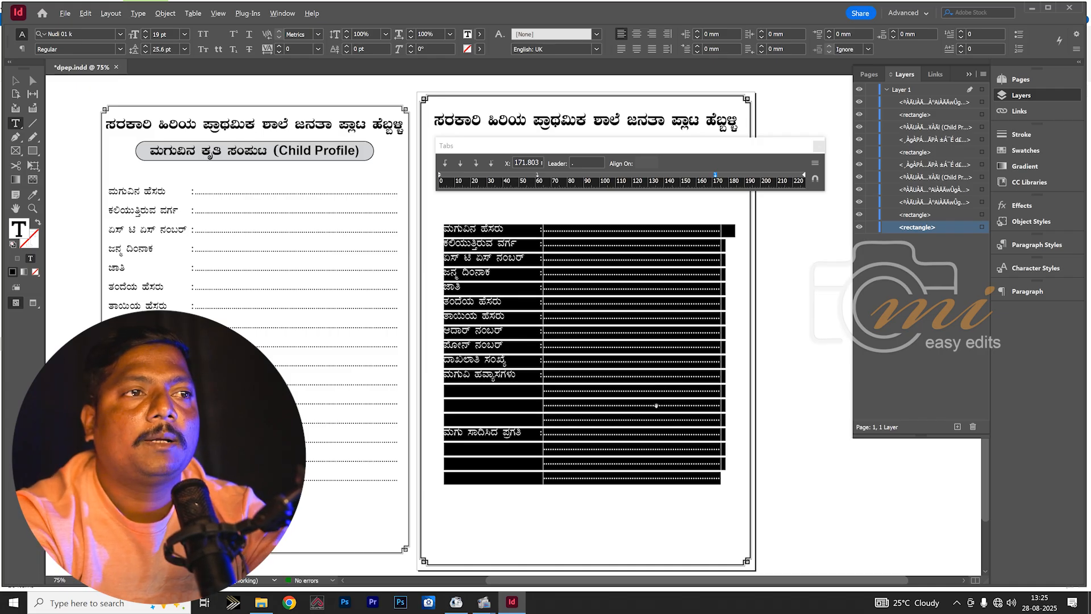
key("alt+Down")
key("alt+Down")
key("alt+Down")
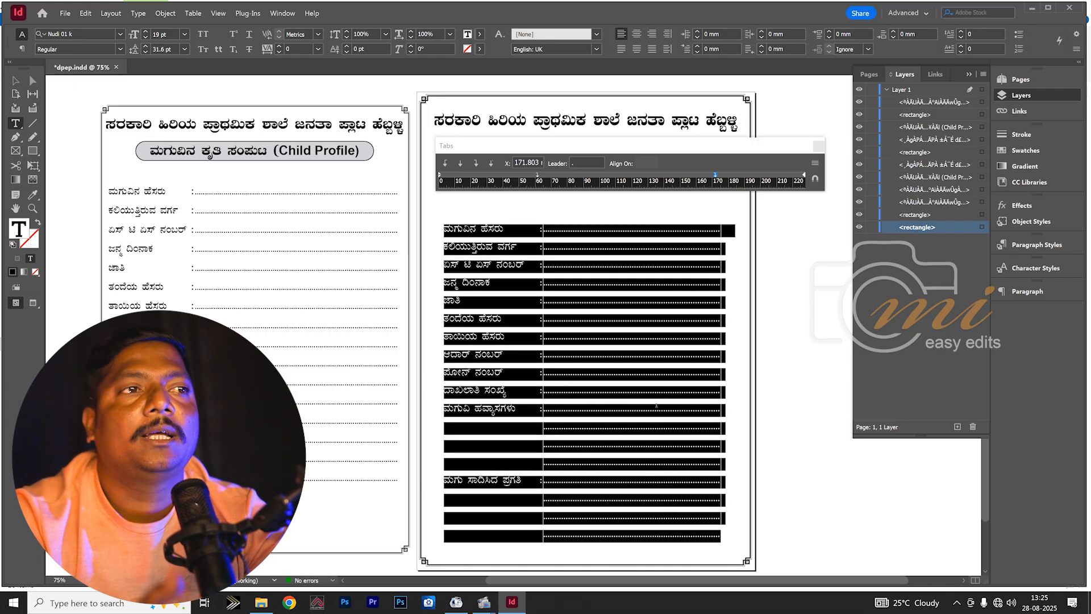
key("Escape")
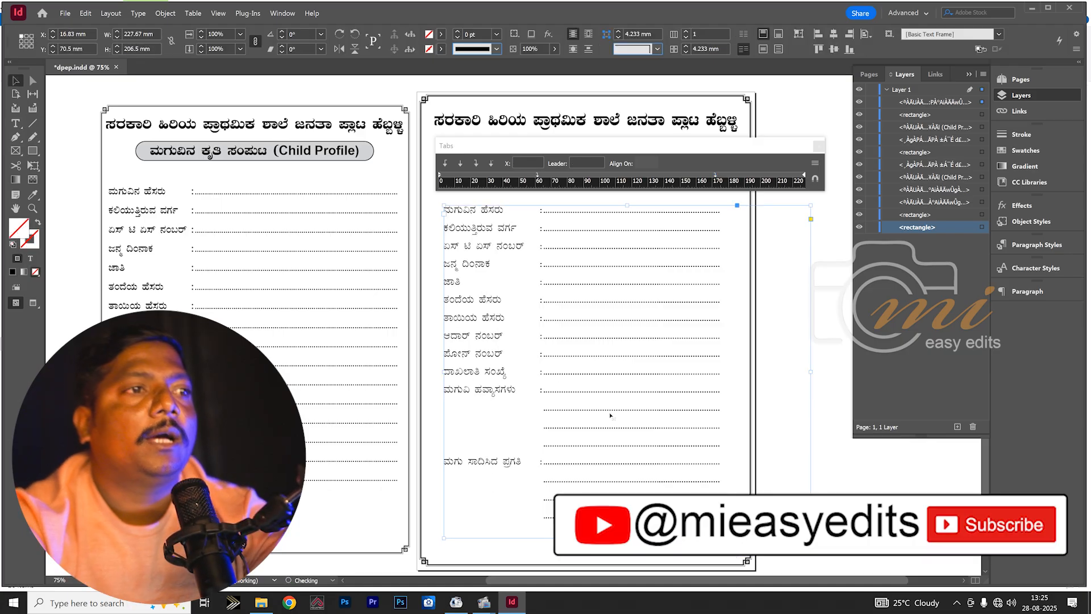
- Set the entire field list in the Bold style and deselect its text frame
double_click(610, 413)
key("ctrl+a")
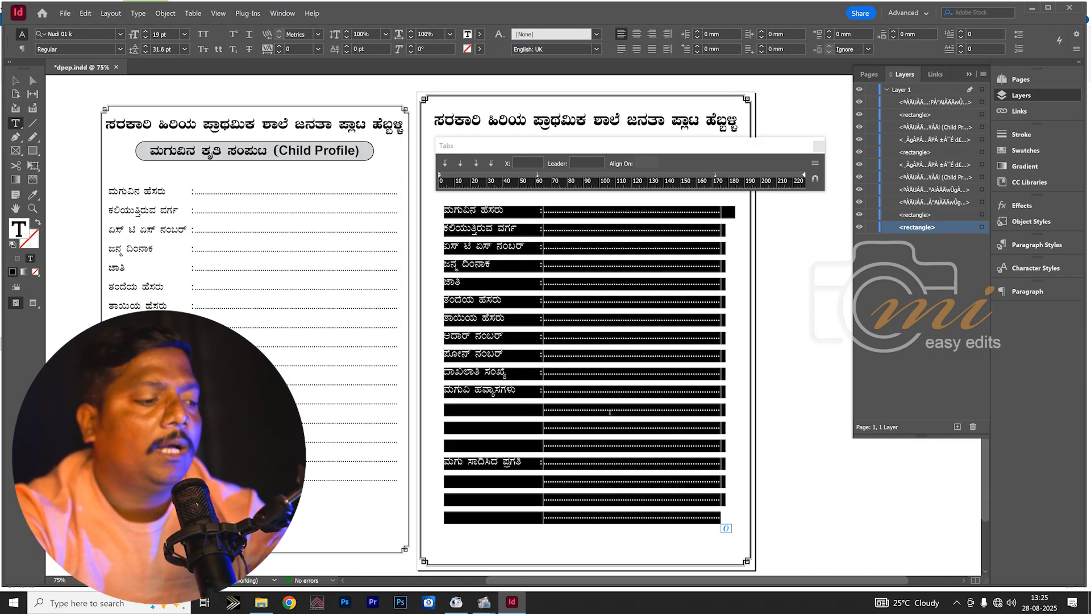
key("ctrl+shift+b")
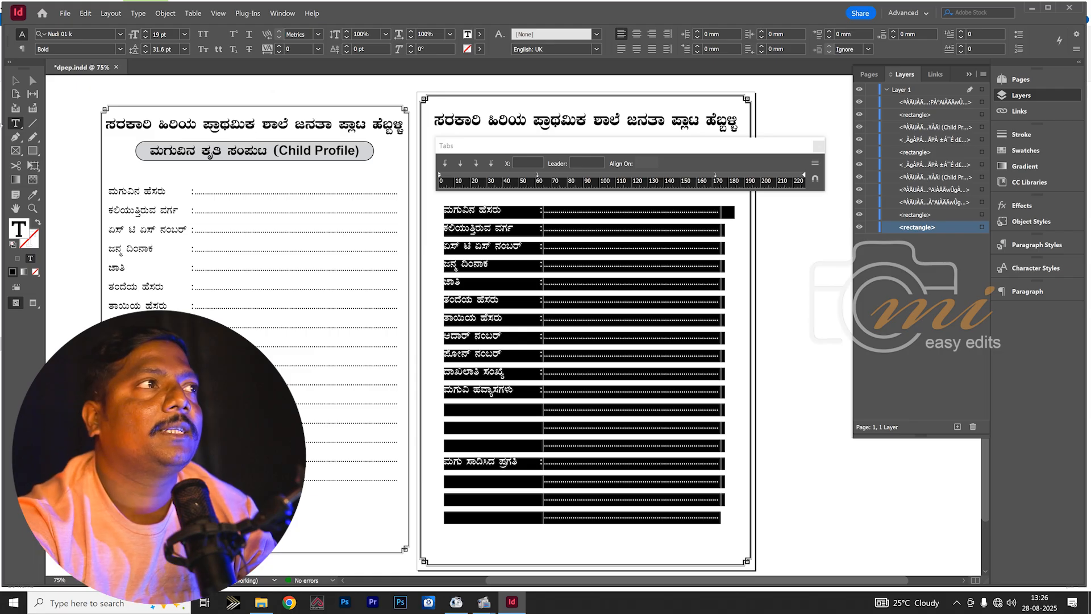
left_click(15, 80)
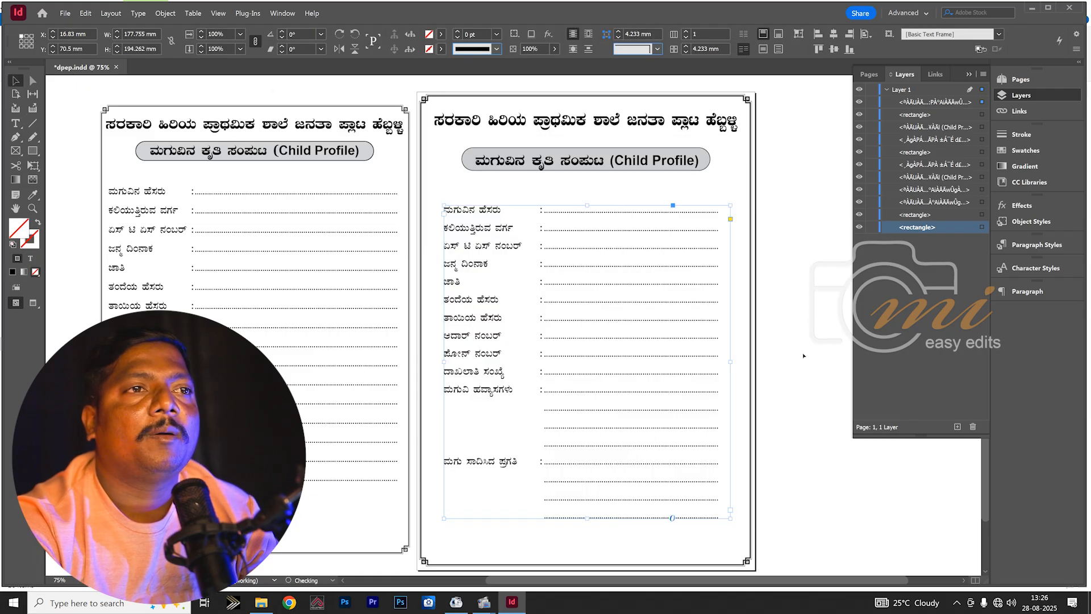
left_click(804, 356)
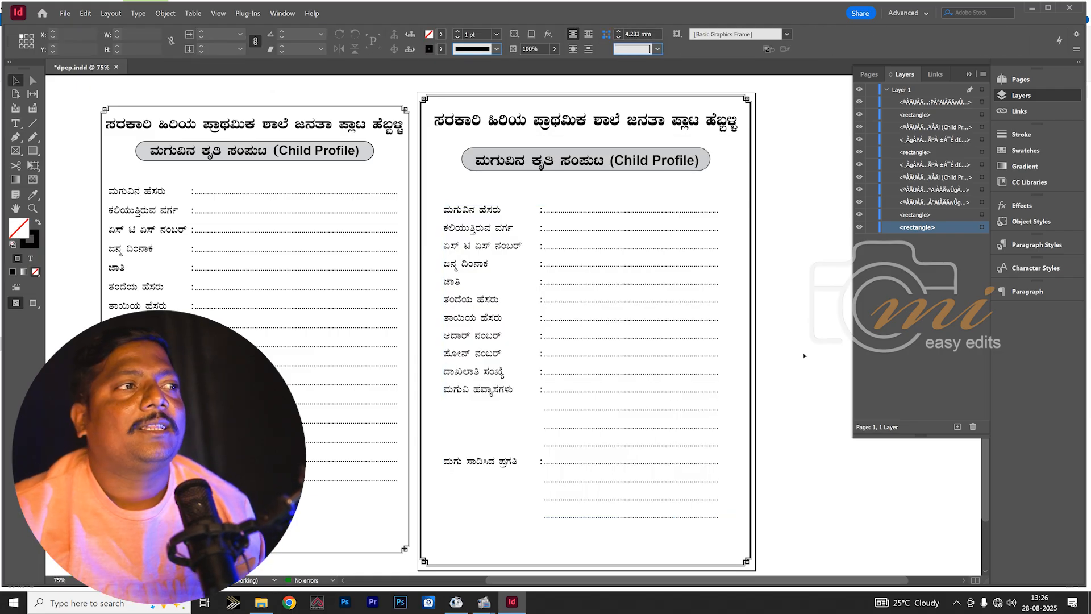